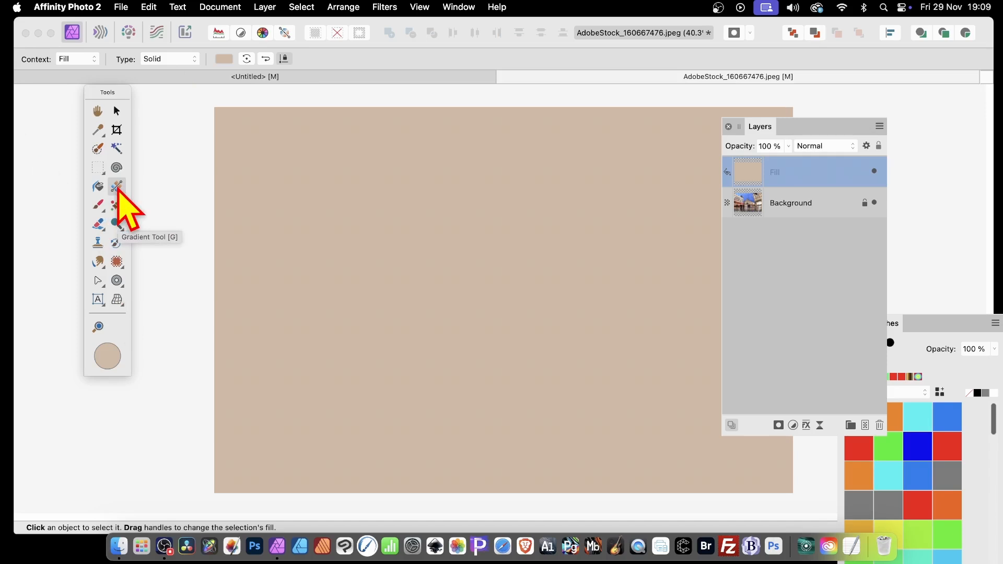
# Draw a diagonal linear gradient across the Fill layer from upper left to lower right and shift its start point slightly inward
pyautogui.moveTo(285, 143); pyautogui.dragTo(620, 386)
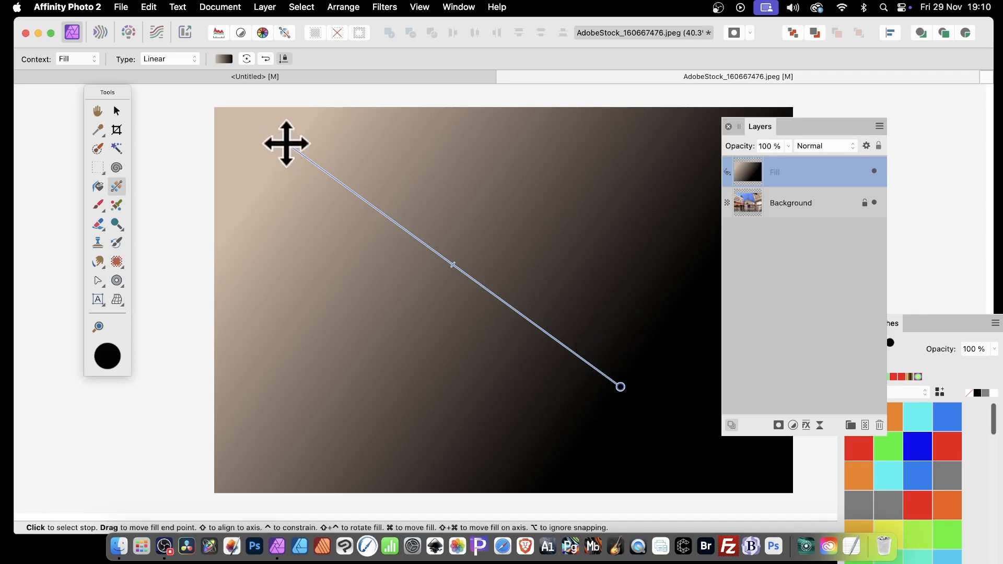
pyautogui.moveTo(286, 144); pyautogui.dragTo(327, 184)
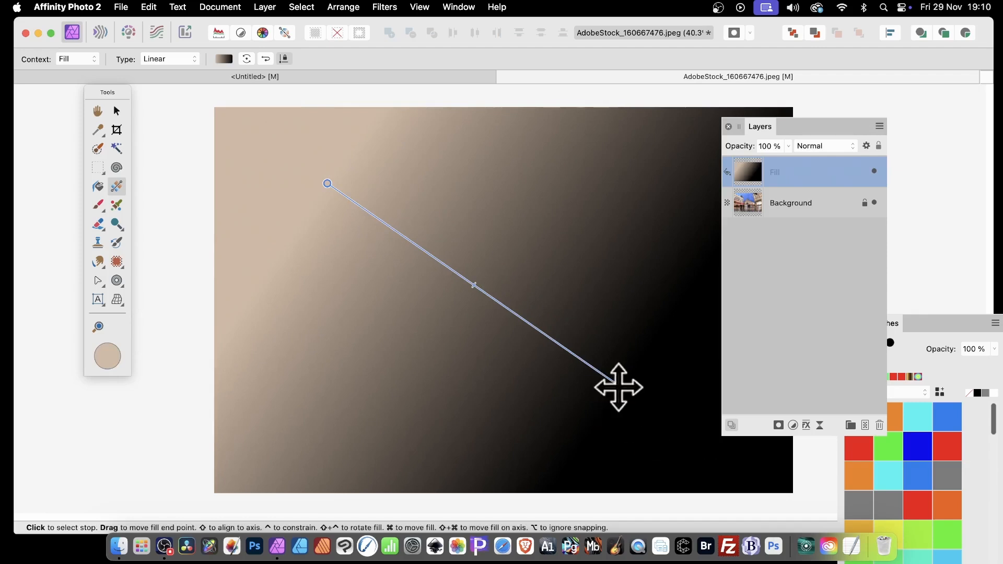
# Try the orange, blue and red colour swatches on the linear gradient's end stop
pyautogui.click(618, 388)
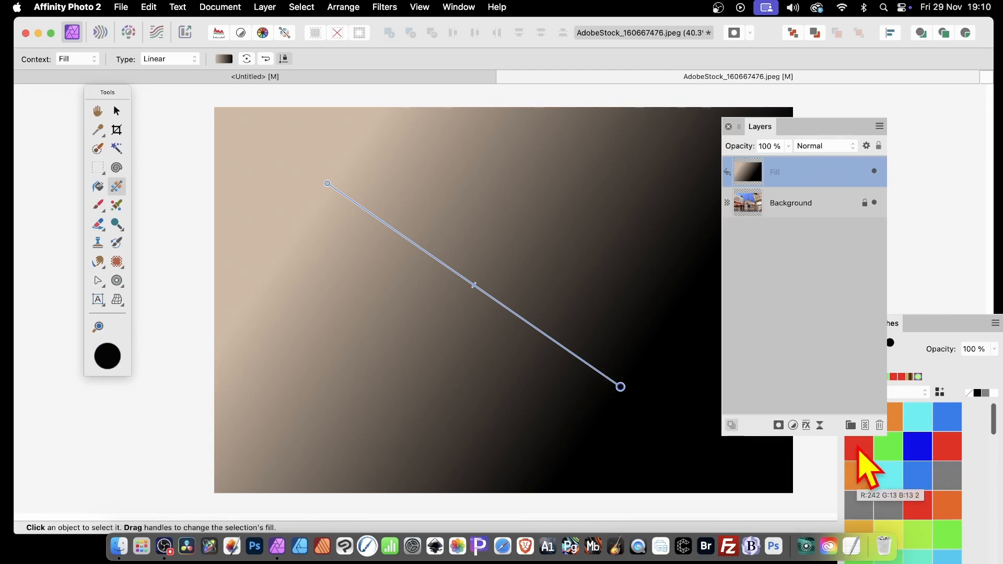
pyautogui.click(947, 316)
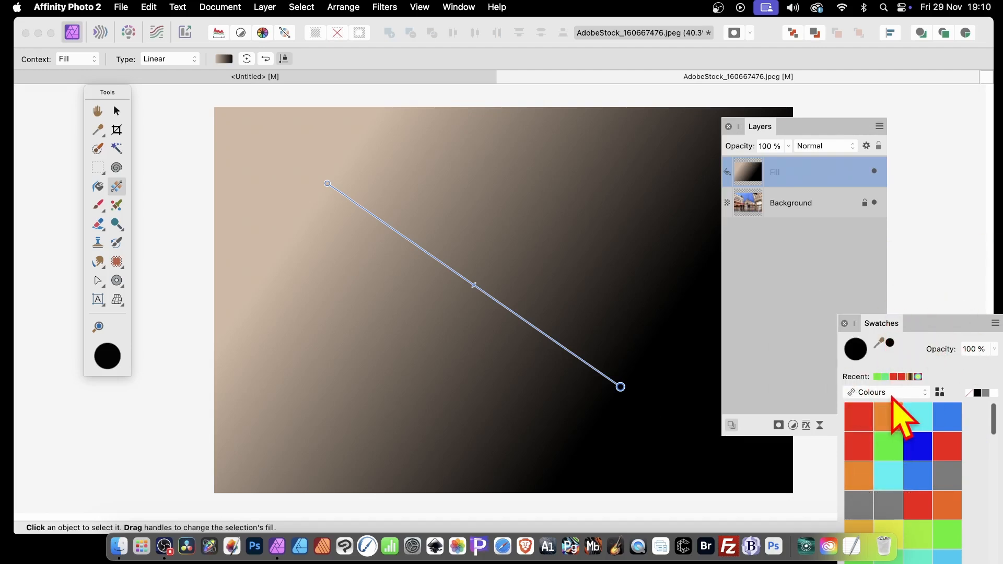
pyautogui.click(890, 419)
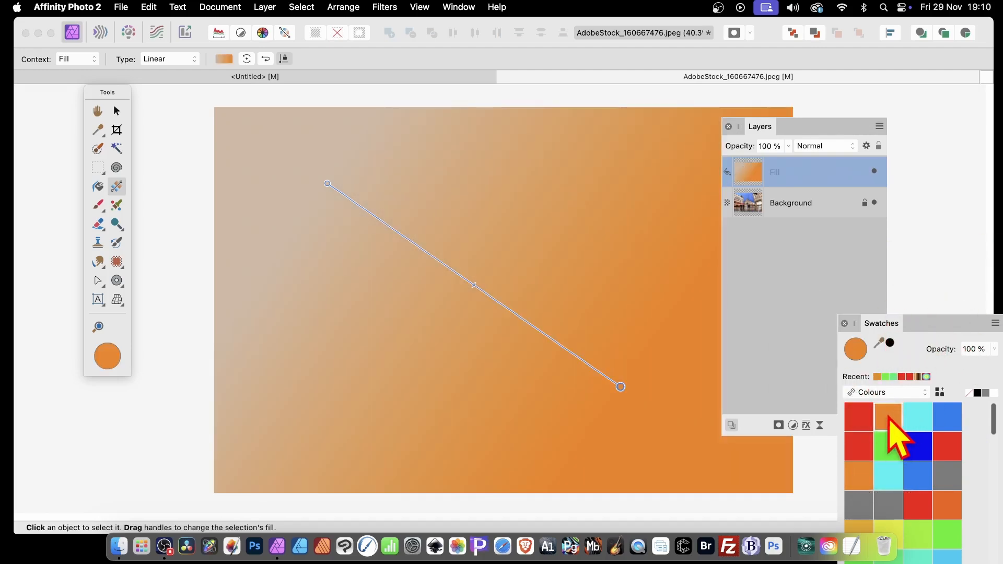
pyautogui.click(916, 446)
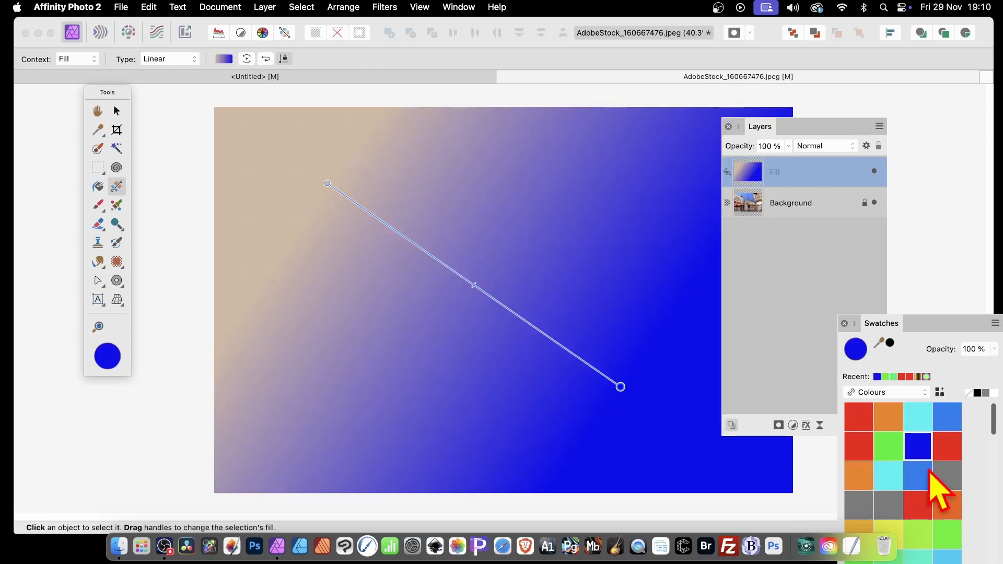
pyautogui.click(948, 448)
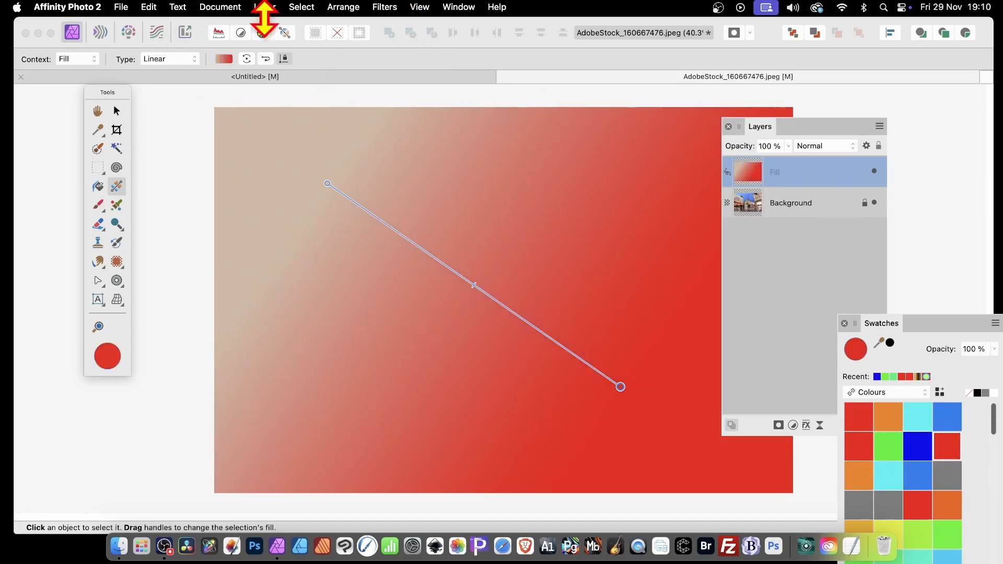
# Try several presets from the Gradients swatches and apply the red, yellow and blue linear preset to the fill
pyautogui.click(224, 58)
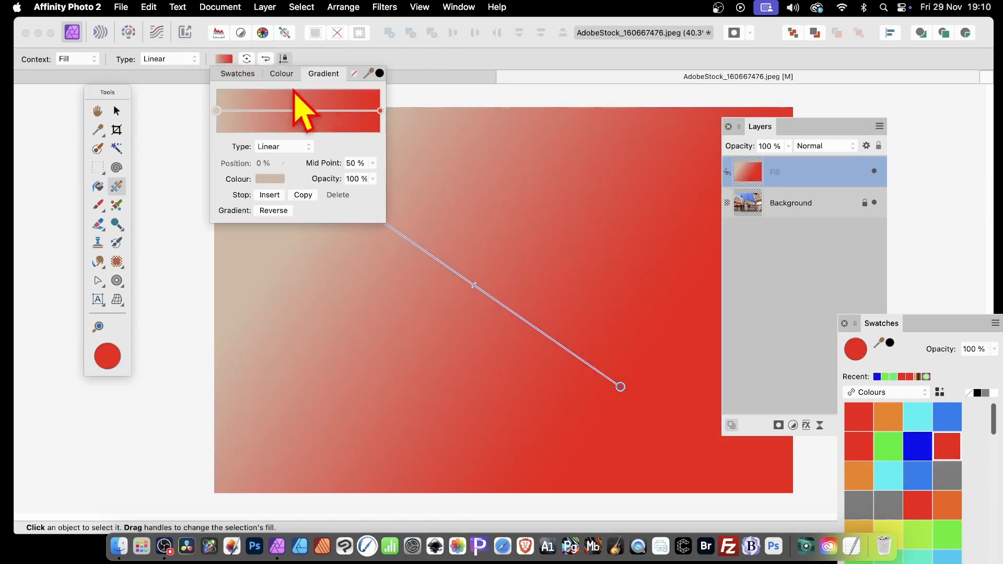
pyautogui.click(237, 74)
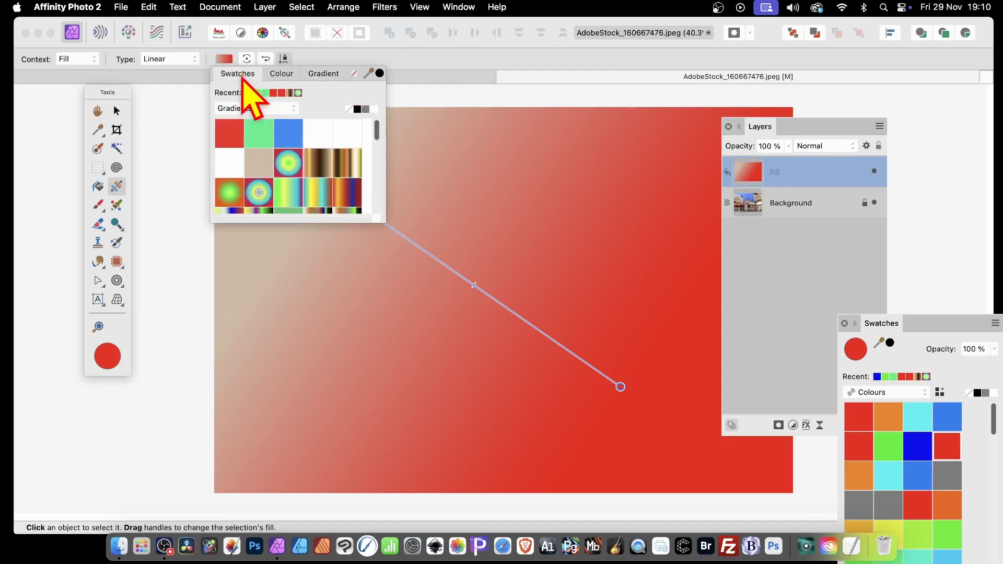
pyautogui.click(322, 172)
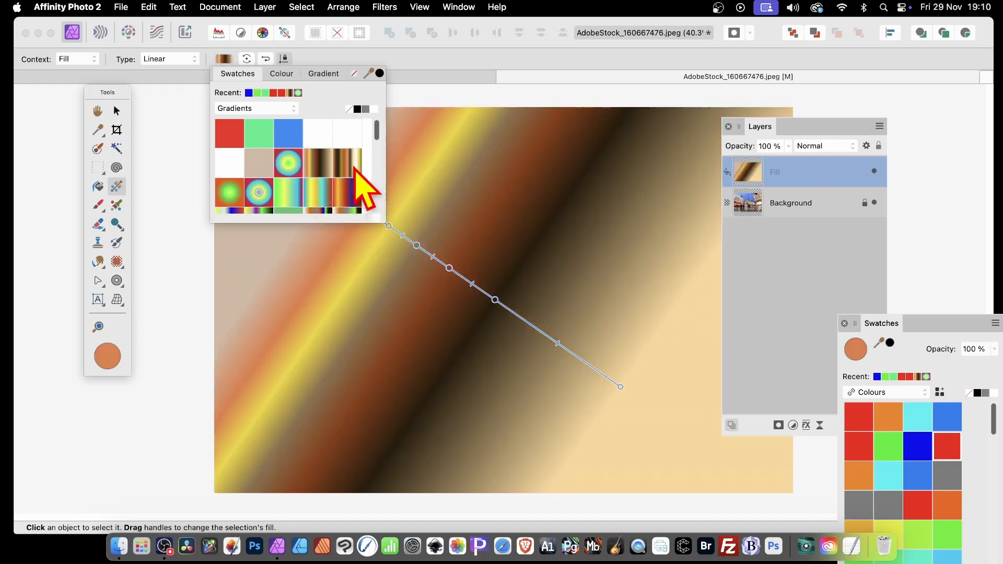
pyautogui.click(320, 175)
pyautogui.click(251, 195)
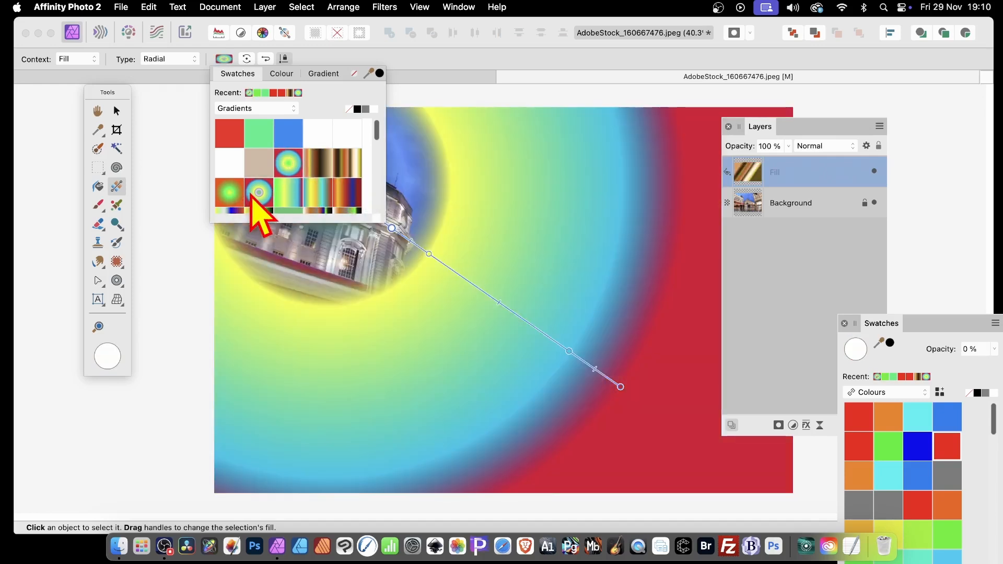
pyautogui.click(295, 195)
pyautogui.click(342, 194)
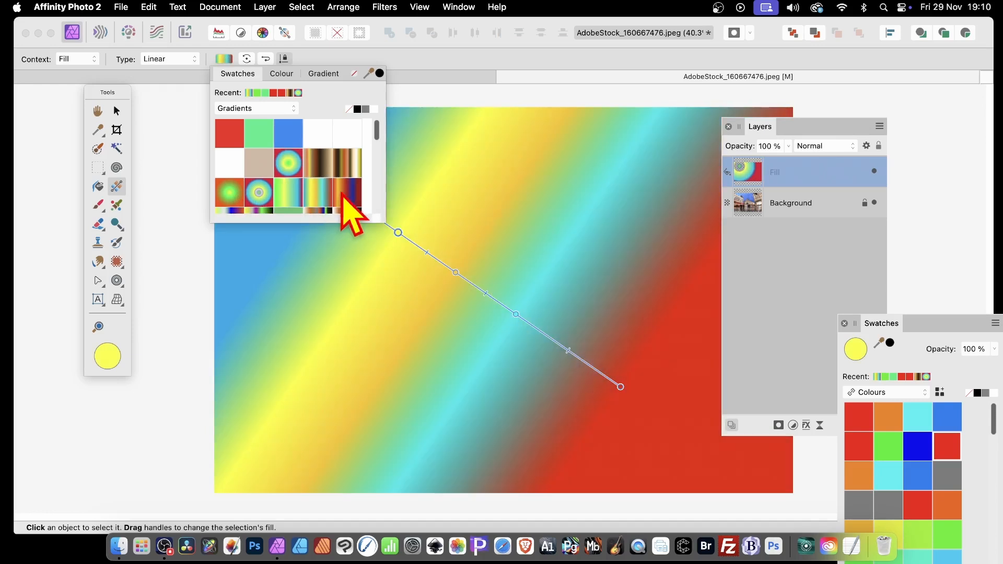
pyautogui.click(344, 194)
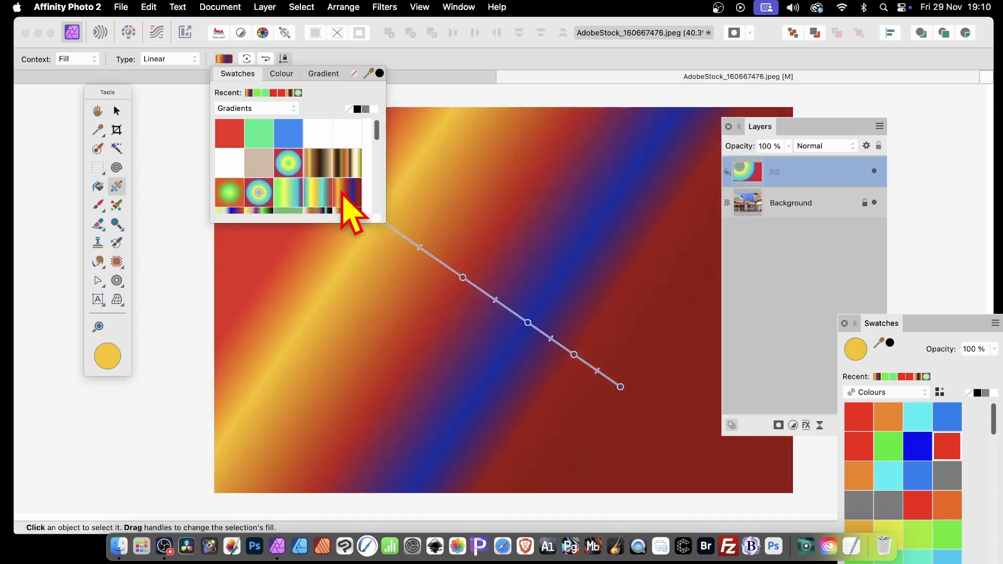
pyautogui.click(521, 56)
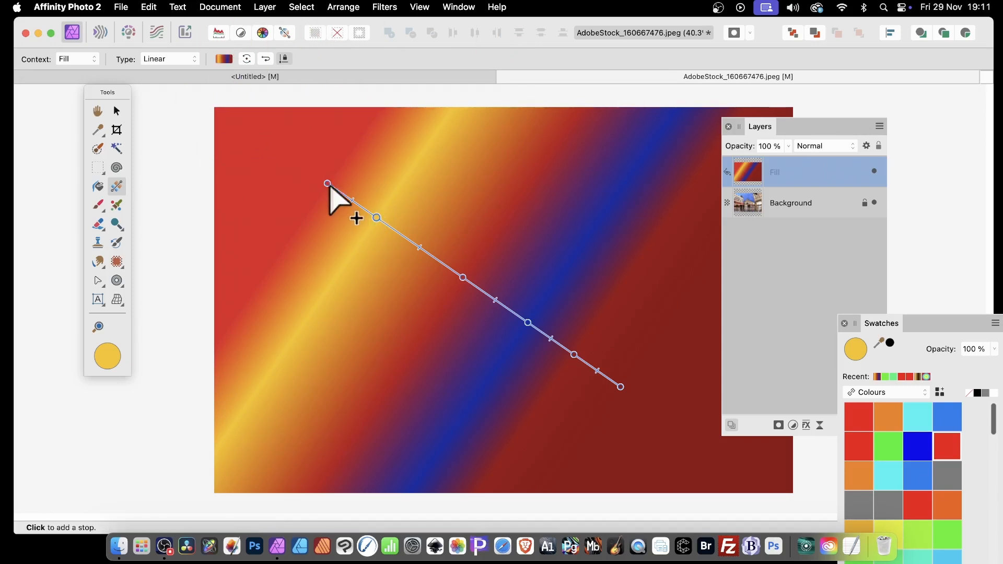
# Change the gradient type to Radial and reposition its handles so it is centred near the middle and ends near the lower-right corner
pyautogui.moveTo(327, 183); pyautogui.dragTo(260, 152)
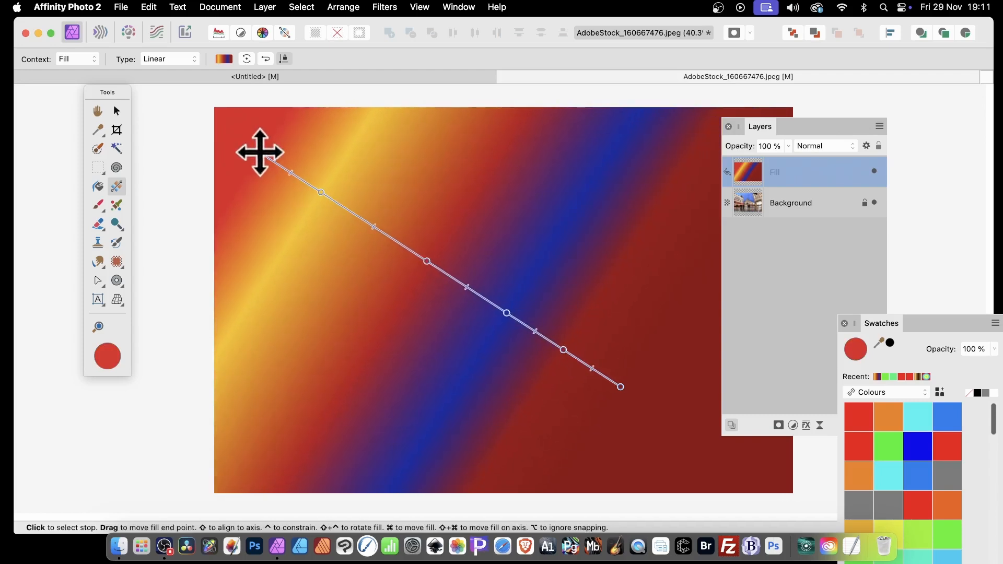
pyautogui.click(184, 60)
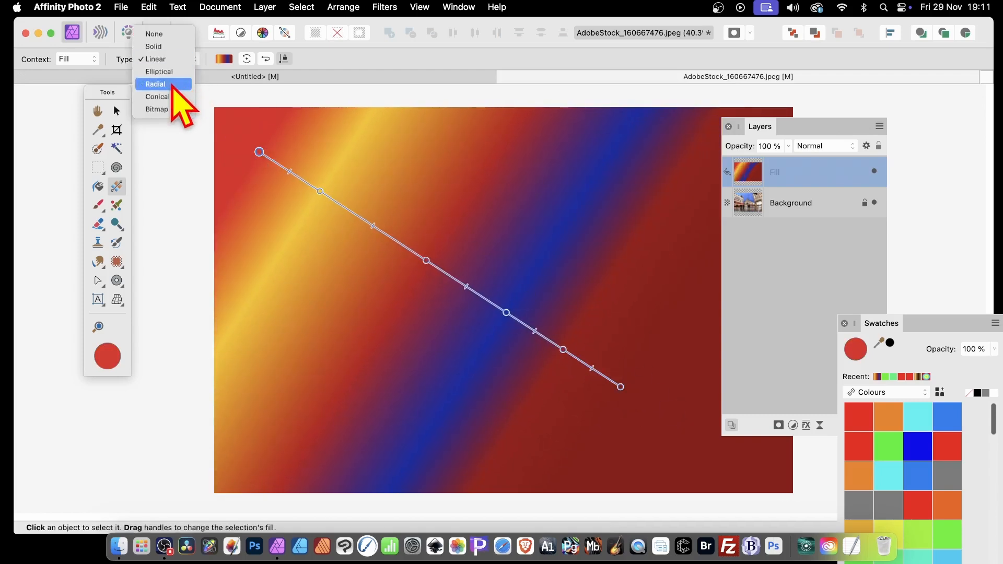
pyautogui.click(172, 84)
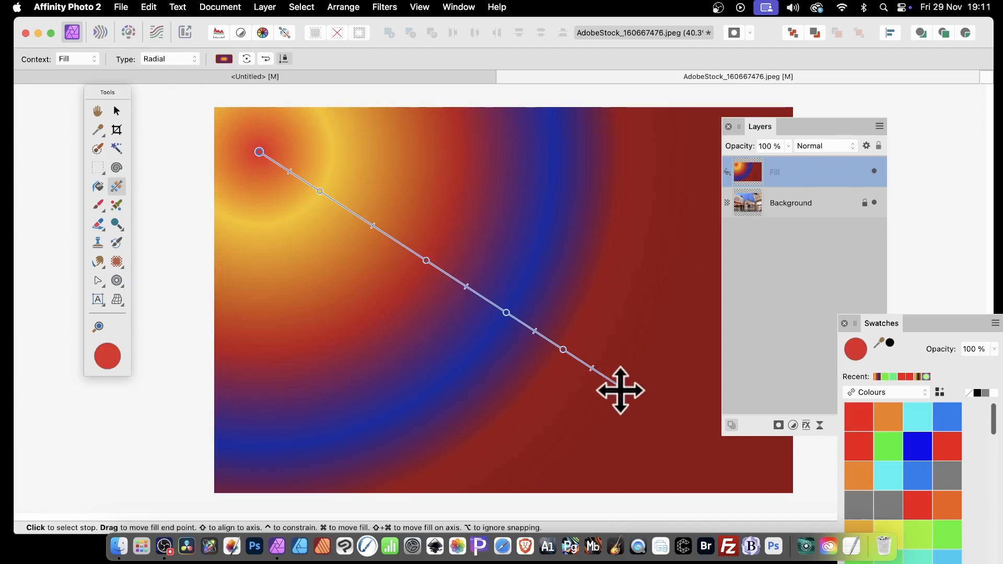
pyautogui.moveTo(620, 390); pyautogui.dragTo(494, 332)
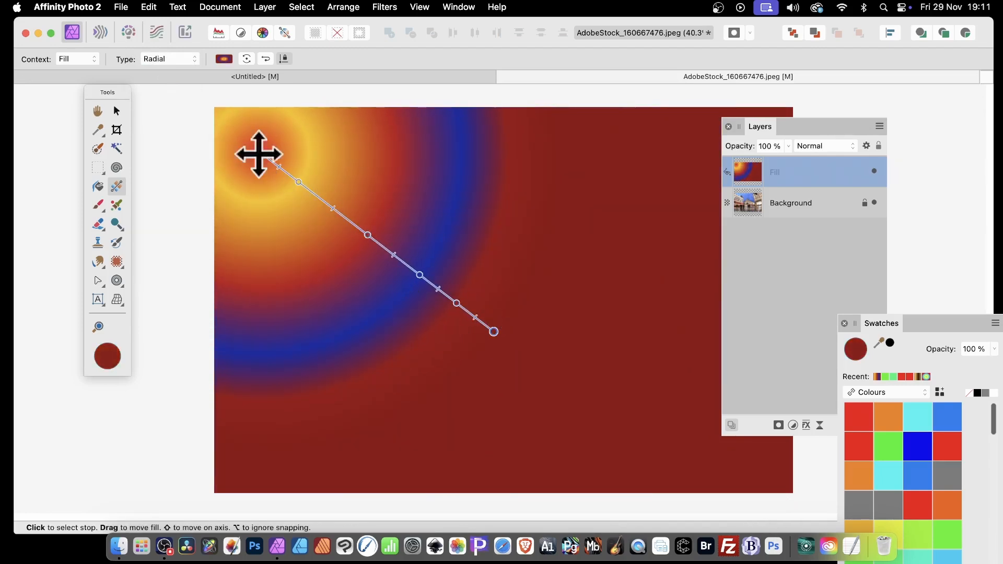
pyautogui.moveTo(259, 155); pyautogui.dragTo(447, 262)
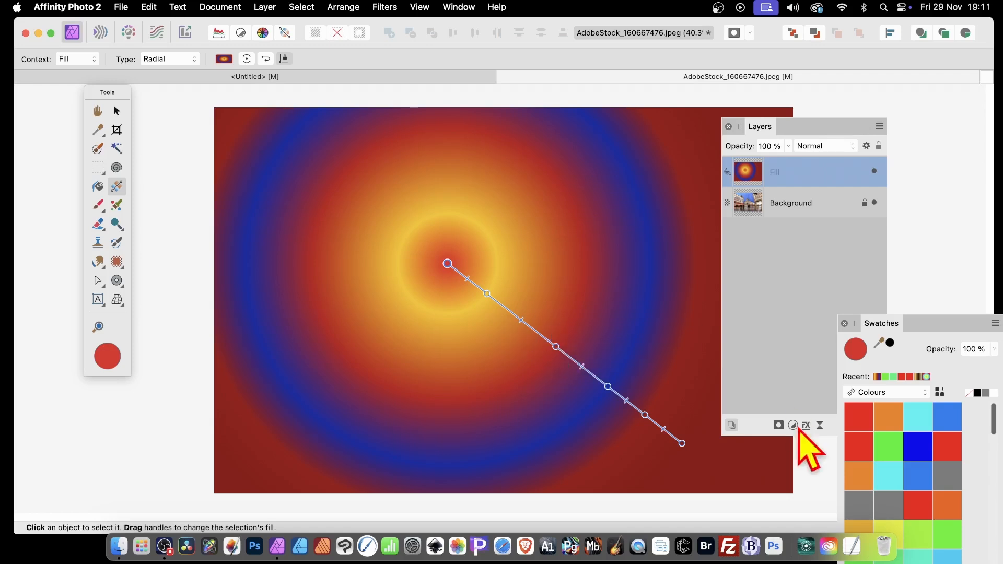
pyautogui.moveTo(682, 443)
pyautogui.mouseDown()
pyautogui.moveTo(731, 464)
pyautogui.moveTo(691, 433)
pyautogui.mouseUp()
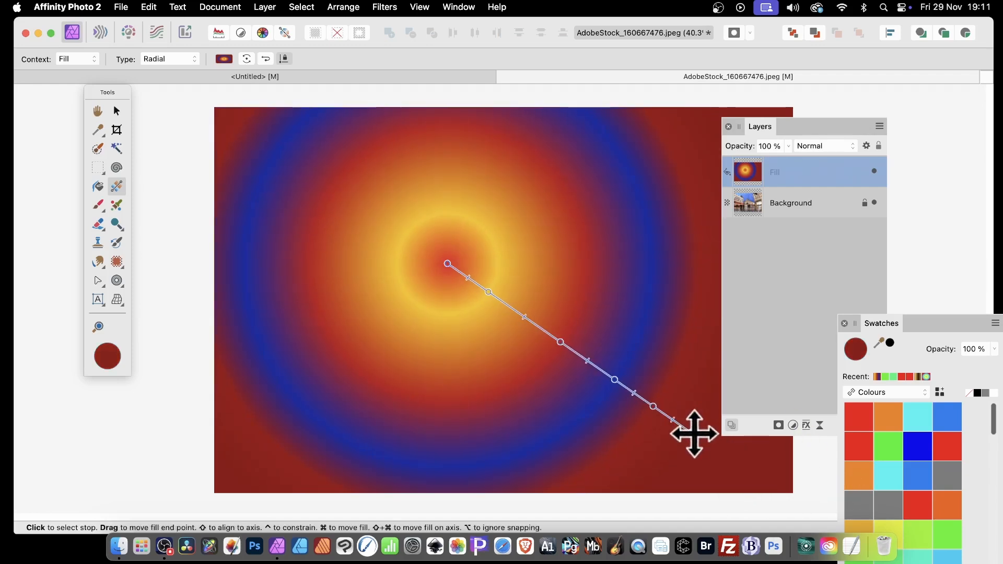
# Recolour the radial gradient's outermost stop, trying pink and yellow-green swatches before settling on bright green
pyautogui.scroll(-2, 935, 442)
pyautogui.scroll(-5, 934, 435)
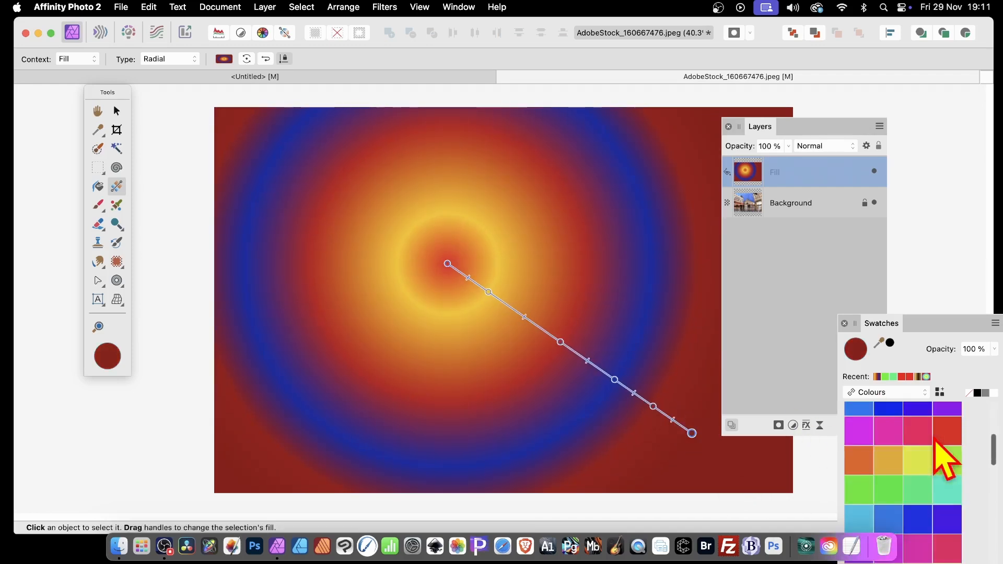
pyautogui.scroll(-3, 933, 464)
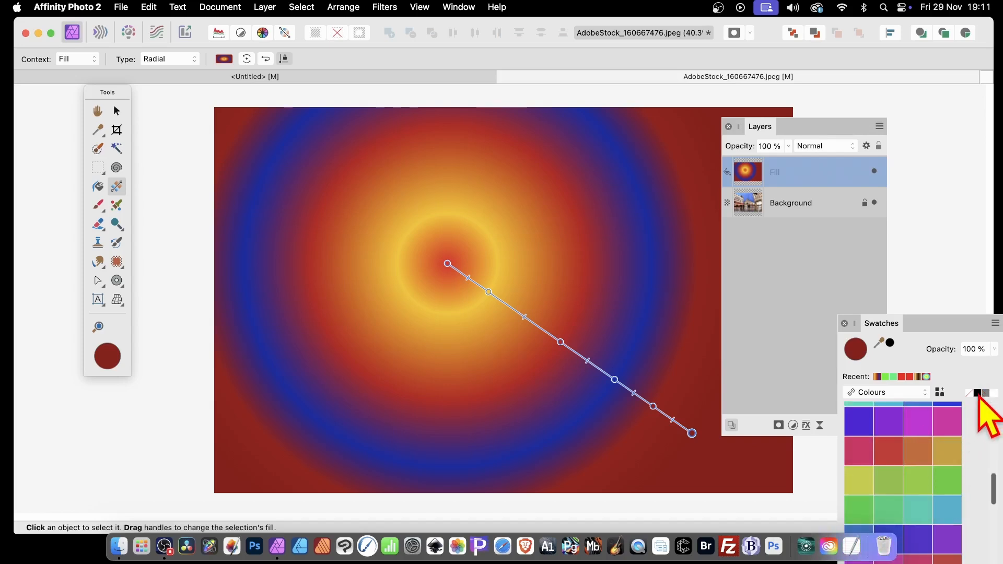
pyautogui.click(859, 450)
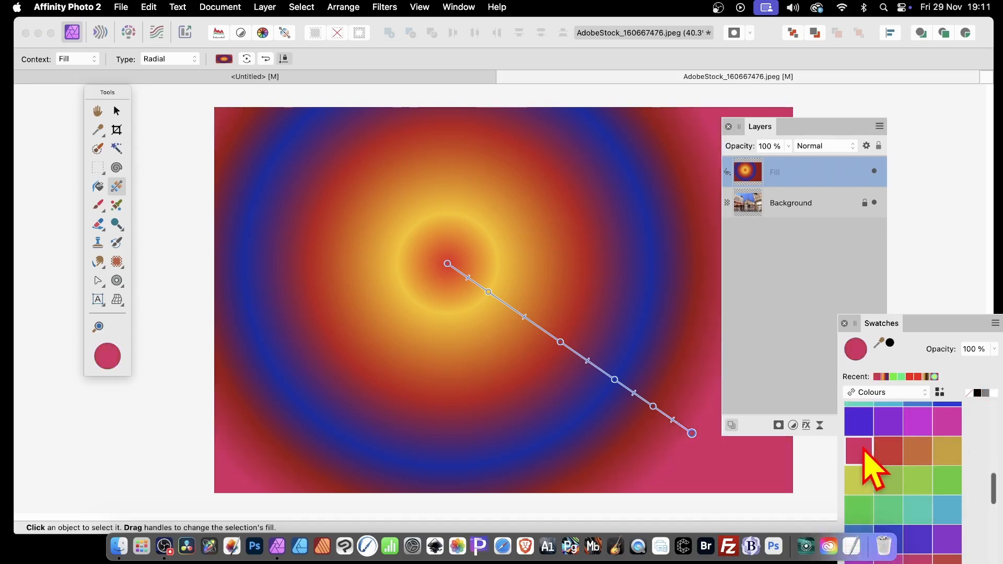
pyautogui.click(860, 478)
pyautogui.click(883, 480)
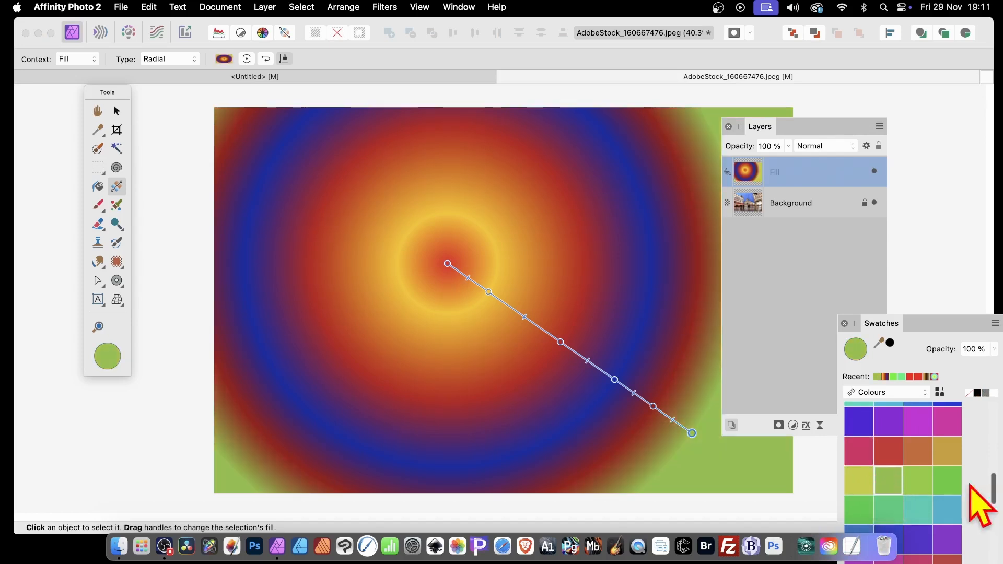
pyautogui.click(945, 481)
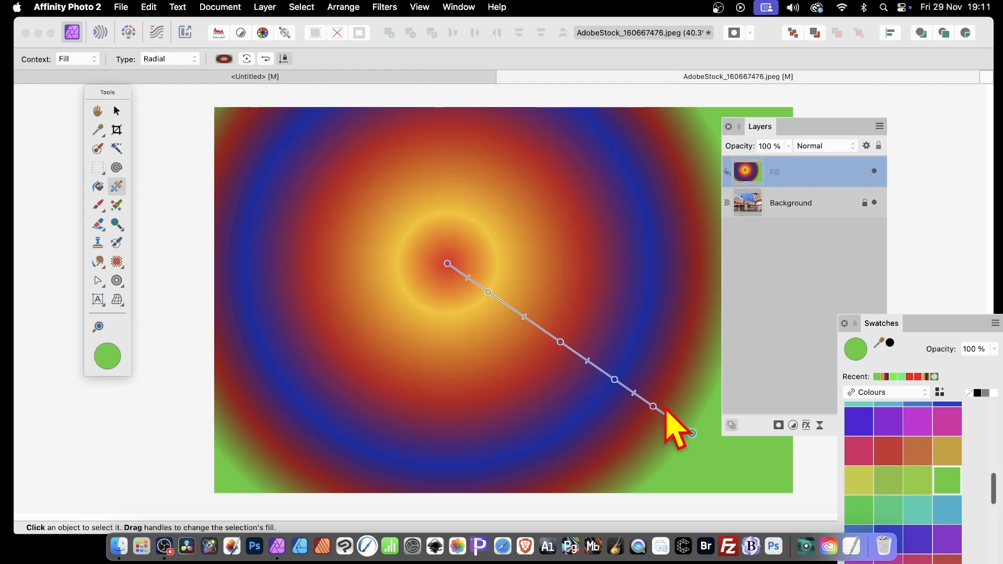
# Add a purple stop and a green stop along the radial gradient and extend its outer end point slightly outward
pyautogui.click(540, 329)
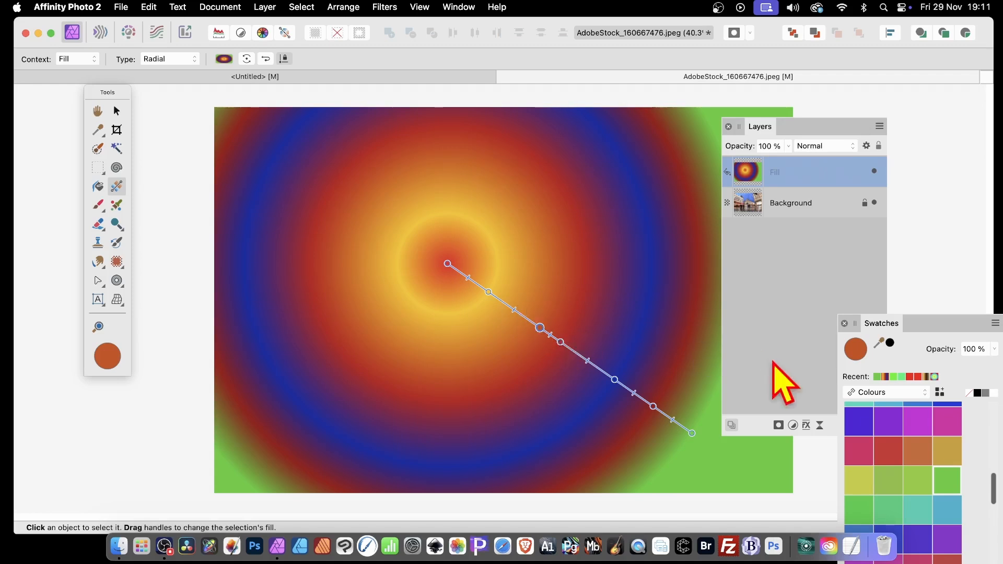
pyautogui.click(890, 418)
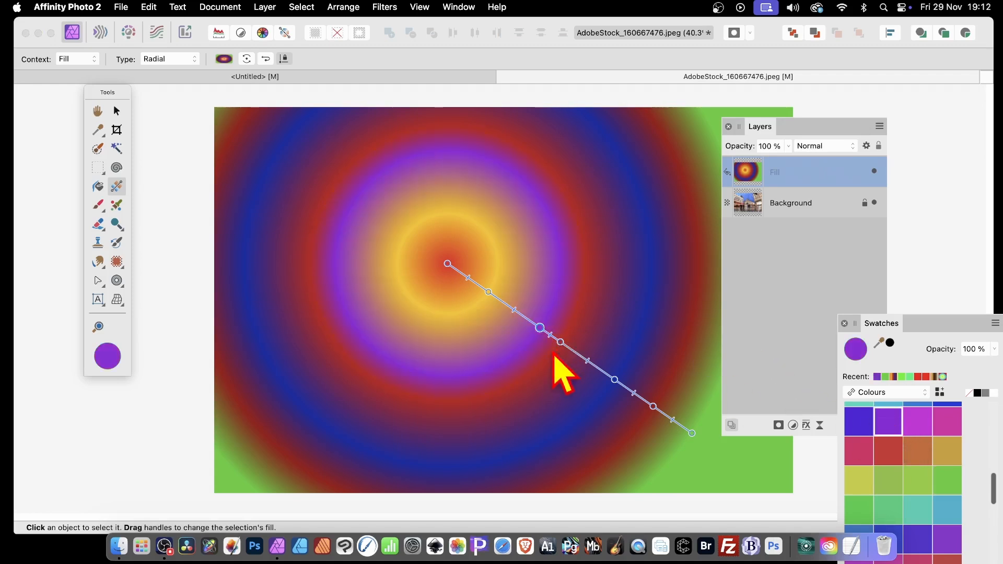
pyautogui.click(500, 300)
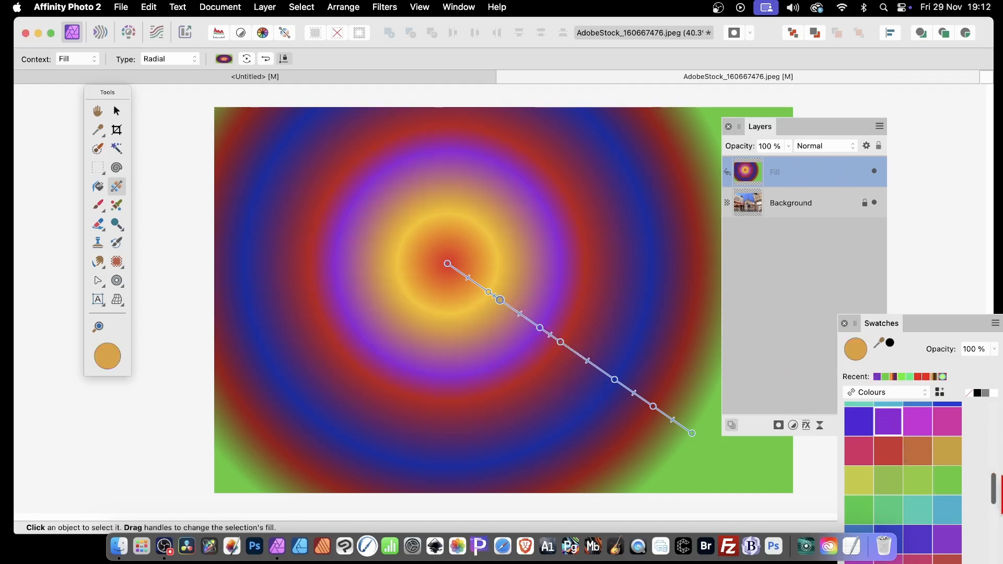
pyautogui.click(946, 480)
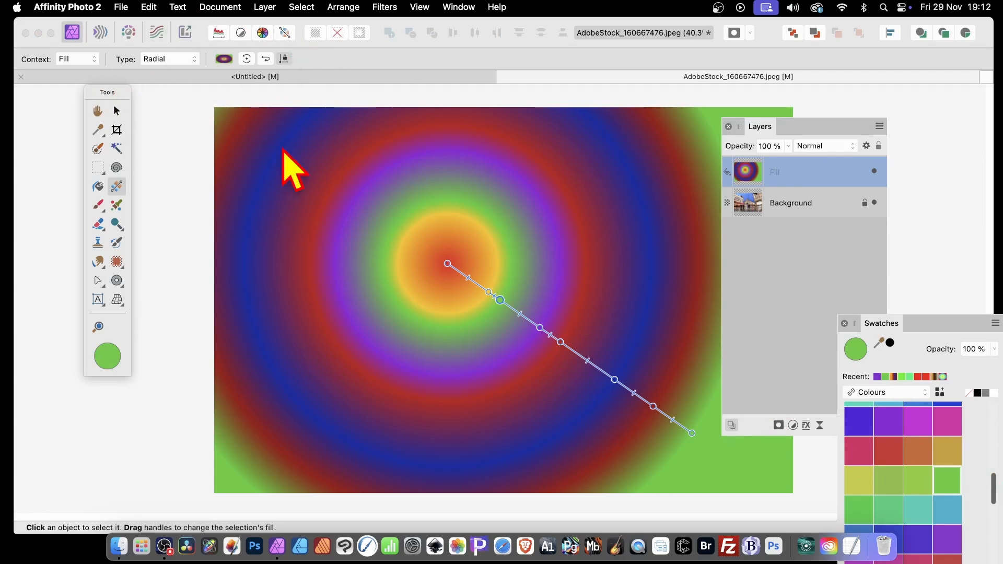
pyautogui.moveTo(692, 434); pyautogui.dragTo(717, 455)
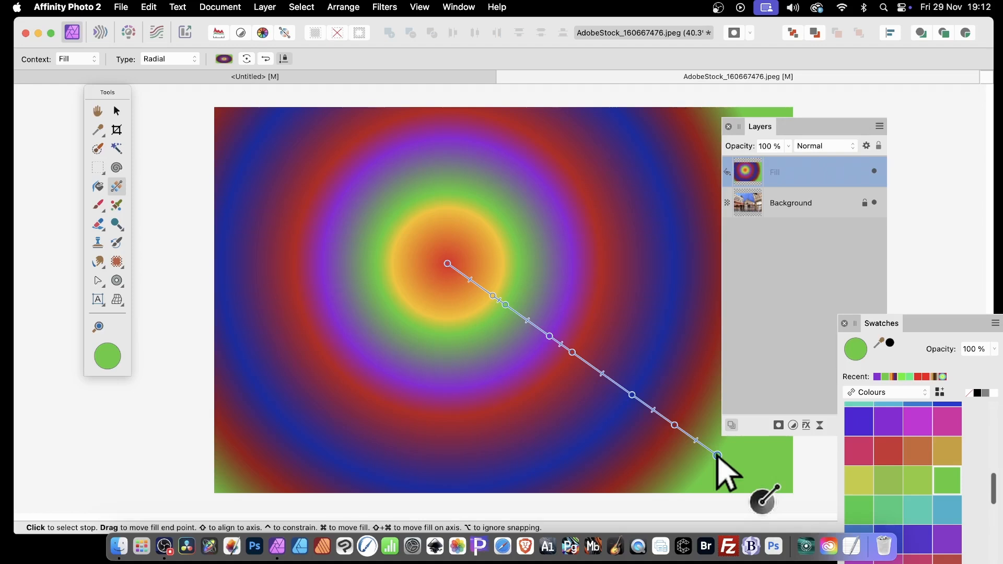
# Try Soft Light on the Fill layer, settle on the Vivid Light blend mode, and lower the layer's opacity to 33%
pyautogui.click(810, 146)
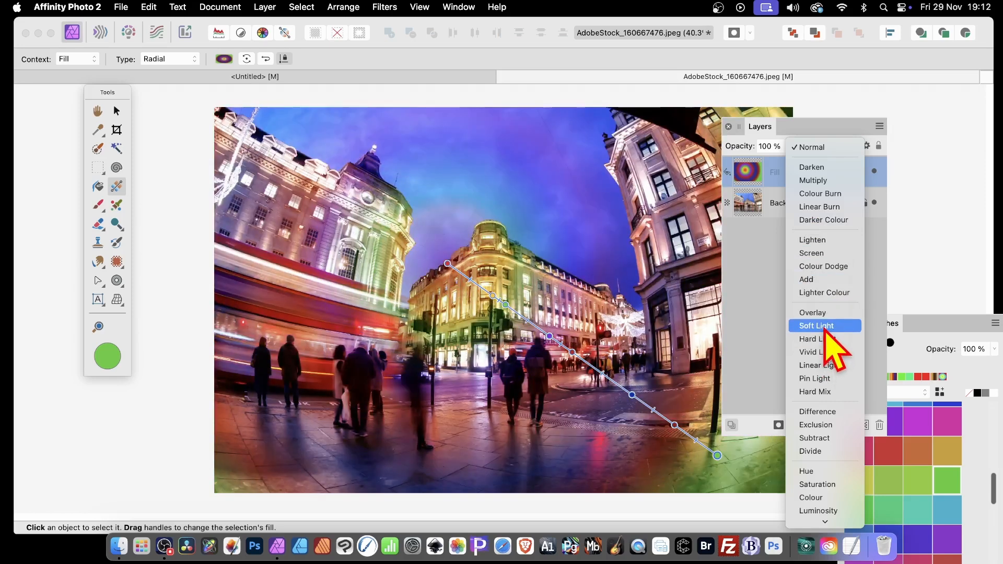
pyautogui.click(825, 325)
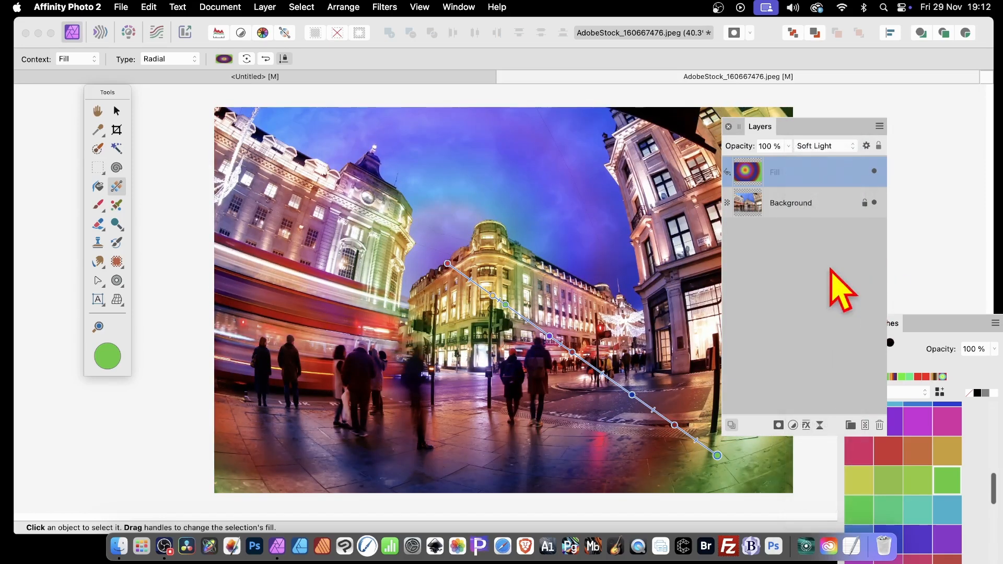
pyautogui.click(819, 147)
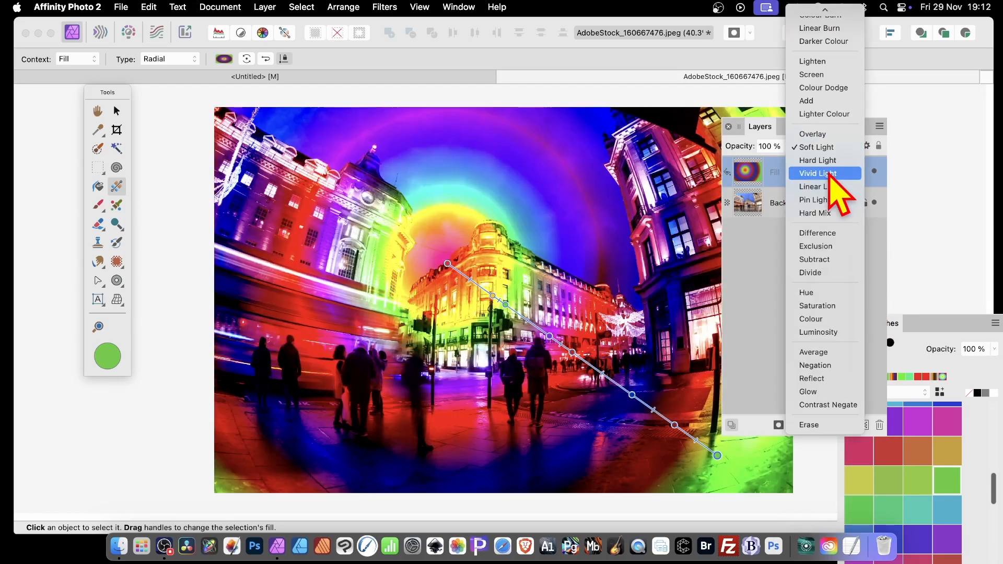
pyautogui.click(830, 175)
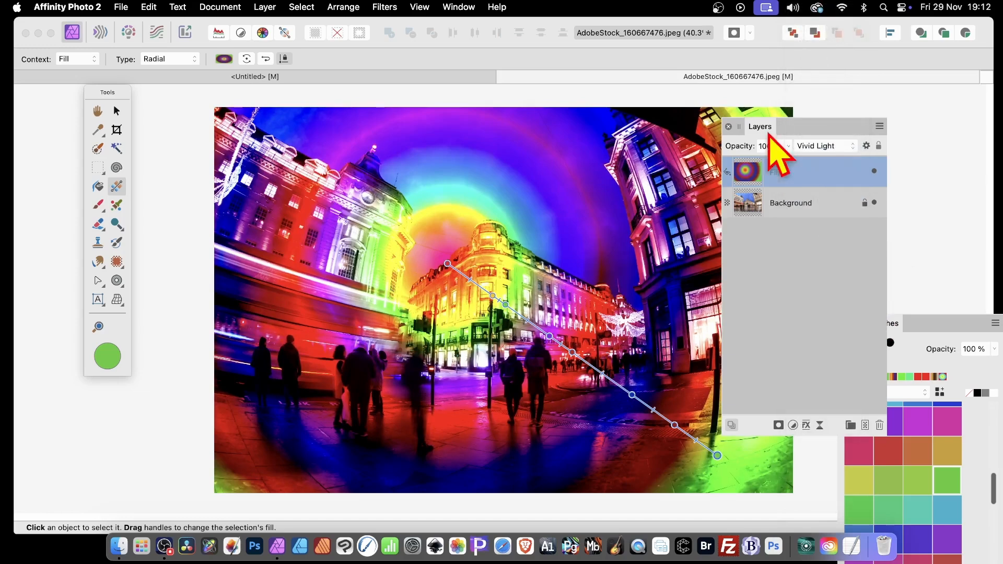
pyautogui.click(788, 147)
pyautogui.moveTo(773, 159); pyautogui.dragTo(720, 167)
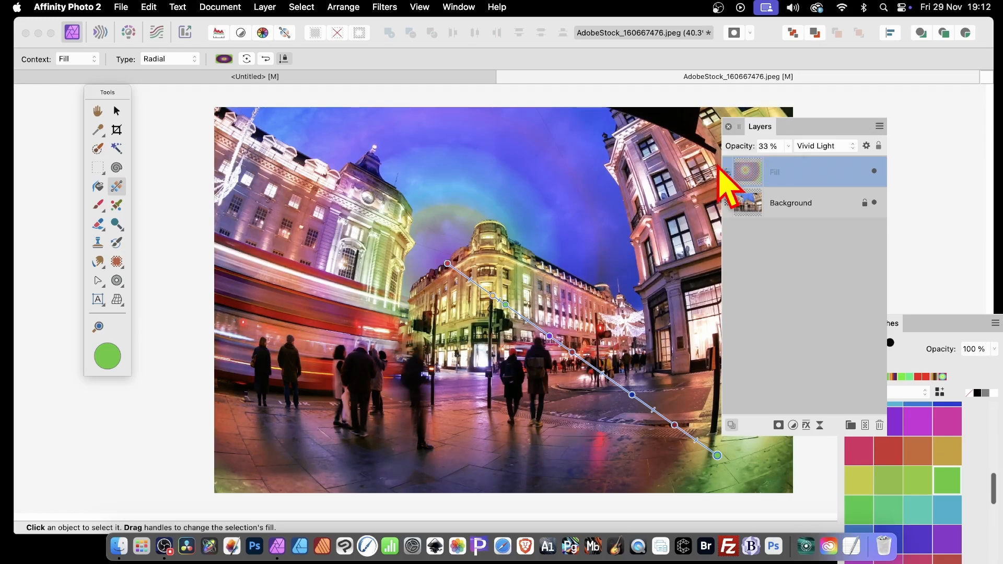
# Raise the Fill layer's opacity to 73% and deselect the layer
pyautogui.click(788, 148)
pyautogui.moveTo(790, 157); pyautogui.dragTo(827, 160)
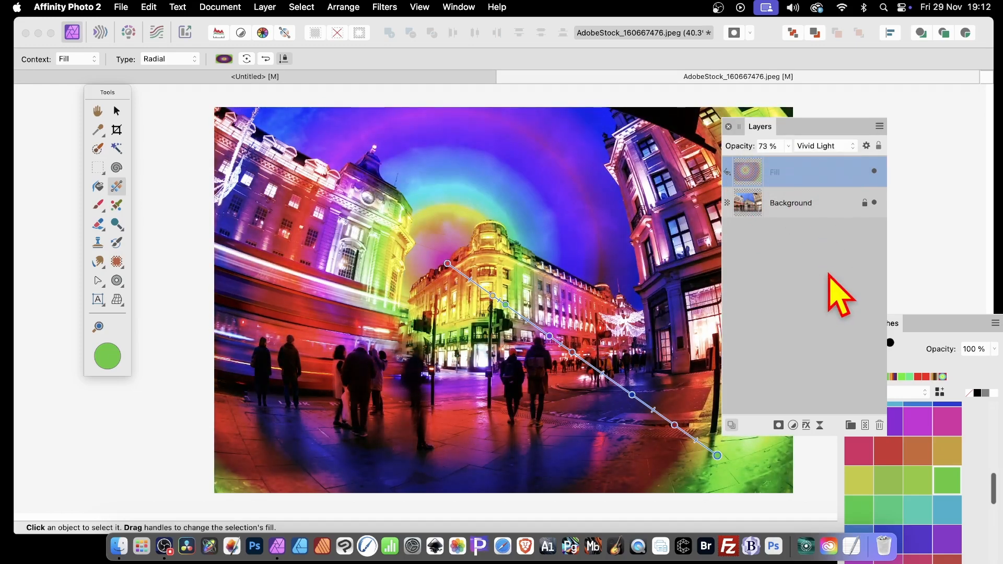
pyautogui.click(839, 291)
pyautogui.click(799, 171)
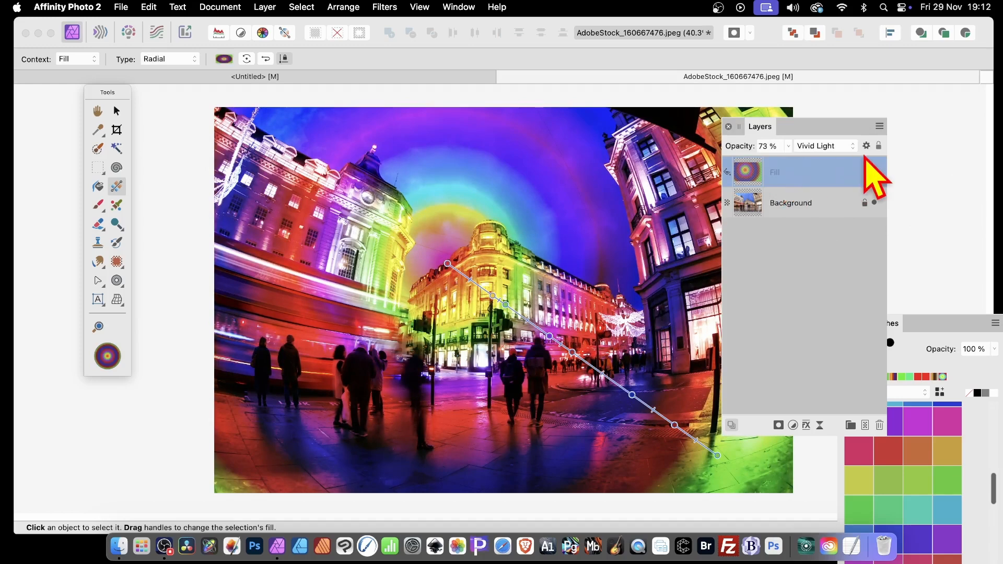
pyautogui.click(808, 247)
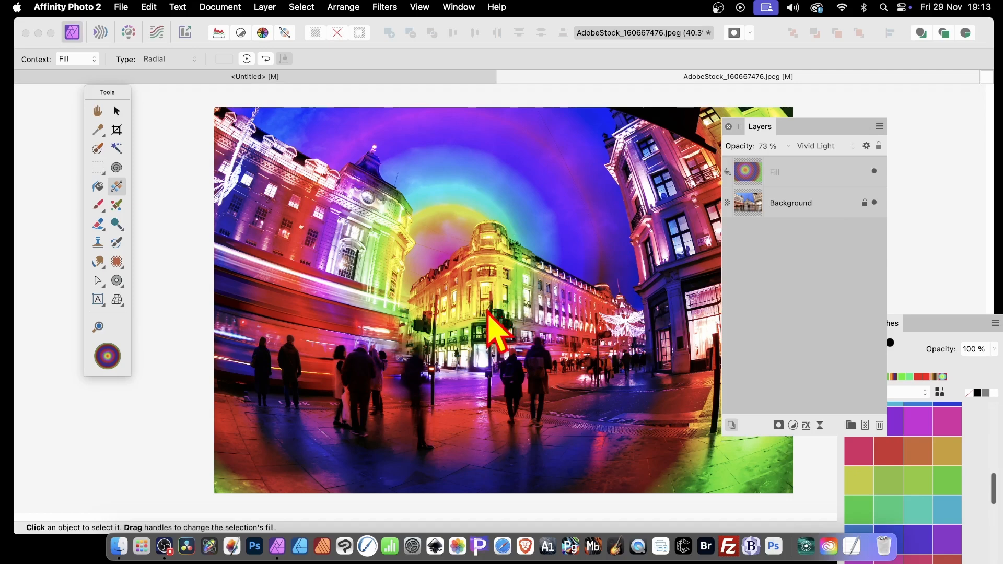
# Extend the Fill layer's radial gradient beyond the photo's right edge and centre it on the roof of the middle building
pyautogui.click(800, 173)
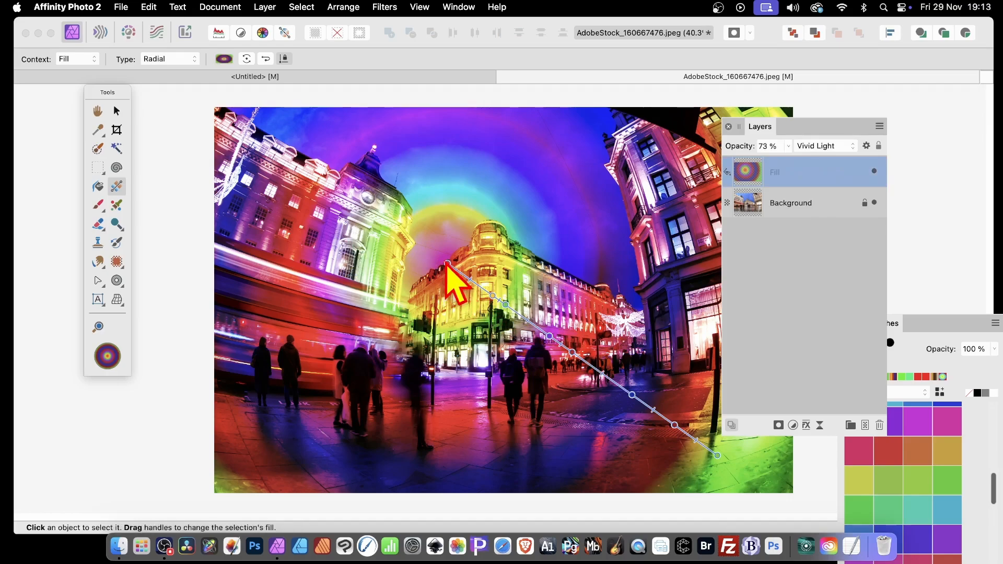
pyautogui.moveTo(453, 278); pyautogui.dragTo(374, 214)
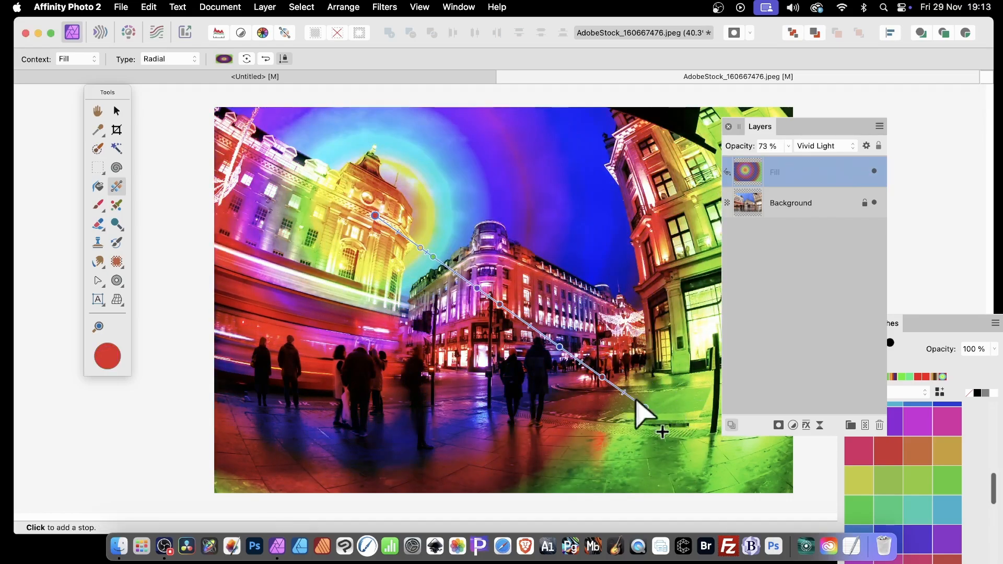
pyautogui.moveTo(644, 409); pyautogui.dragTo(836, 442)
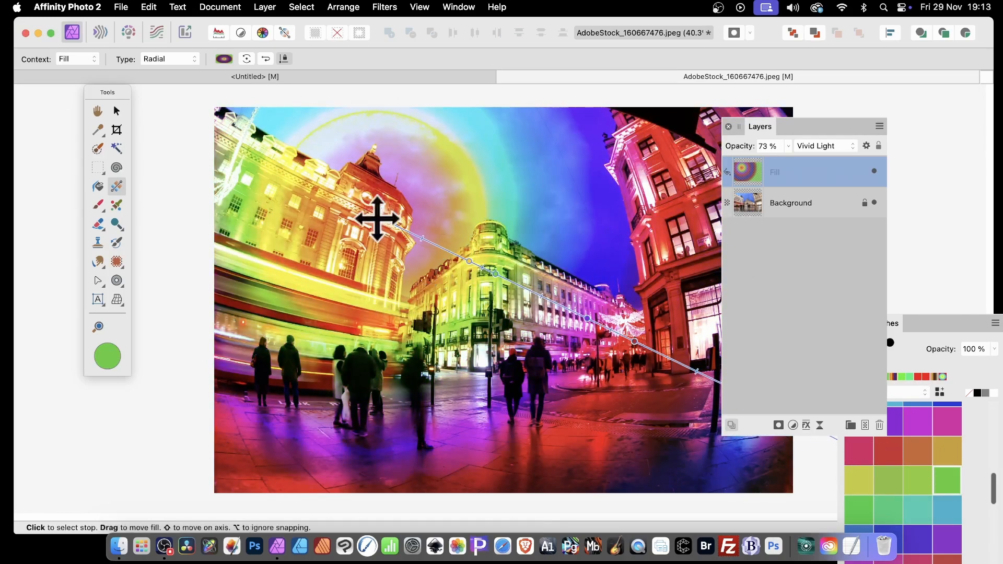
pyautogui.moveTo(377, 219); pyautogui.dragTo(465, 256)
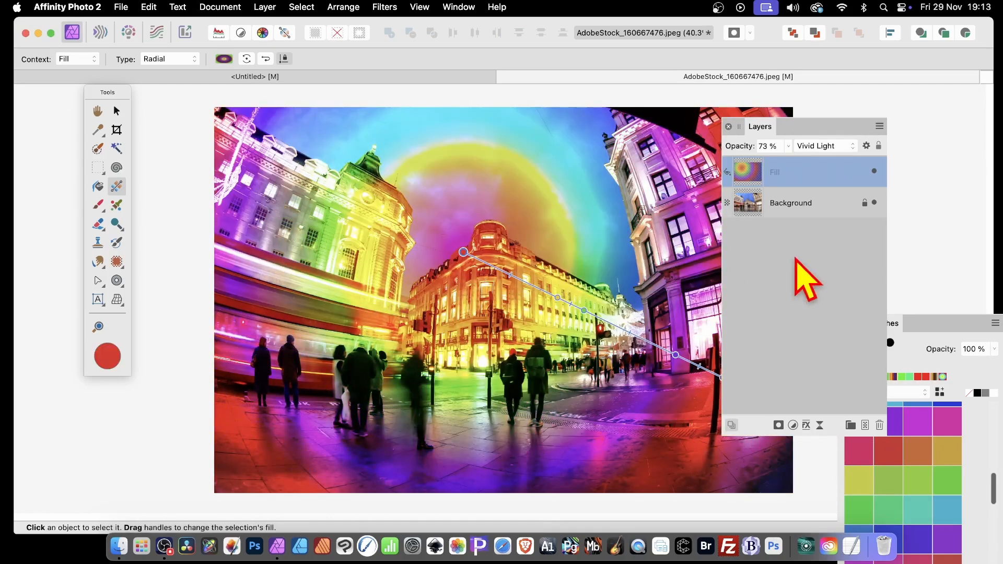
# Set the Fill layer's opacity to 100%
pyautogui.click(789, 146)
pyautogui.moveTo(792, 157); pyautogui.dragTo(828, 162)
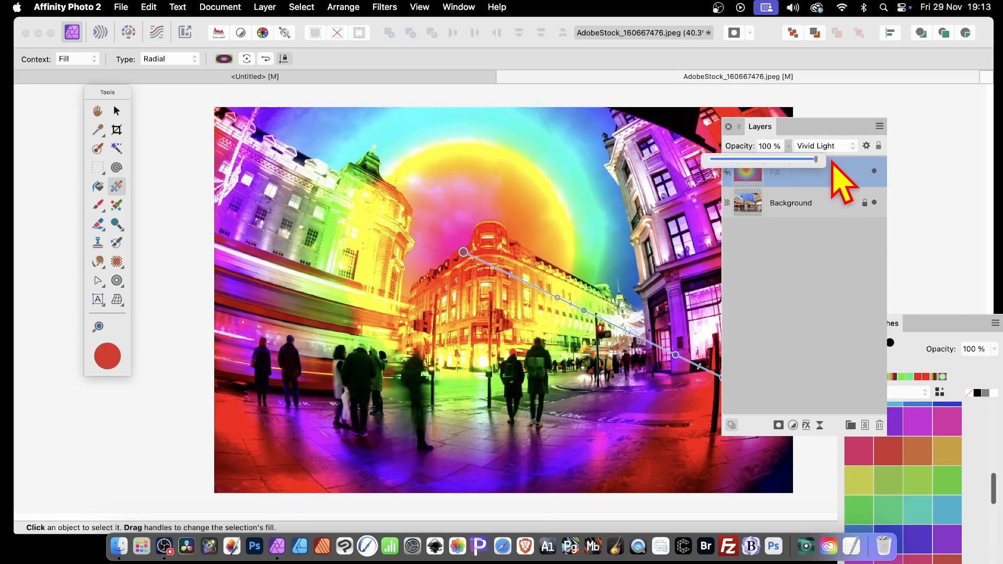
pyautogui.click(810, 271)
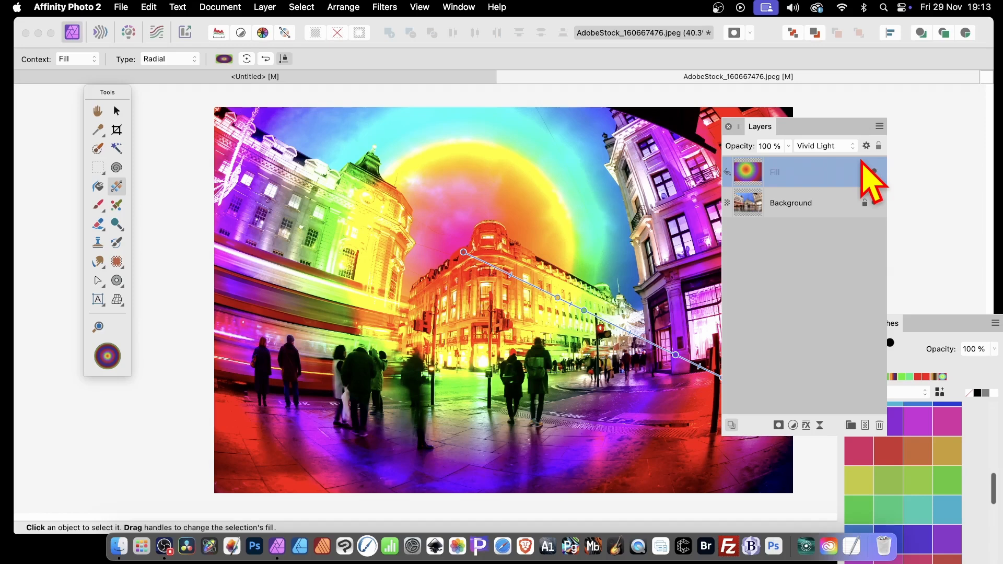
# Try to apply the Twirl distortion filter to the Fill layer
pyautogui.click(384, 8)
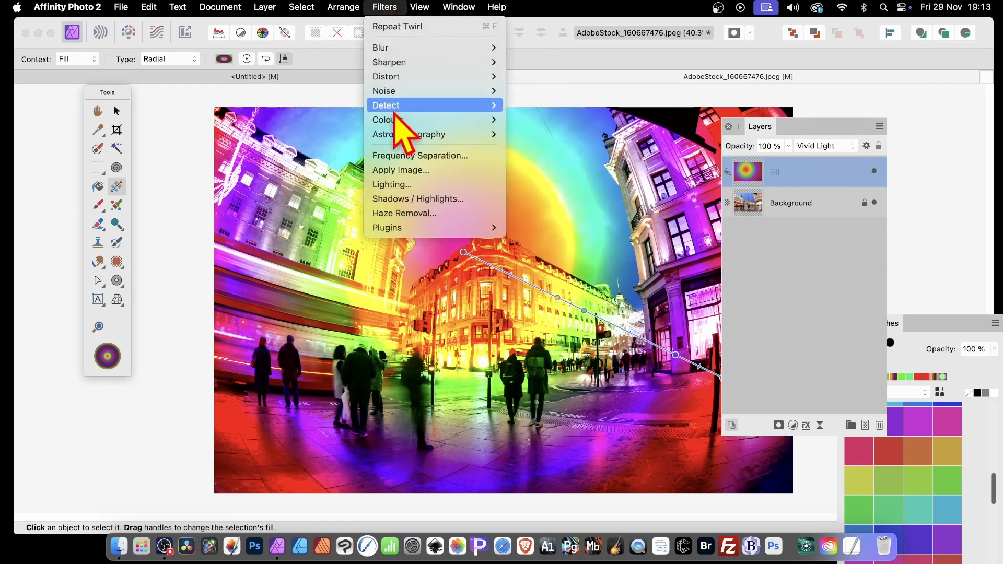
pyautogui.moveTo(406, 76)
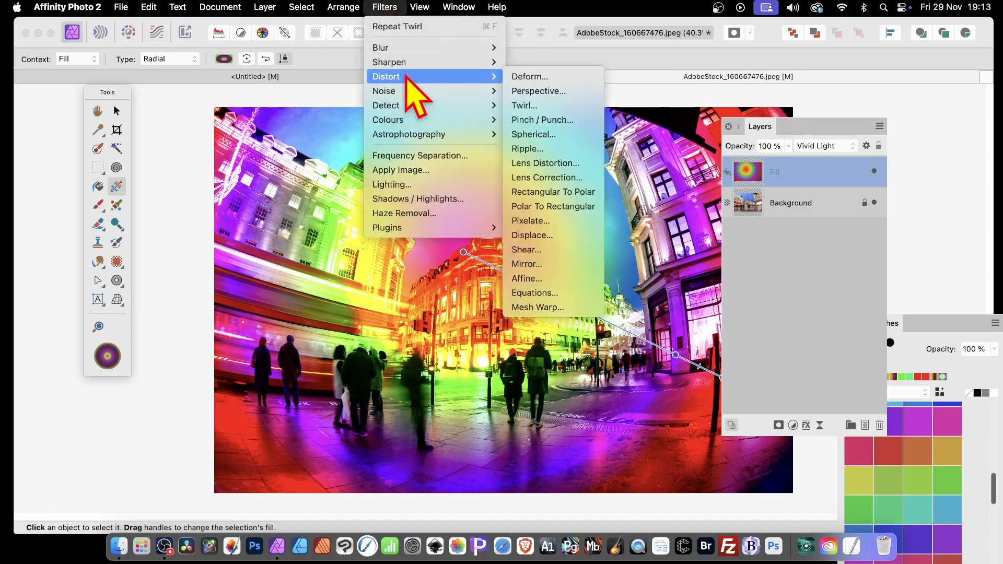
pyautogui.click(544, 105)
pyautogui.moveTo(856, 451); pyautogui.dragTo(901, 454)
pyautogui.click(952, 494)
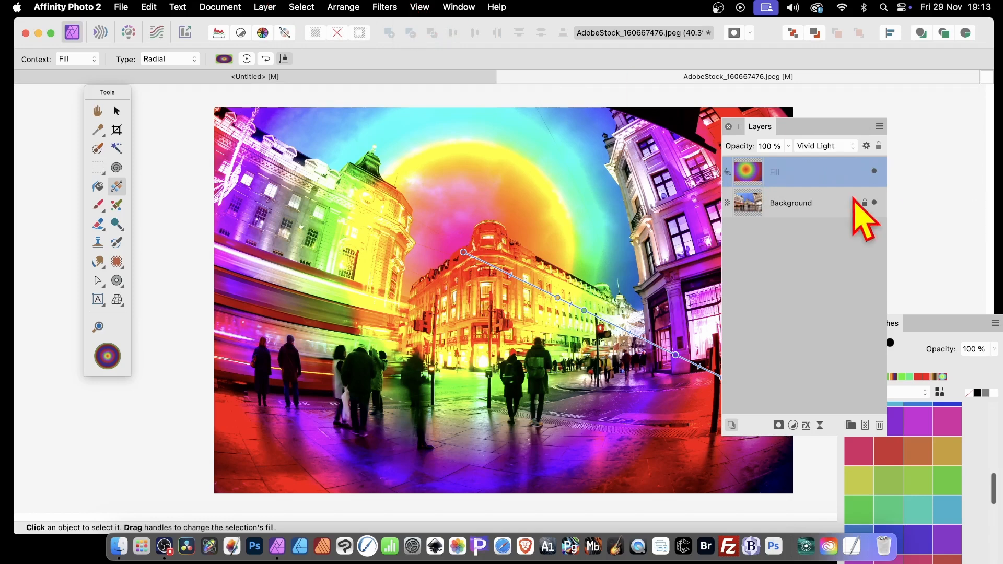
# Duplicate the Fill layer
pyautogui.rightClick(798, 181)
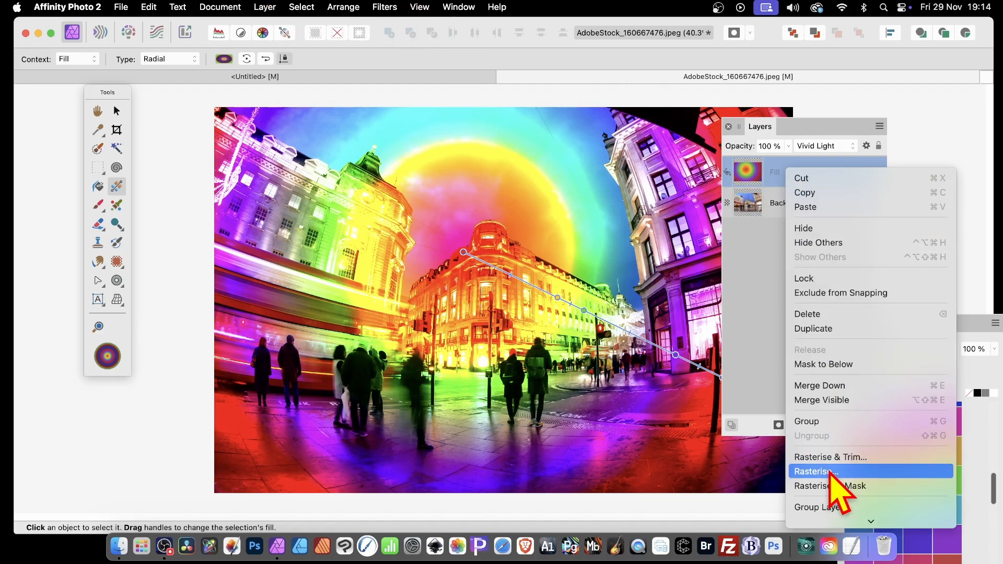
pyautogui.click(741, 286)
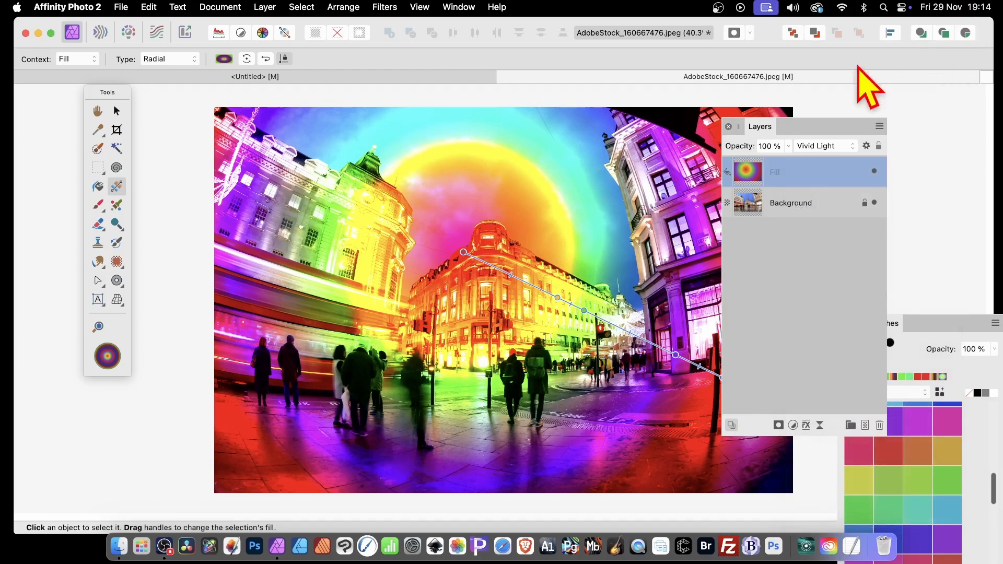
pyautogui.rightClick(773, 171)
pyautogui.click(810, 327)
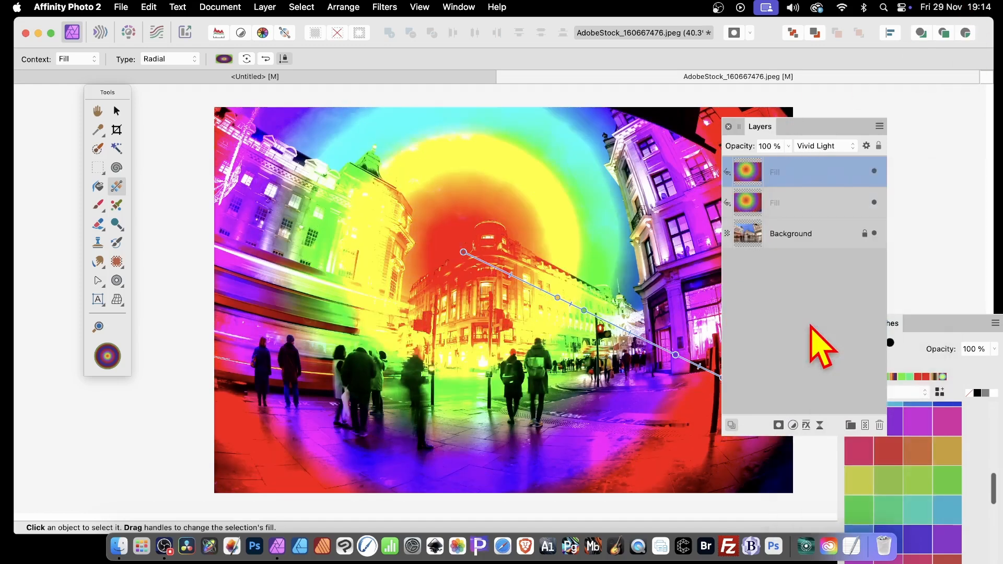
pyautogui.rightClick(803, 173)
pyautogui.scroll(-3, 842, 480)
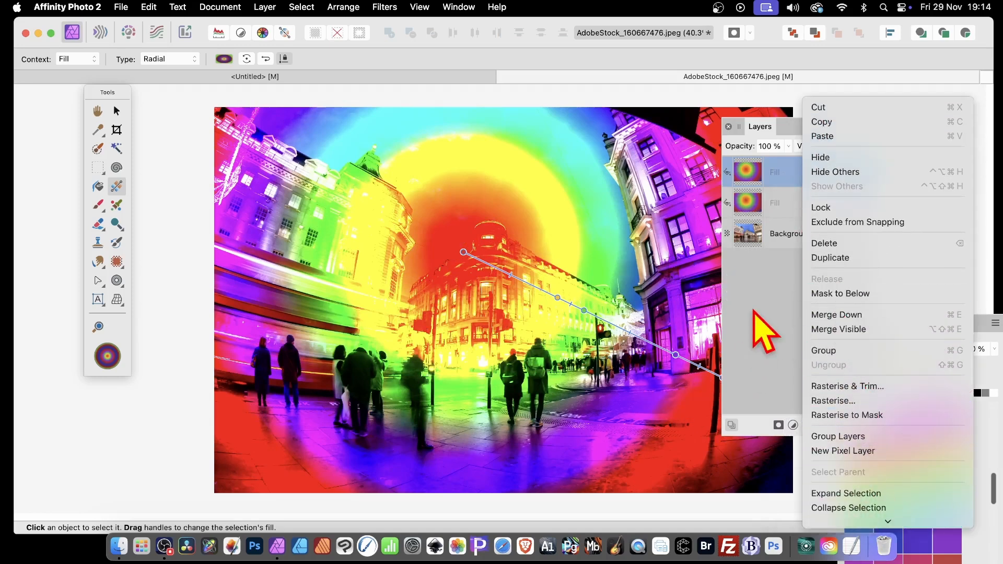
pyautogui.click(755, 288)
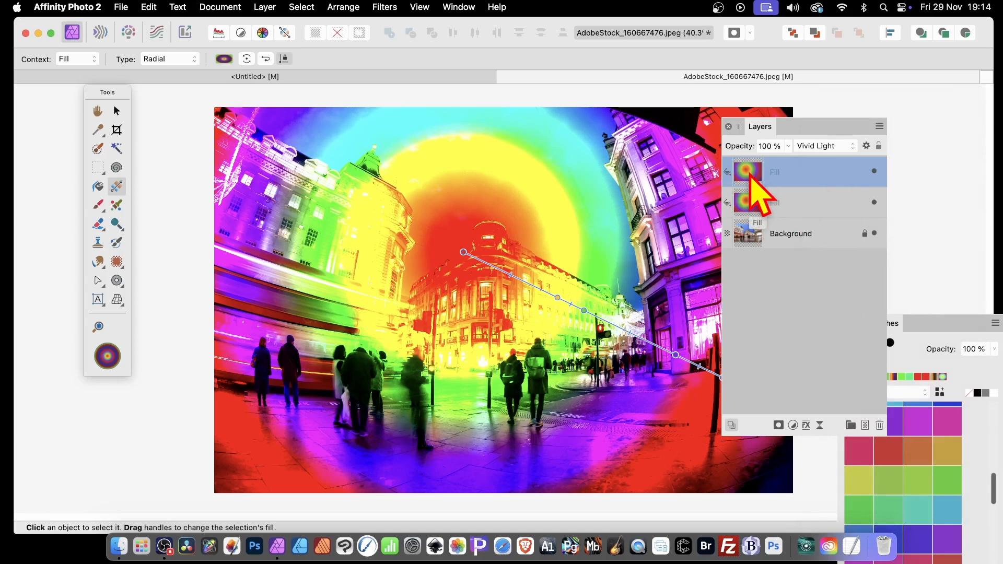
# Set the top Fill layer's blend mode to Screen and move its gradient centre to the lower-left of the photo
pyautogui.click(821, 148)
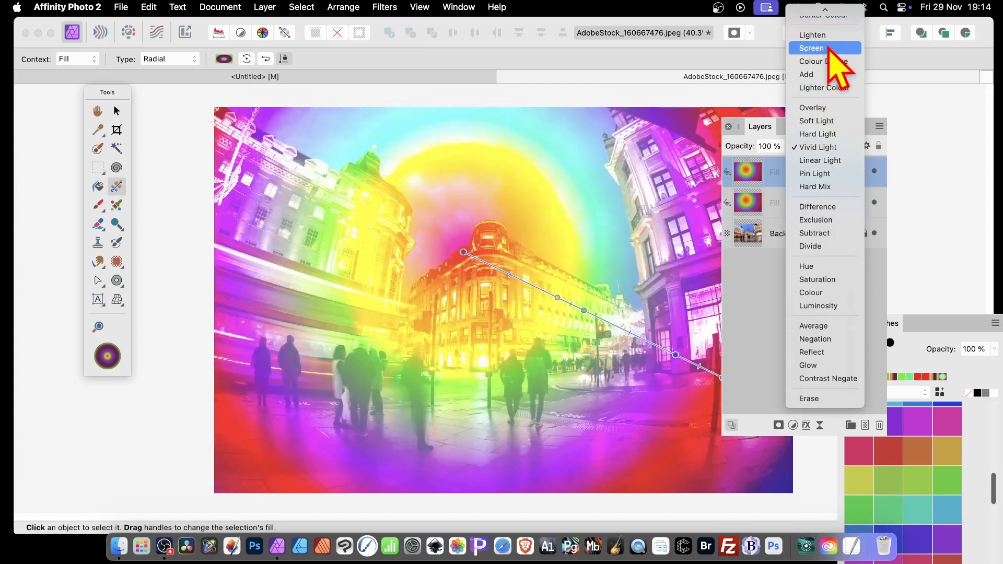
pyautogui.click(811, 48)
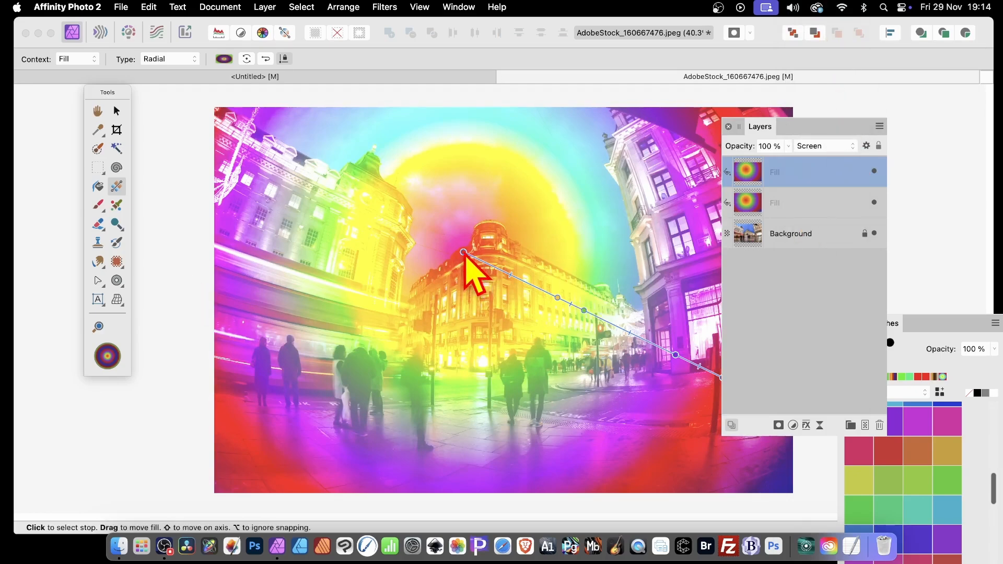
pyautogui.moveTo(463, 252); pyautogui.dragTo(326, 439)
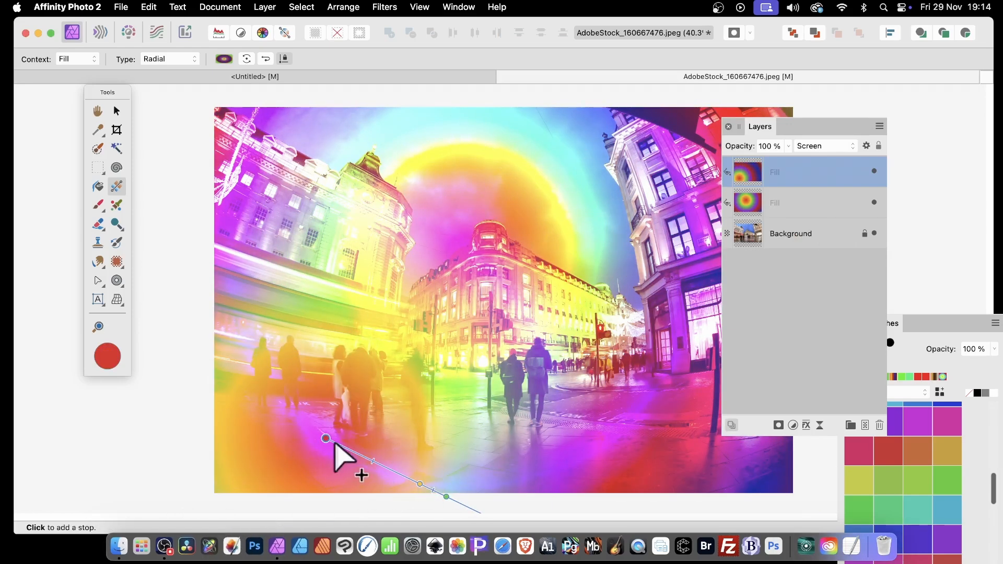
# Move the top Fill layer's gradient centre to the right of the middle building and recolour its centre stop bright green
pyautogui.moveTo(326, 439); pyautogui.dragTo(562, 312)
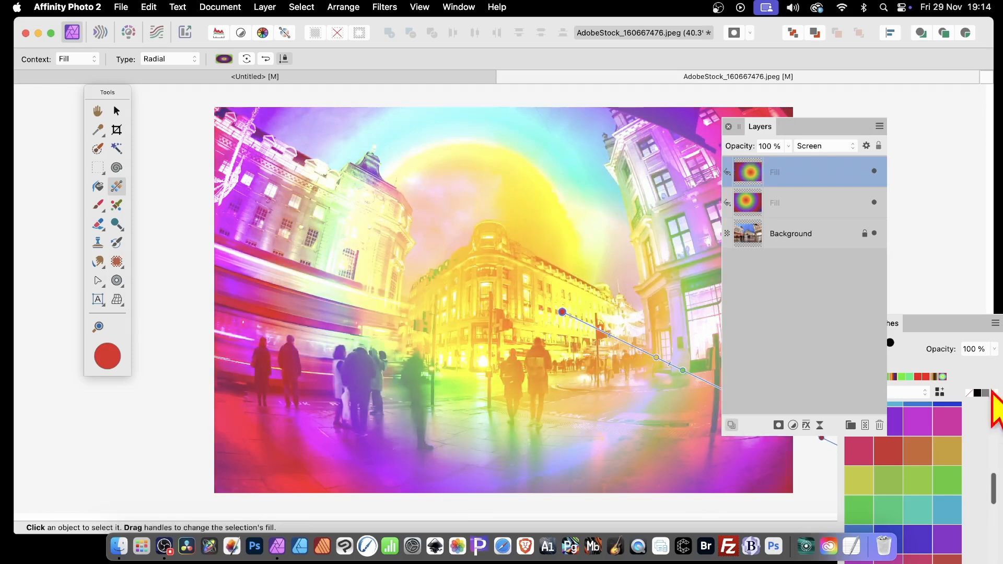
pyautogui.click(919, 437)
pyautogui.click(888, 452)
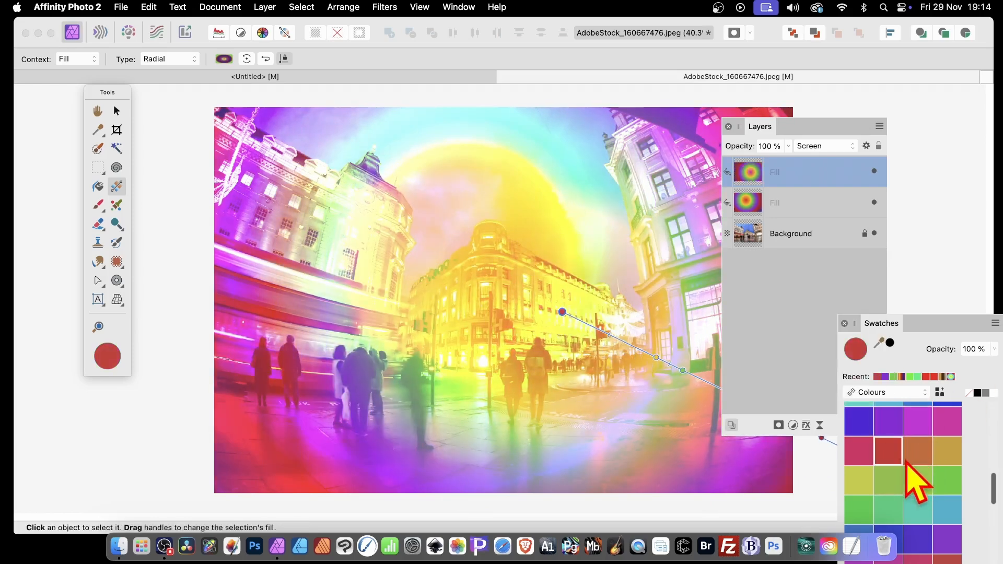
pyautogui.click(947, 480)
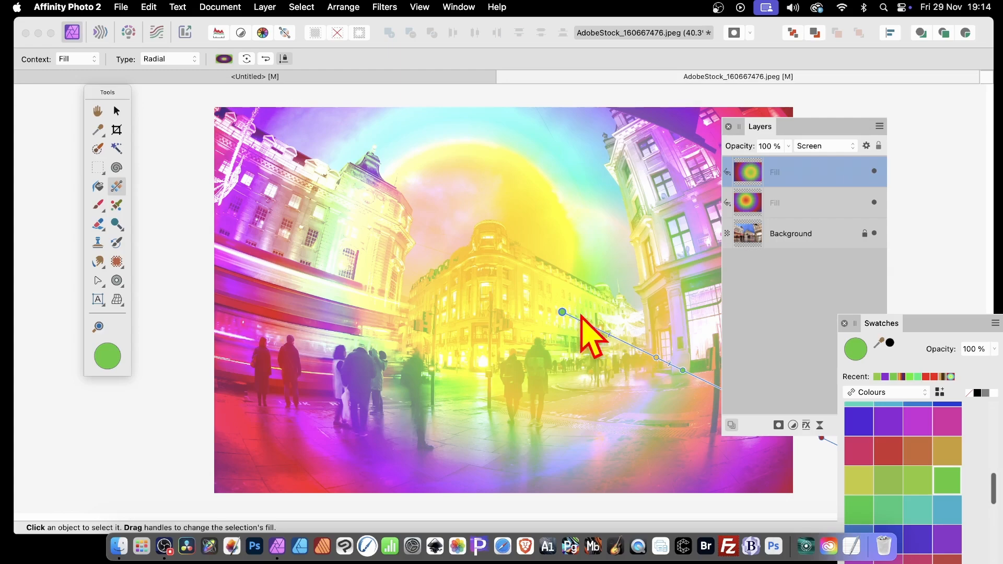
# Set the top Fill layer's blend mode to Difference and move its gradient centre over the bus at the photo's left
pyautogui.click(825, 147)
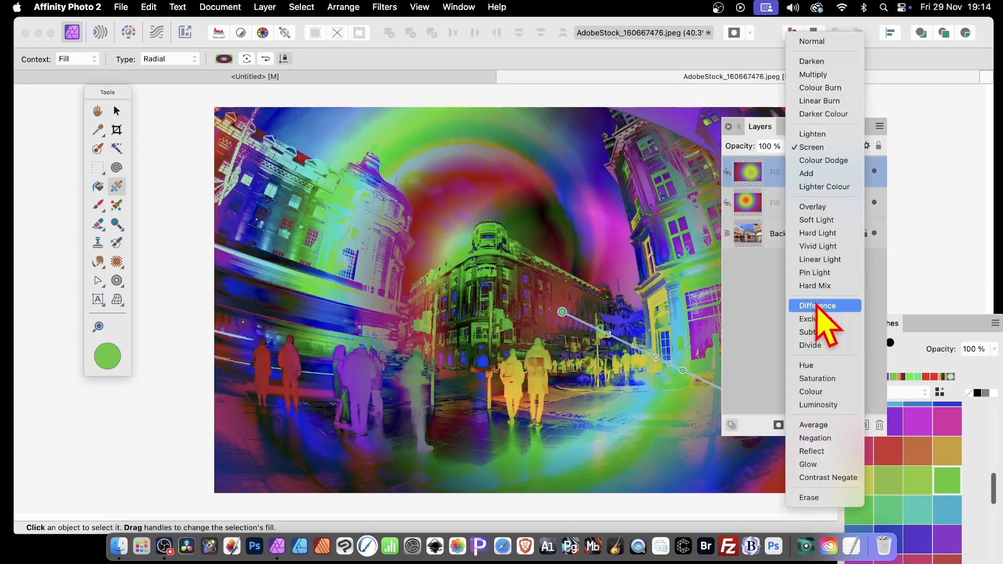
pyautogui.click(814, 305)
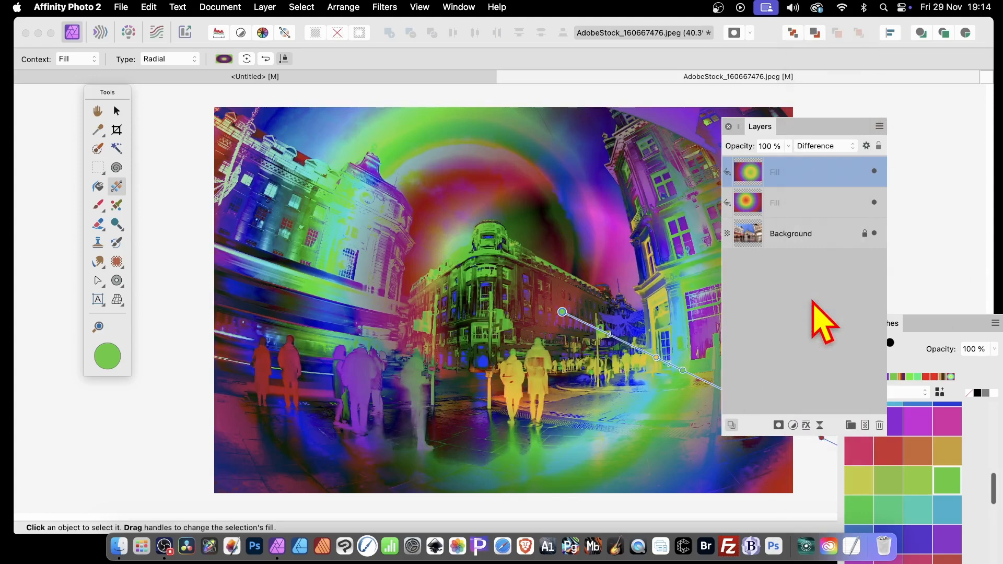
pyautogui.moveTo(561, 312); pyautogui.dragTo(302, 265)
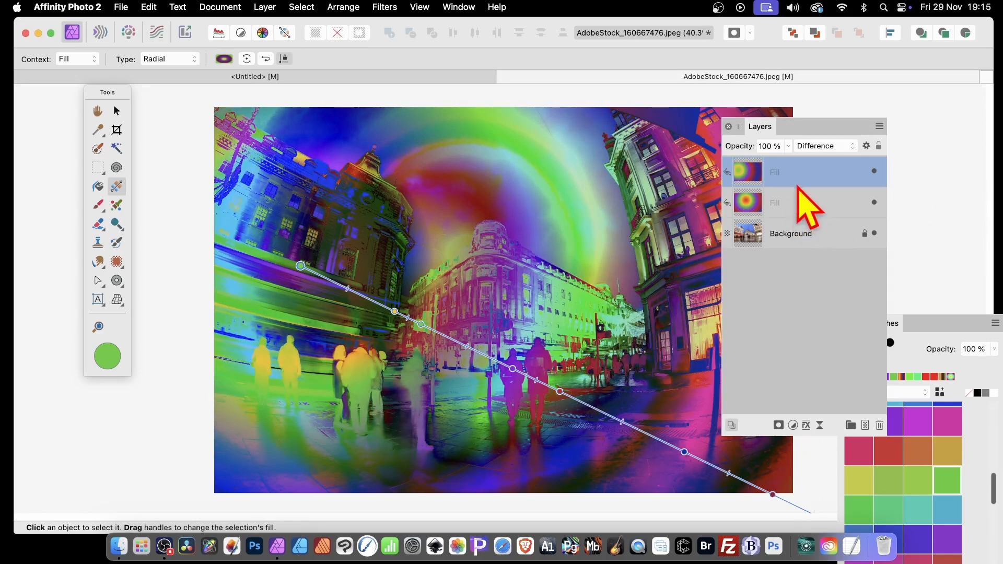
# Rasterise both Fill layers into pixel layers
pyautogui.keyDown('shift'); pyautogui.click(782, 202); pyautogui.keyUp('shift')
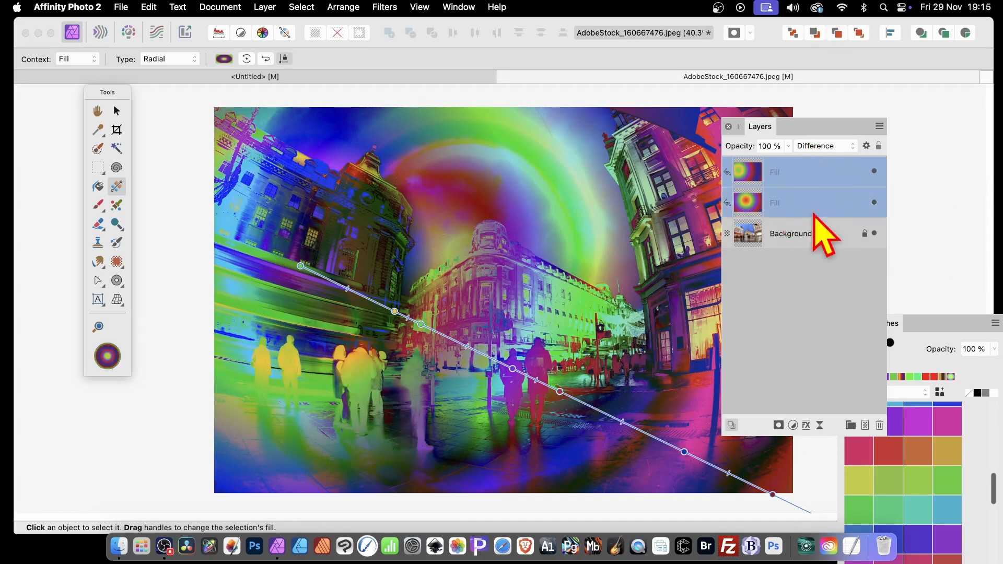
pyautogui.rightClick(821, 175)
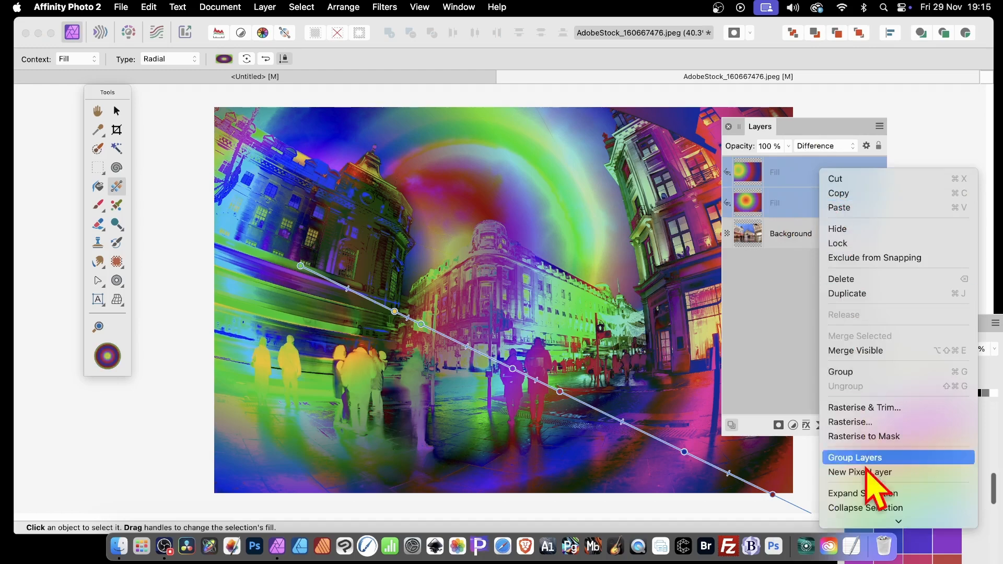
pyautogui.click(869, 411)
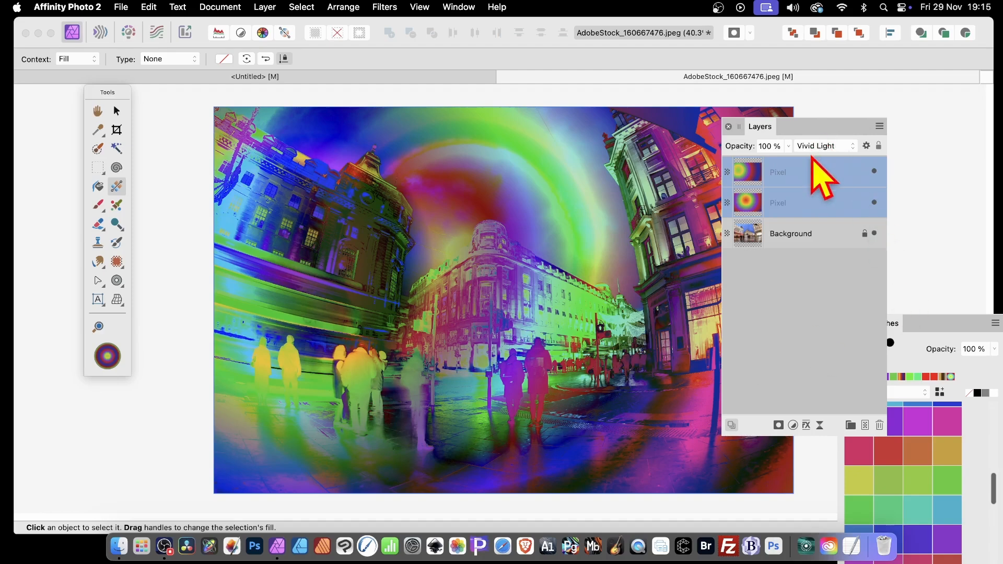
# Apply a Twirl distortion to both pixel layers with a 720° angle and 864.3 px radius, then select only the top layer
pyautogui.click(385, 7)
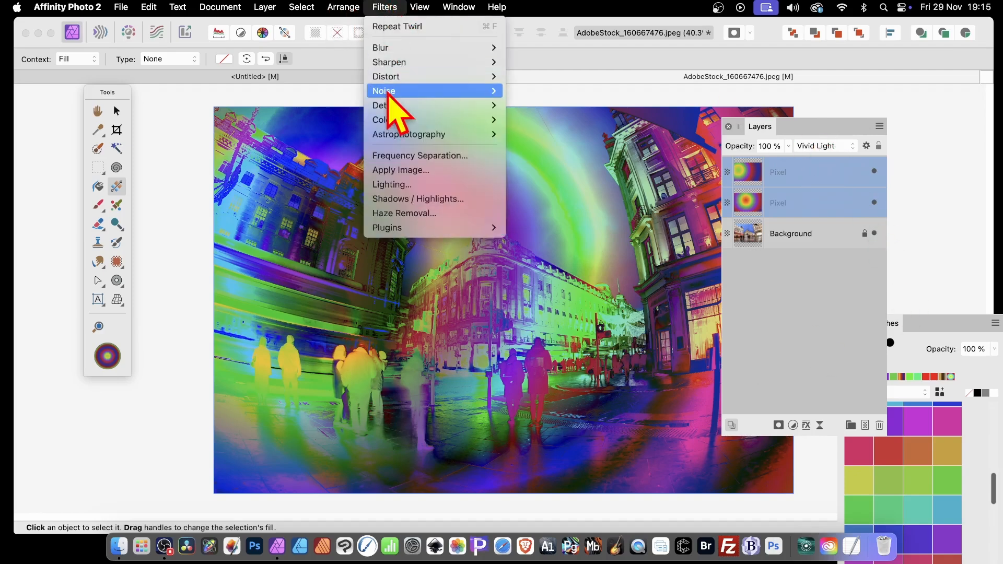
pyautogui.moveTo(389, 77)
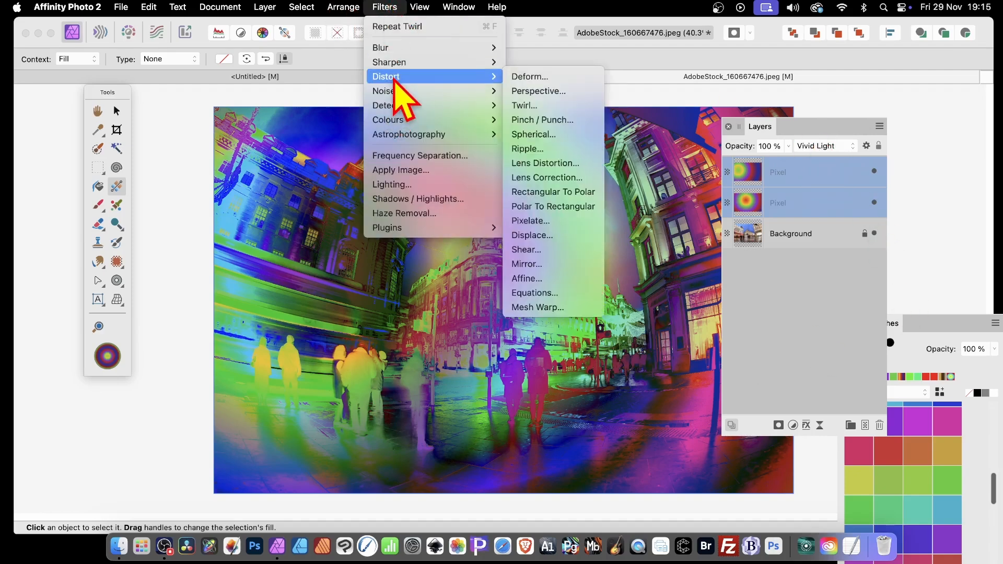
pyautogui.click(540, 105)
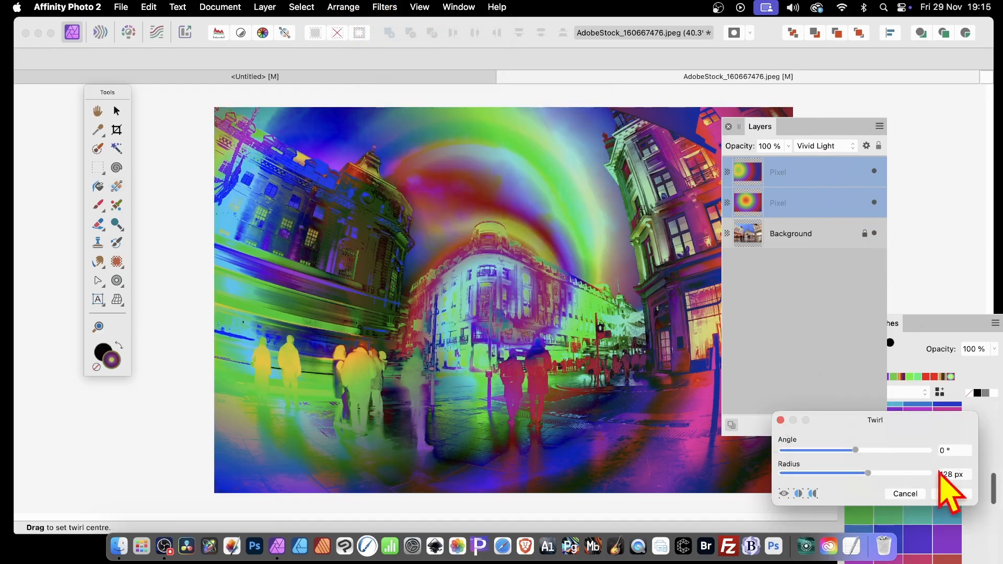
pyautogui.moveTo(881, 450); pyautogui.dragTo(960, 458)
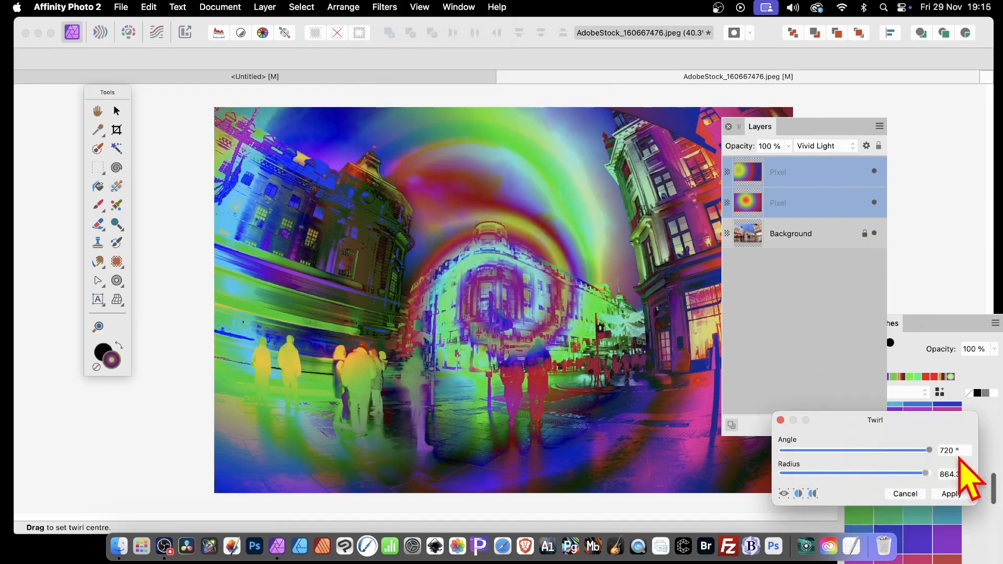
pyautogui.click(951, 494)
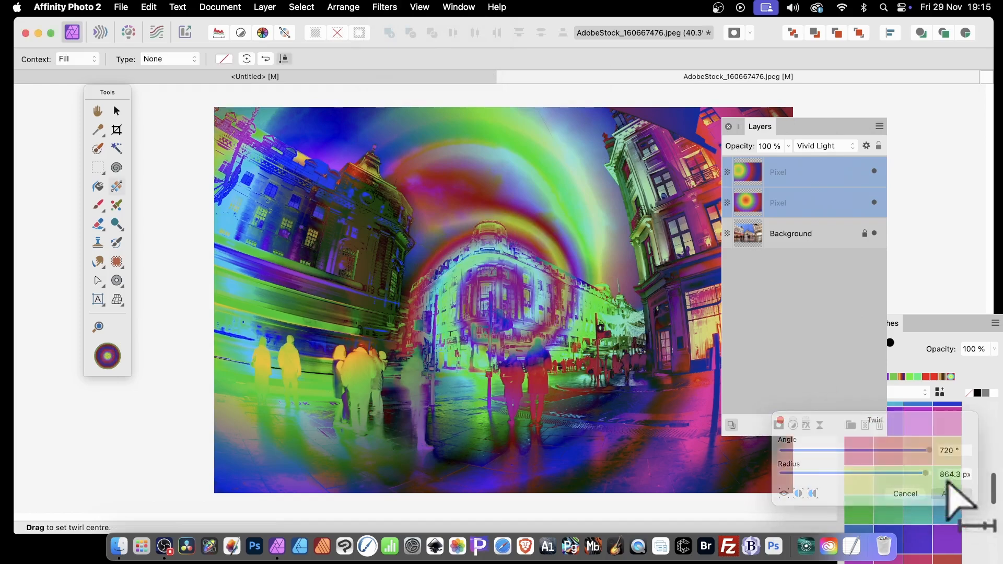
pyautogui.click(773, 300)
pyautogui.click(747, 174)
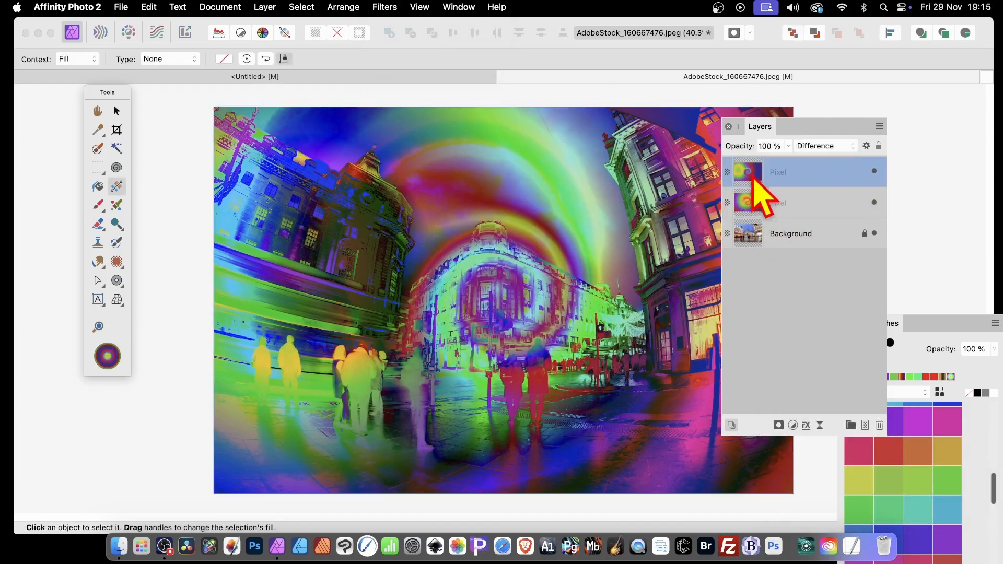
# Undo the twirl distortions and the rasterisation to restore both editable gradient Fill layers
pyautogui.click(753, 209)
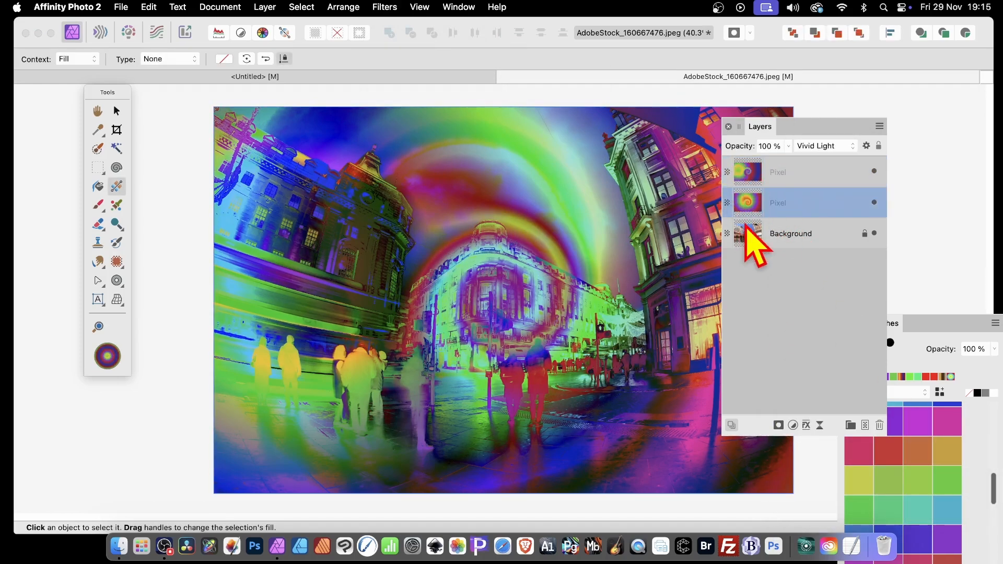
pyautogui.press('super+z')
pyautogui.press('super+z')
pyautogui.press('super+z')
pyautogui.press('super+z')
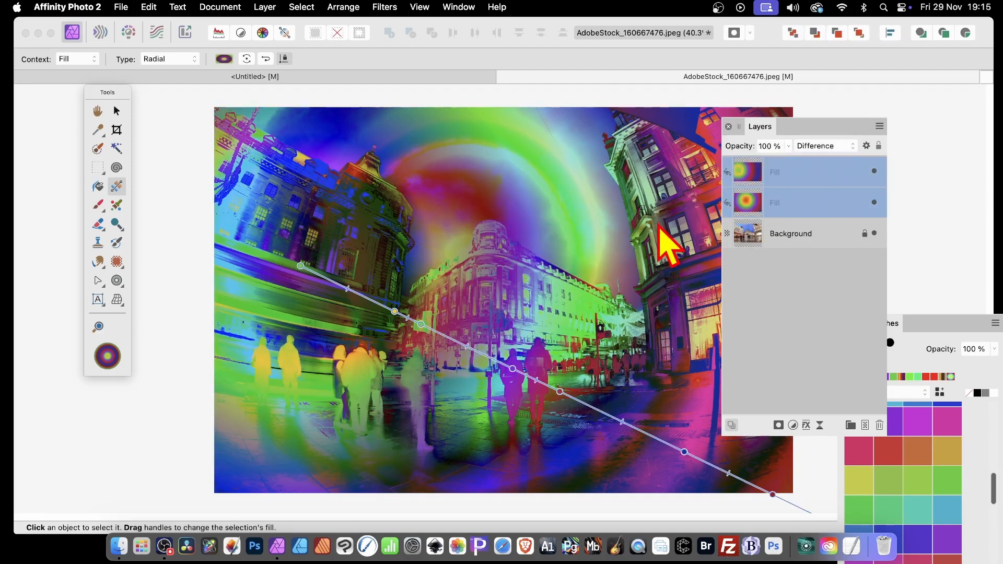
# Hide and show the top Fill layer to compare its effect, and delete that layer
pyautogui.click(790, 297)
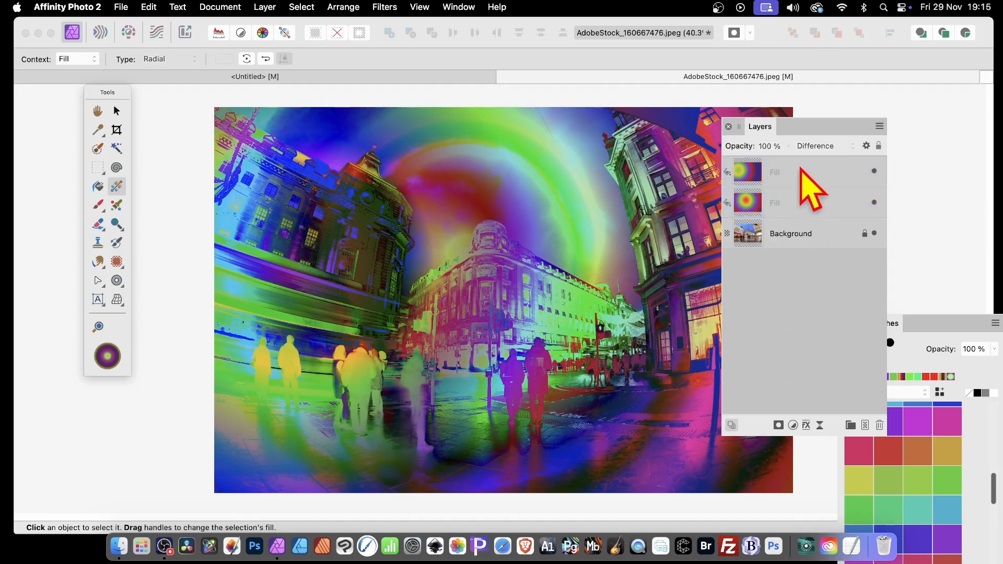
pyautogui.click(794, 167)
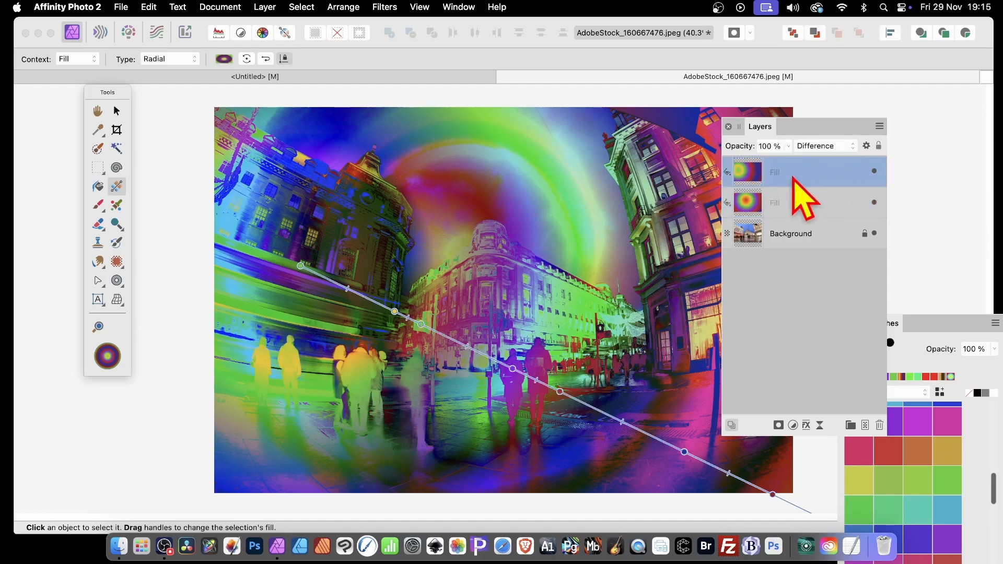
pyautogui.click(875, 171)
pyautogui.click(875, 171)
pyautogui.click(875, 172)
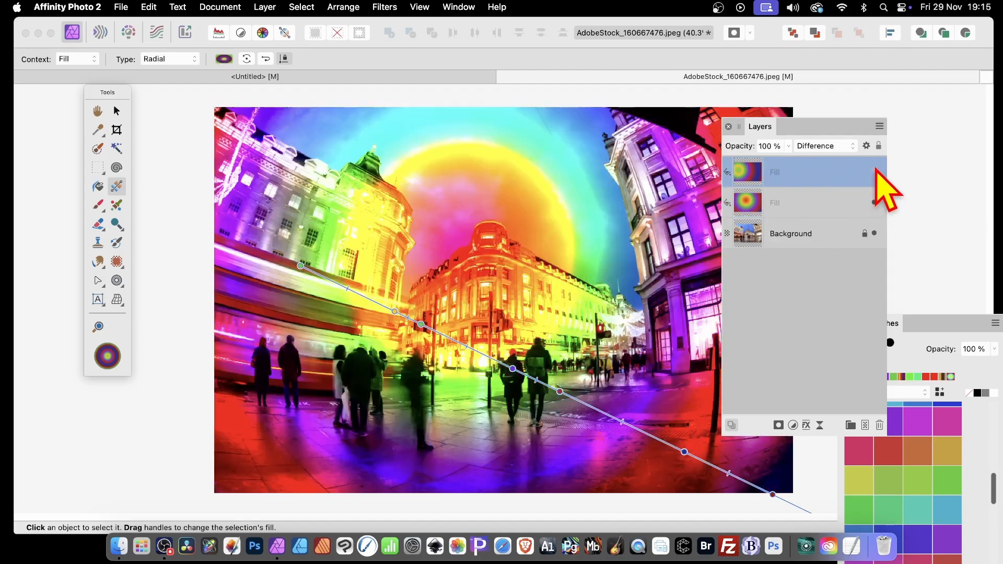
pyautogui.click(875, 172)
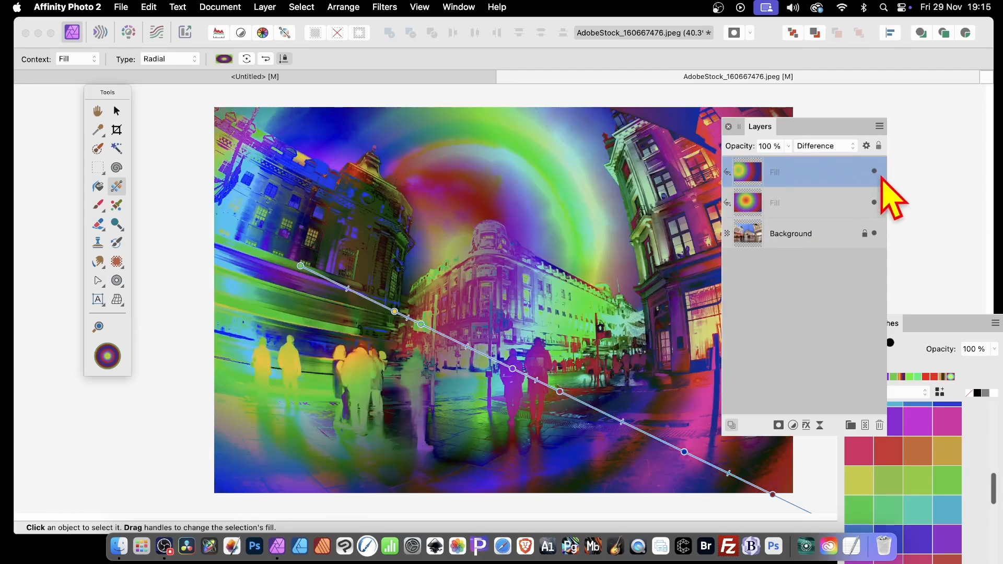
pyautogui.click(879, 425)
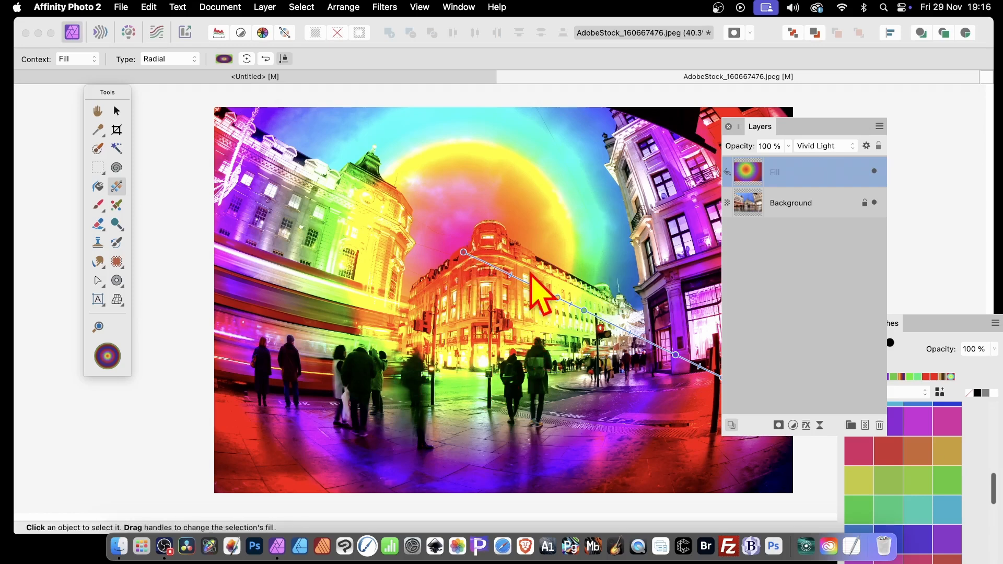
# Open Move / Duplicate for the remaining Fill layer, try a -170 px horizontal offset with -18° rotation, and reset the values
pyautogui.click(116, 111)
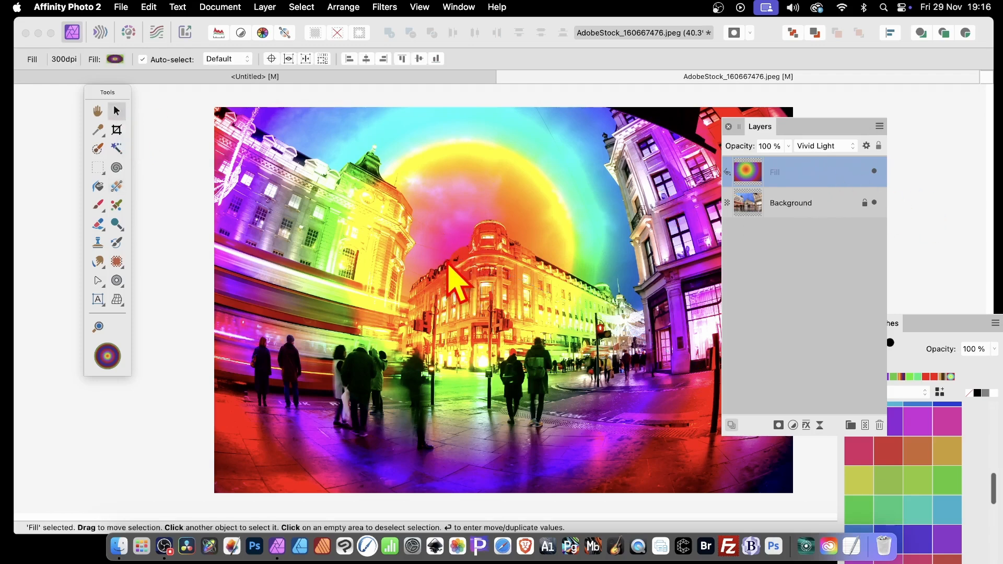
pyautogui.press('Return')
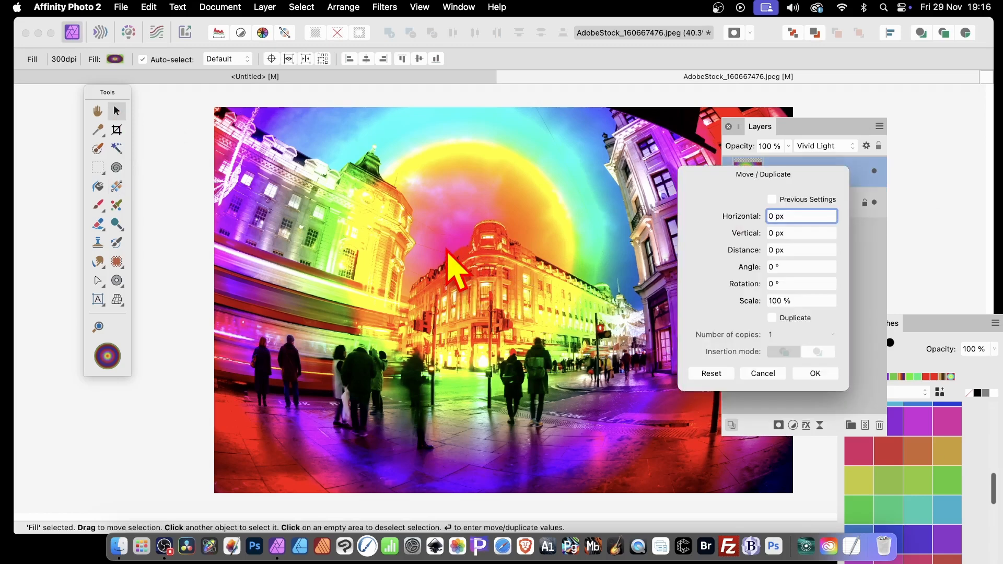
pyautogui.moveTo(750, 180); pyautogui.dragTo(573, 193)
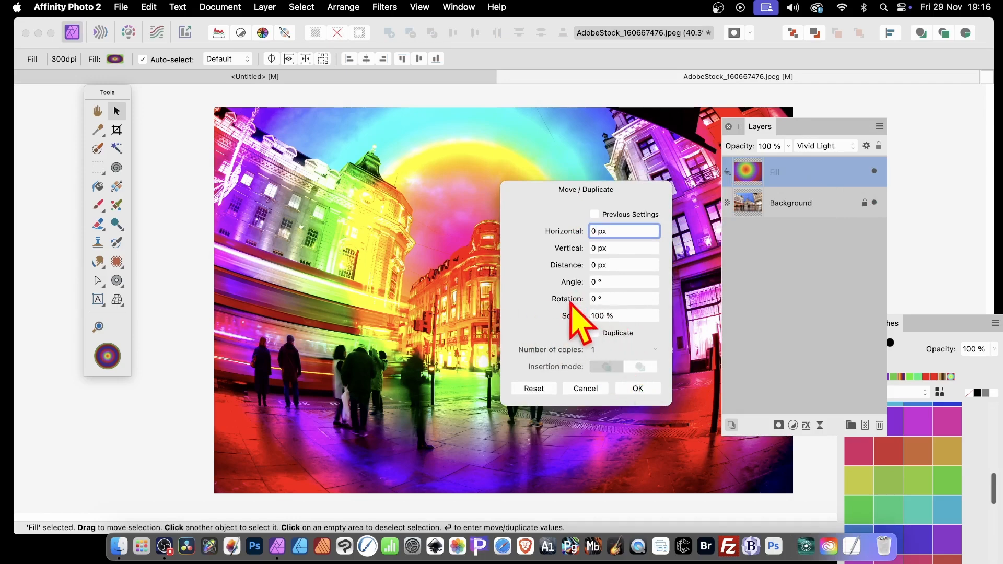
pyautogui.moveTo(571, 301); pyautogui.dragTo(437, 276)
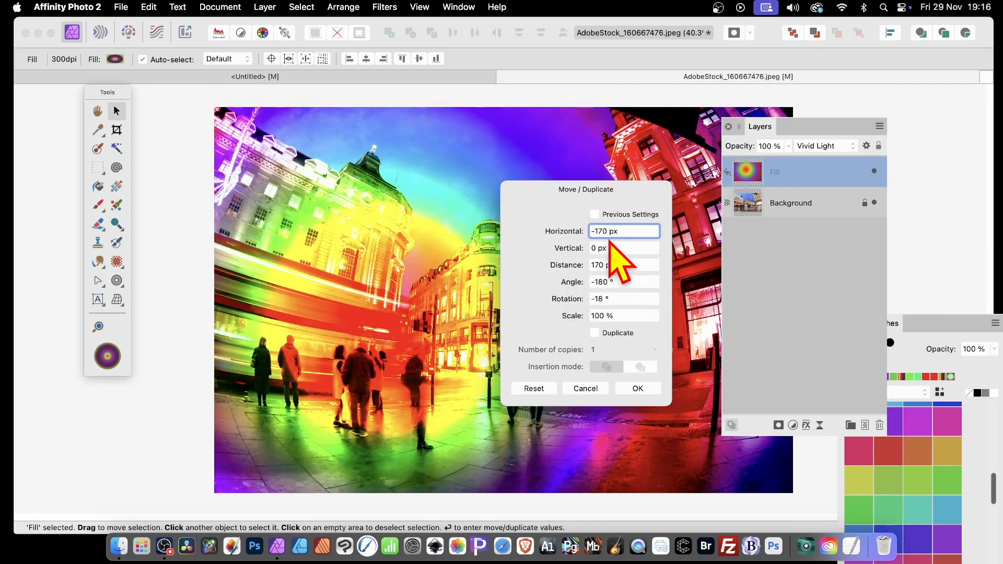
pyautogui.click(537, 389)
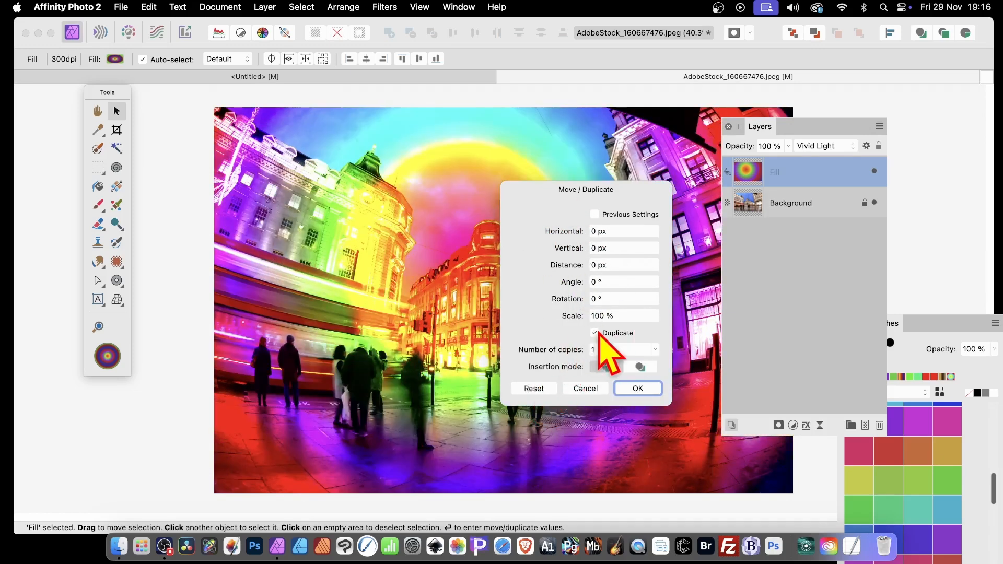
# Create 10 duplicates of the Fill layer in place, without any offset, rotation or scaling
pyautogui.moveTo(564, 351); pyautogui.dragTo(574, 352)
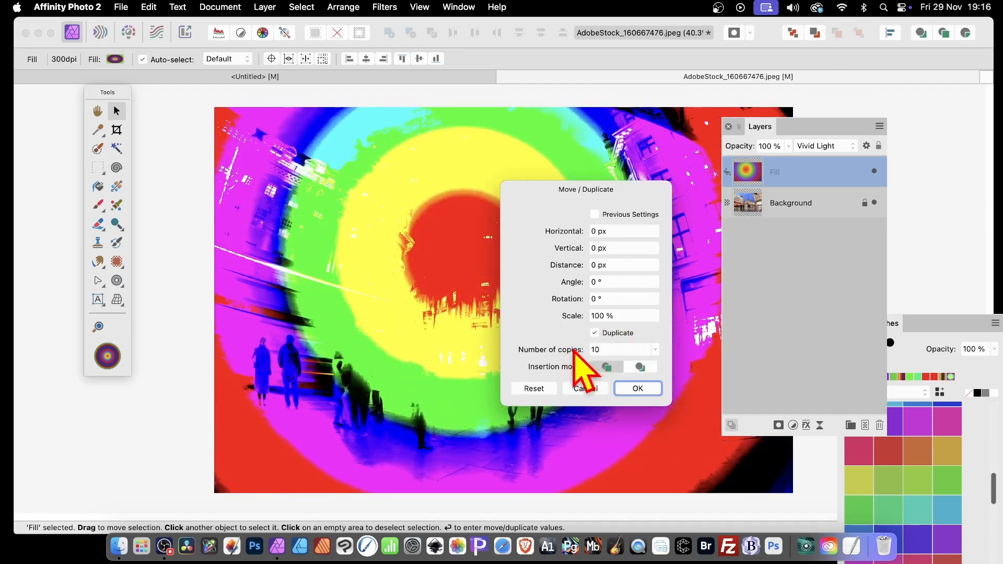
pyautogui.moveTo(582, 198); pyautogui.dragTo(782, 219)
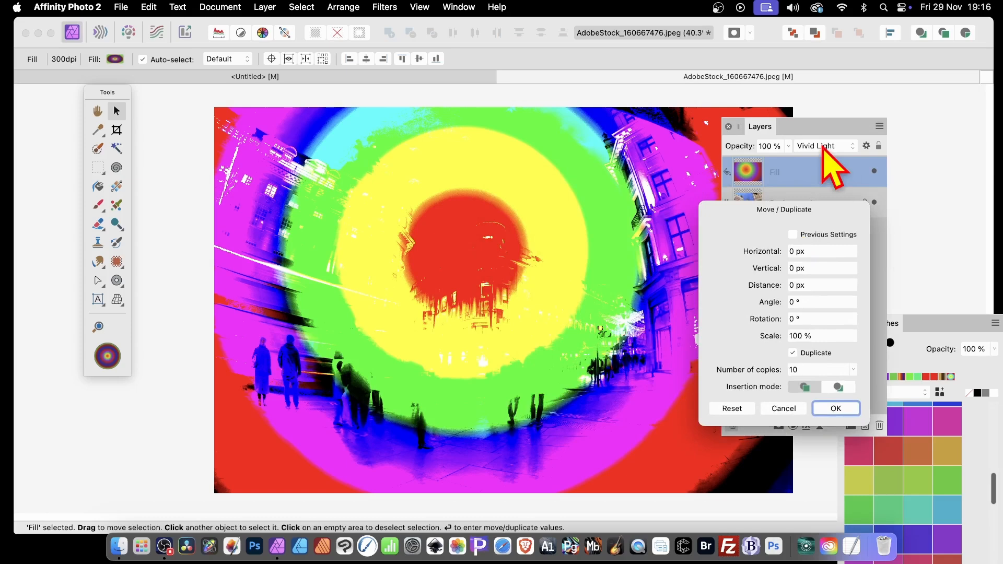
pyautogui.moveTo(808, 220); pyautogui.dragTo(633, 291)
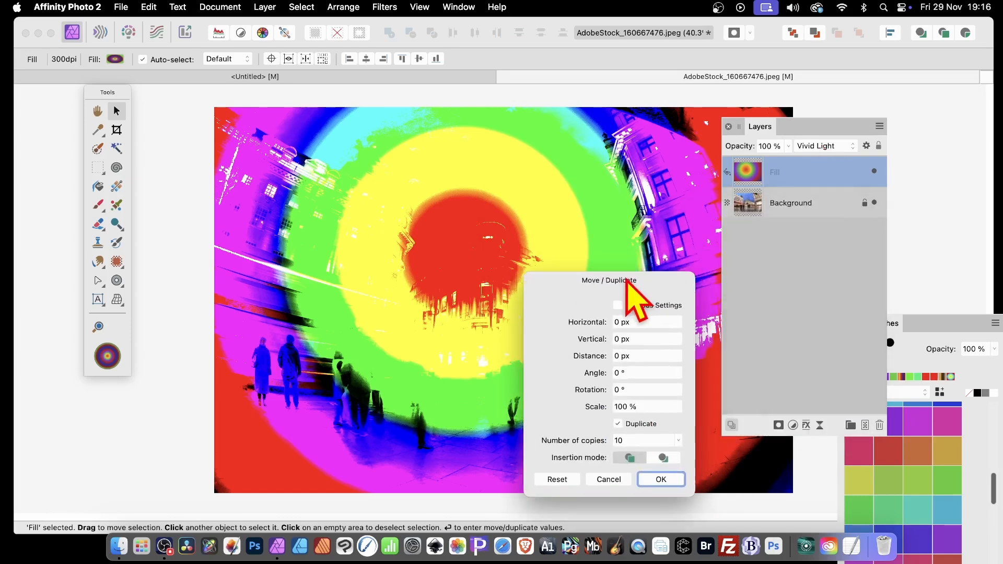
pyautogui.click(661, 479)
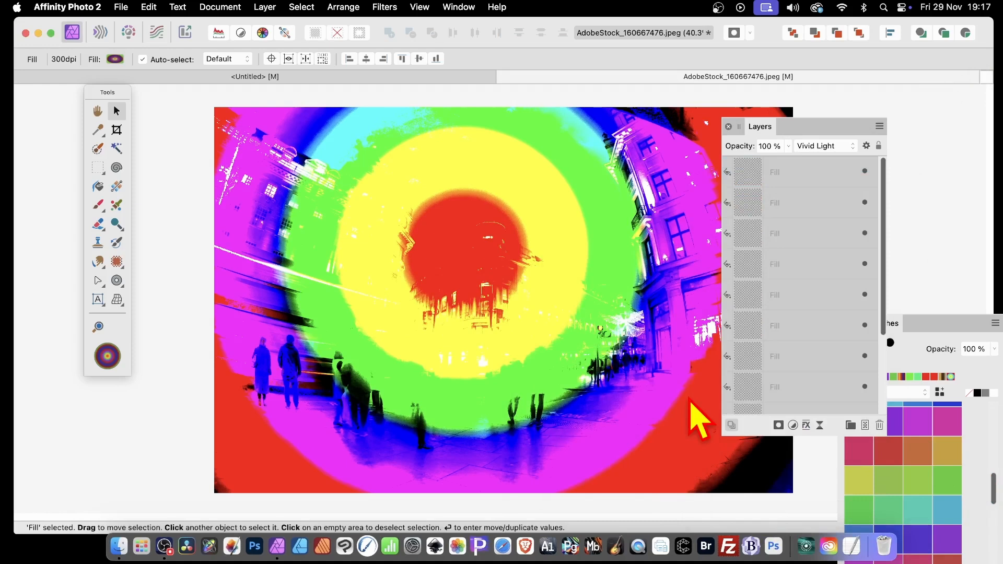
# Select all the Fill layers above the Background and set their blend mode to Difference
pyautogui.click(795, 176)
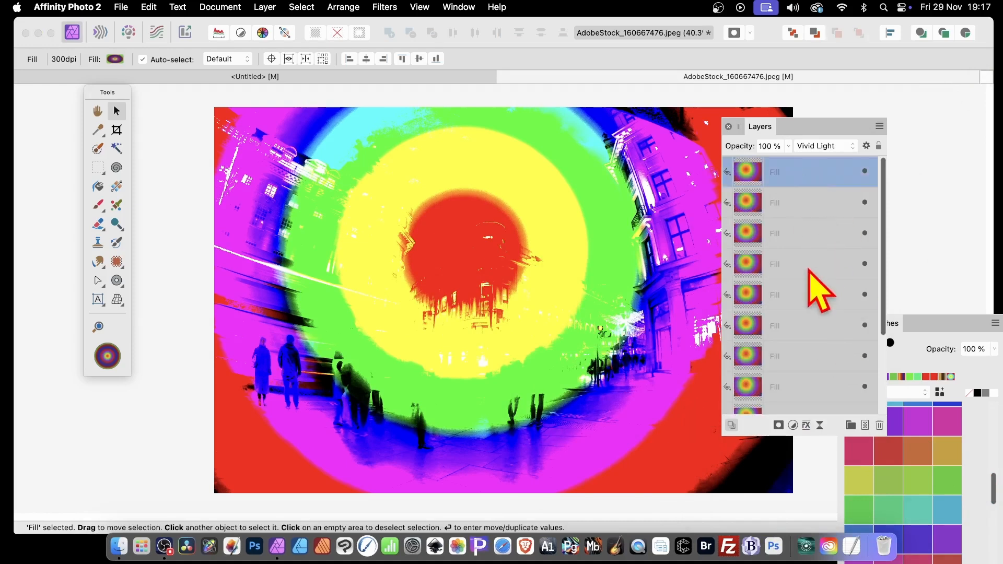
pyautogui.scroll(-3, 821, 290)
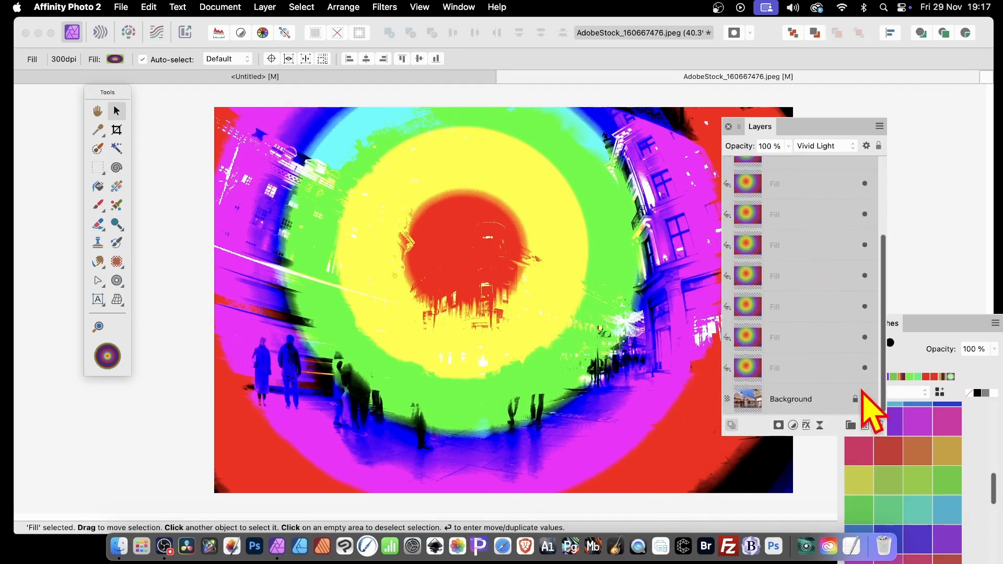
pyautogui.keyDown('shift'); pyautogui.click(788, 366); pyautogui.keyUp('shift')
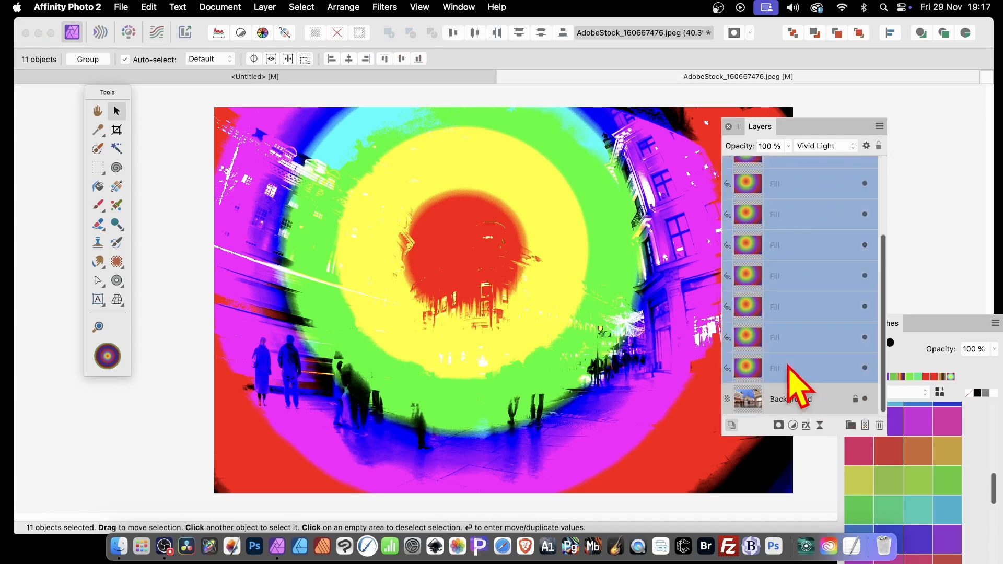
pyautogui.click(824, 147)
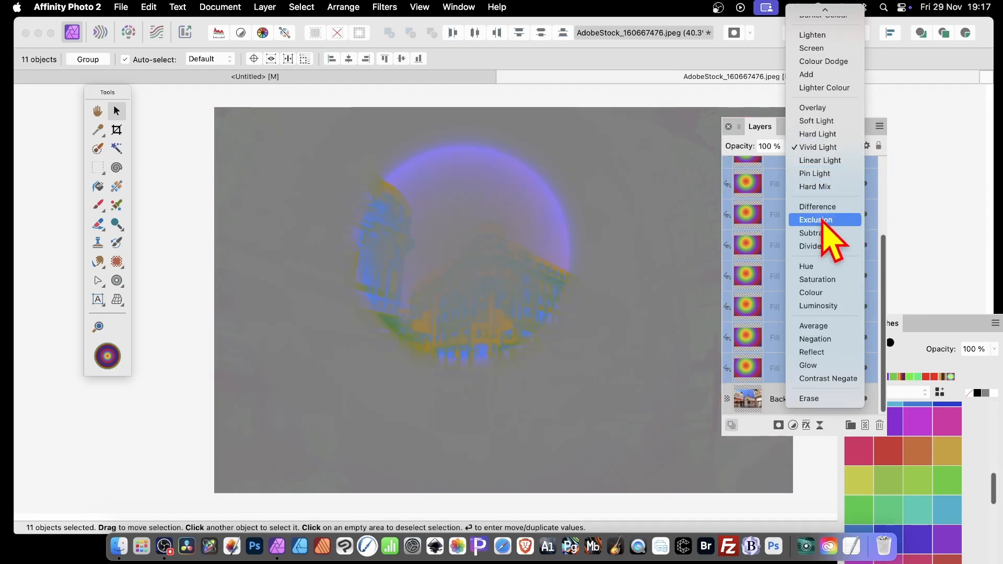
pyautogui.click(823, 207)
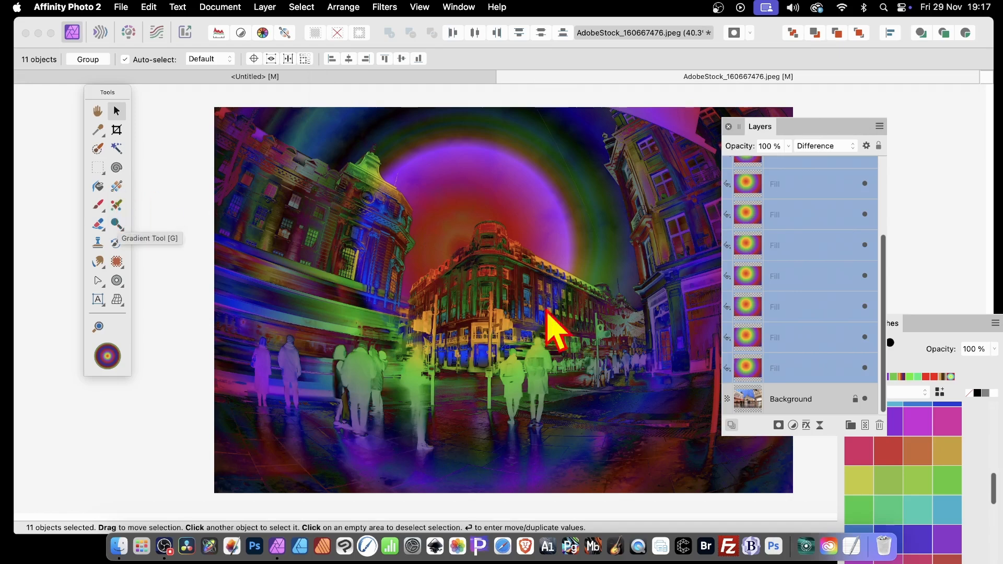
# Move the selected Fill layers' gradient centre beside the left building's dome and add a golden stop between the red and yellow stops
pyautogui.click(116, 187)
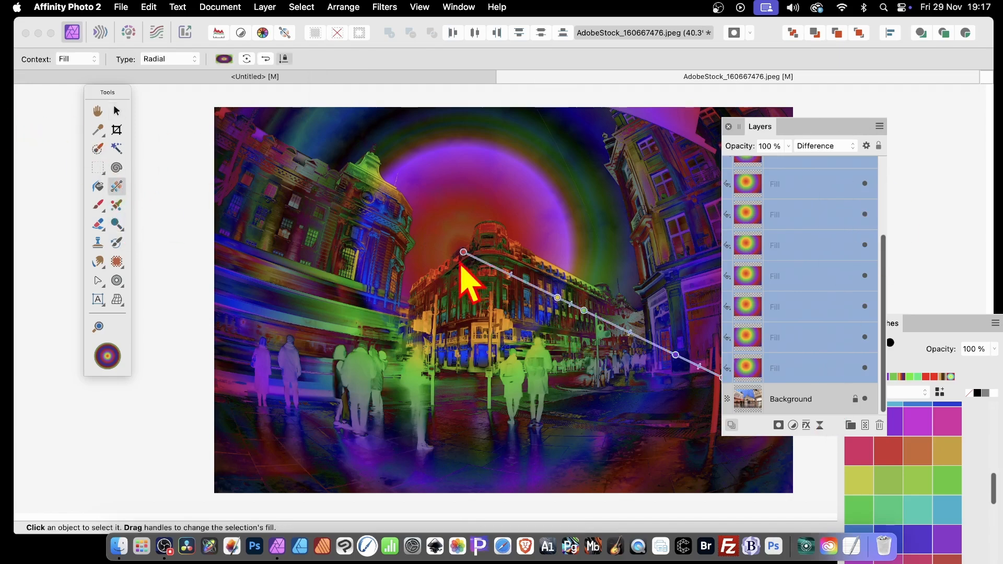
pyautogui.moveTo(460, 262); pyautogui.dragTo(396, 152)
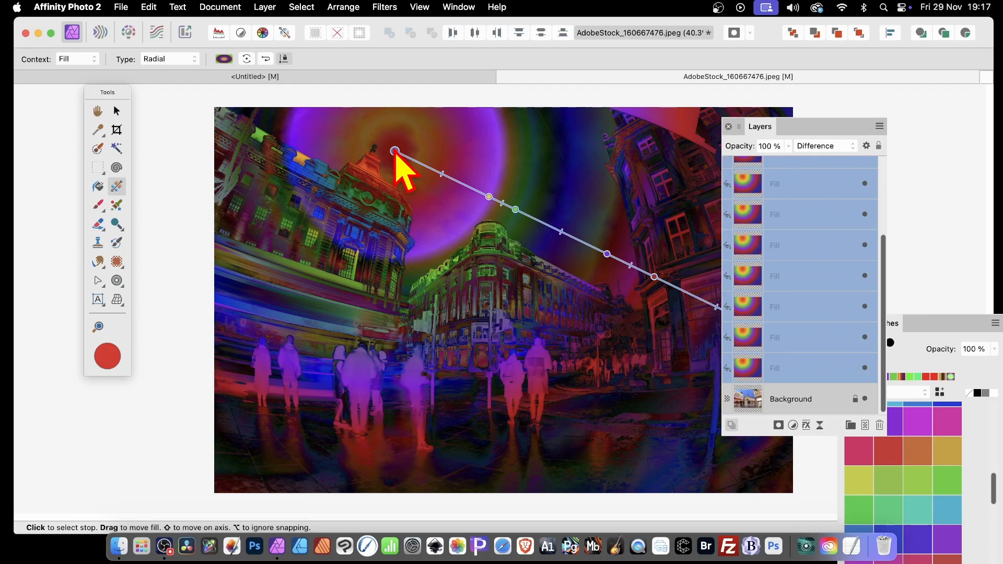
pyautogui.click(469, 187)
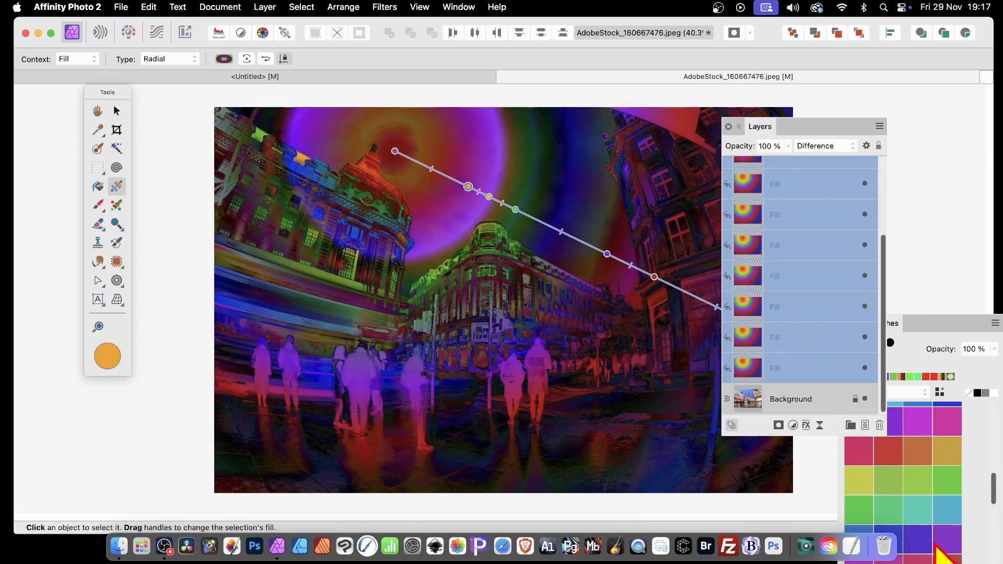
pyautogui.click(938, 451)
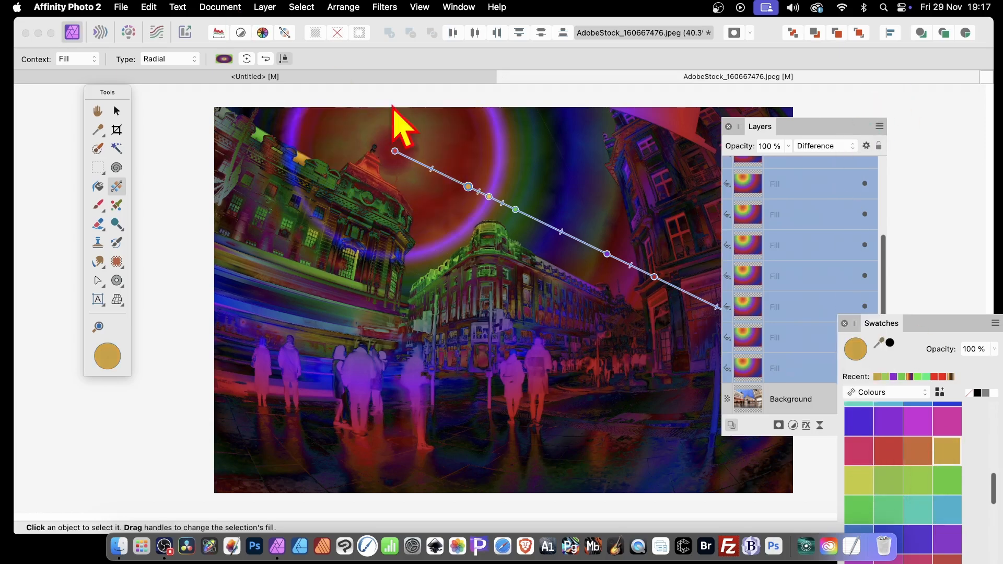
# Add a gradient stop between the green and purple stops of the selected Fill layers and colour it light blue
pyautogui.click(587, 244)
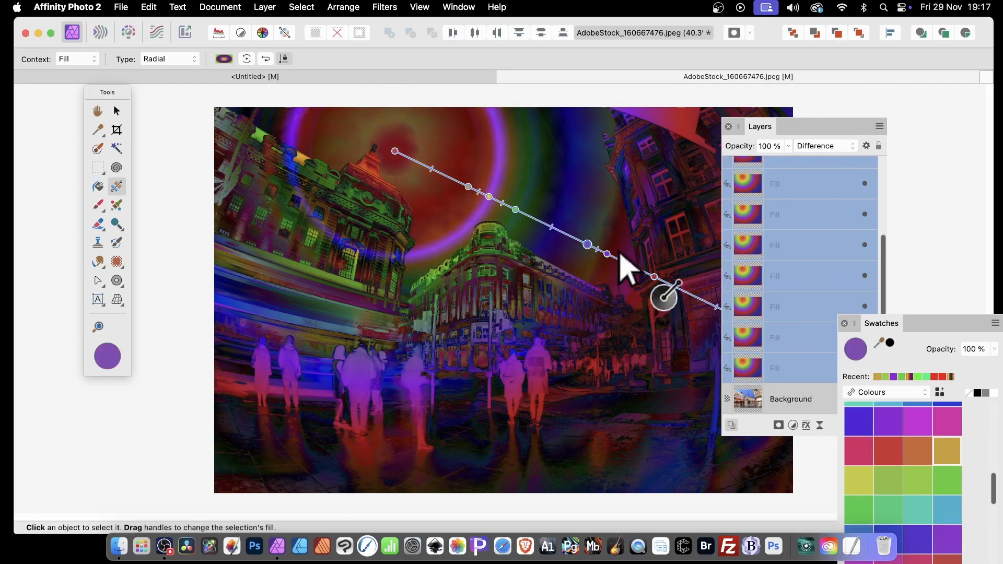
pyautogui.click(899, 473)
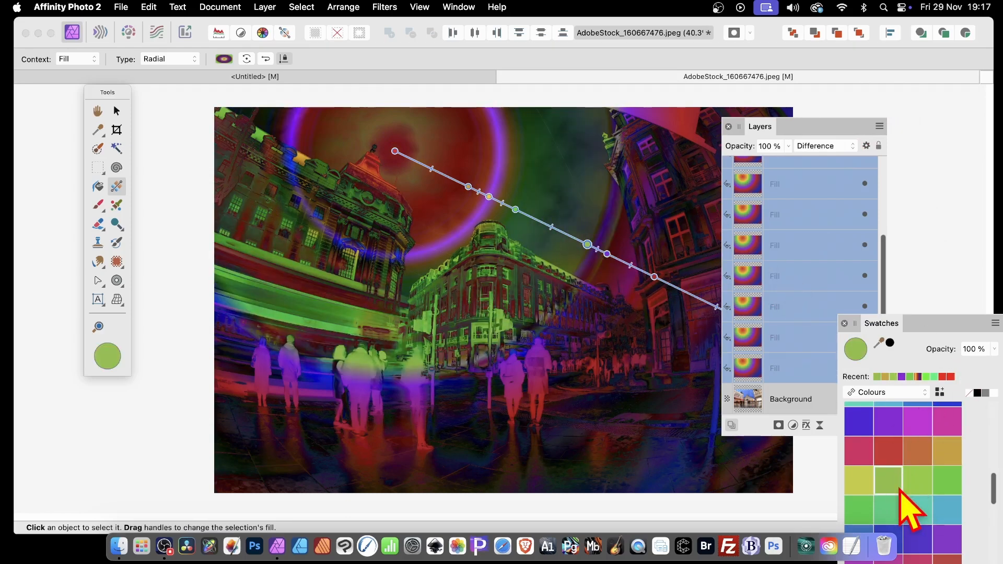
pyautogui.click(947, 510)
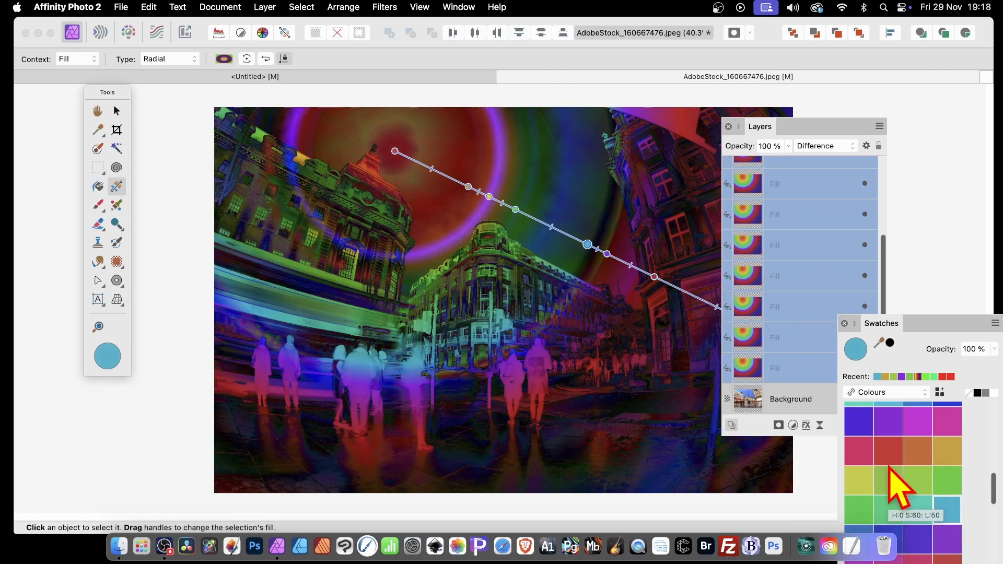
# Select only the top Fill layer and move its gradient centre down onto the pedestrians in front of the bus
pyautogui.click(802, 165)
pyautogui.scroll(5, 809, 229)
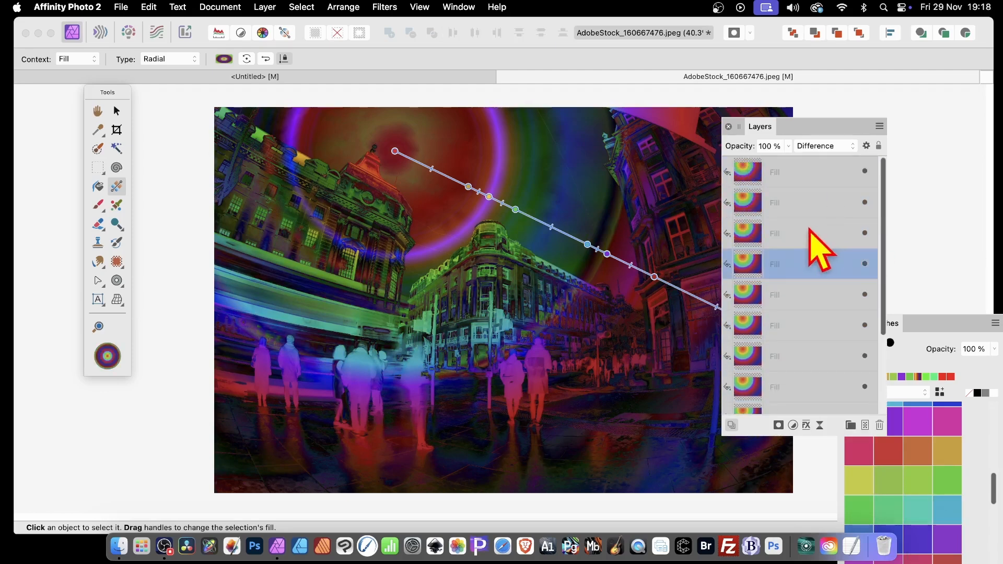
pyautogui.click(809, 177)
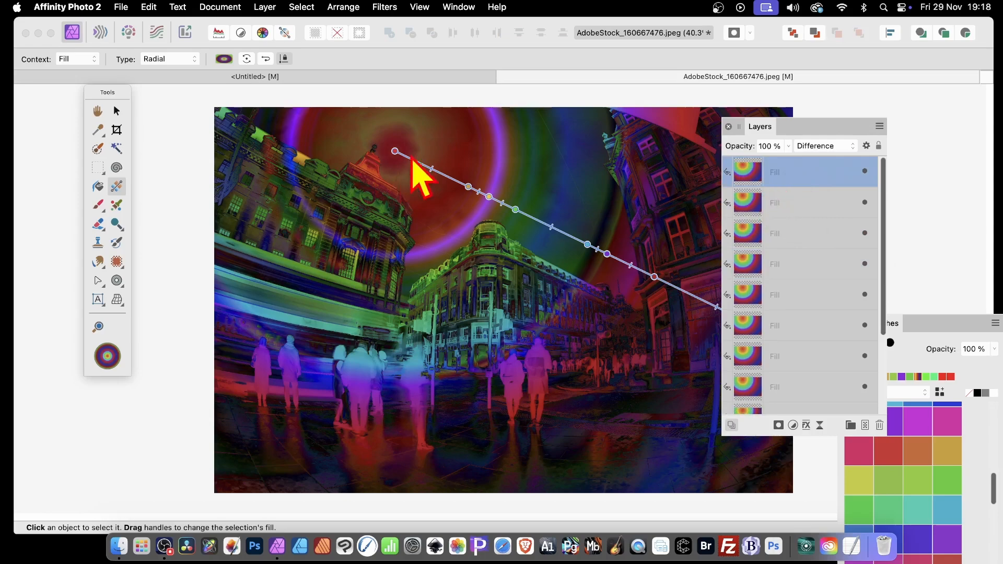
pyautogui.click(395, 152)
pyautogui.moveTo(394, 151); pyautogui.dragTo(375, 364)
# Move the gradient centre of the seventh Fill layer above the Background down to the lower part of the left building
pyautogui.scroll(-2, 815, 374)
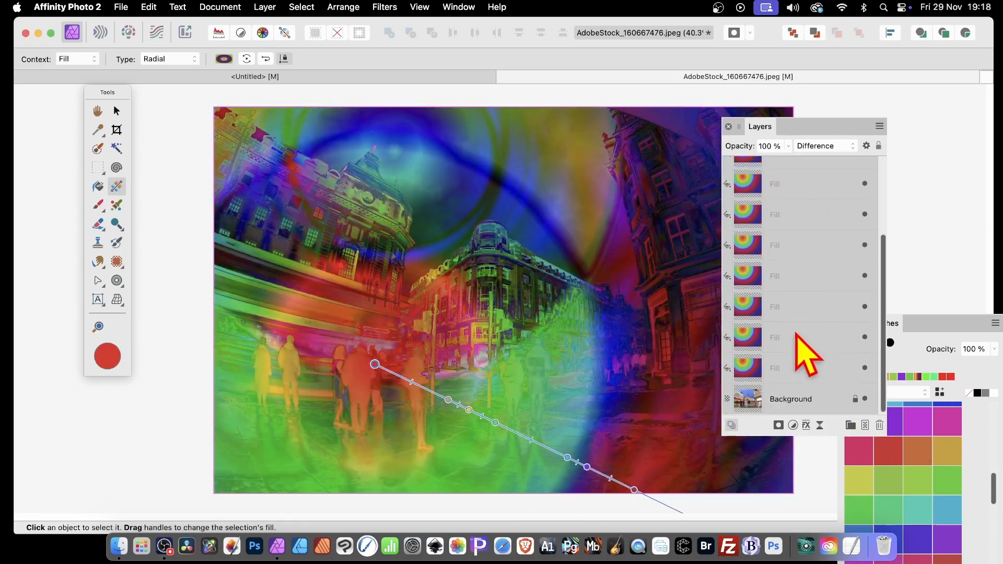
pyautogui.click(791, 398)
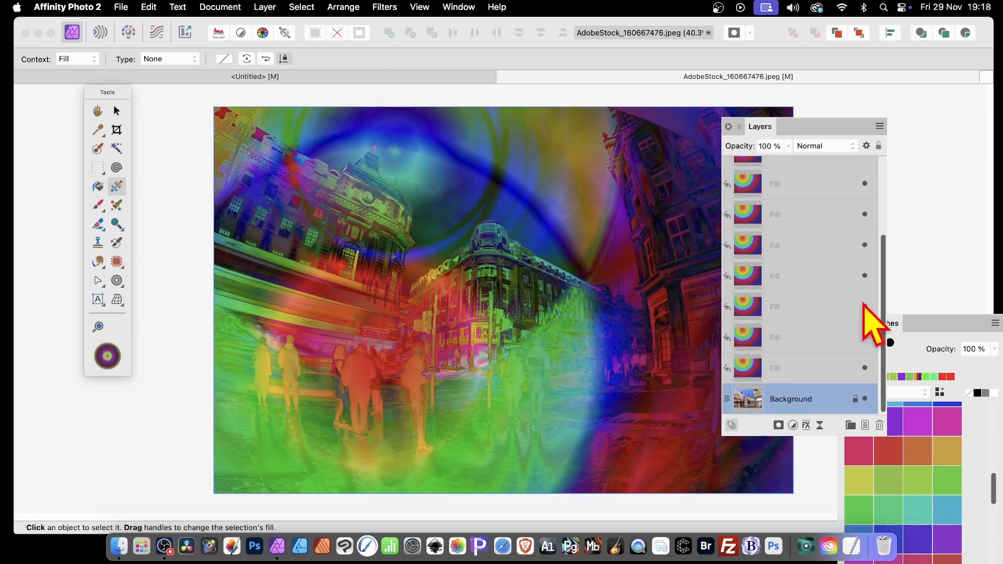
pyautogui.click(789, 276)
pyautogui.click(794, 246)
pyautogui.click(798, 214)
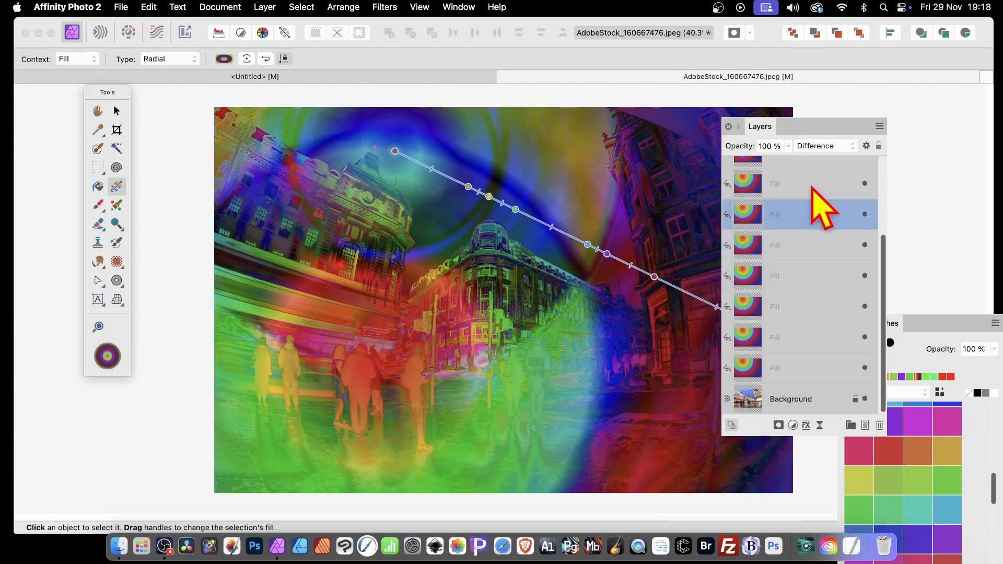
pyautogui.click(800, 188)
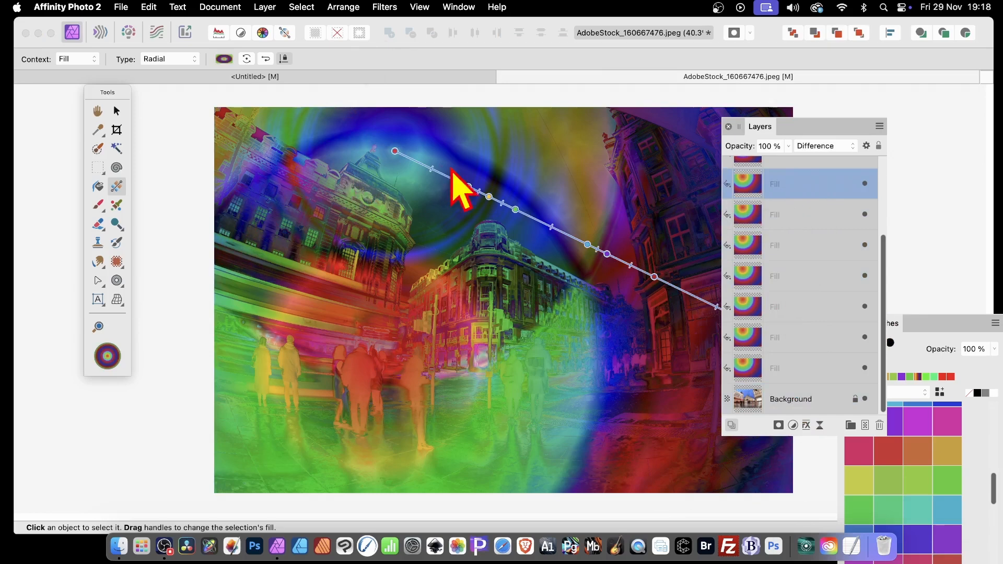
pyautogui.moveTo(403, 167); pyautogui.dragTo(373, 297)
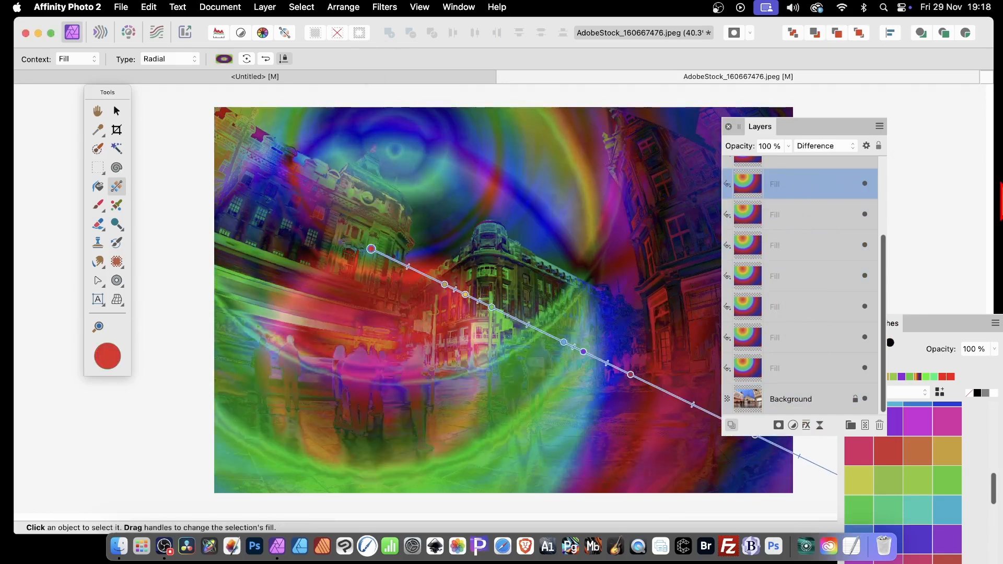
# Extend the selection to the fourth through seventh Fill layers above the Background and move their gradient centre onto the bus beside the left building
pyautogui.keyDown('shift'); pyautogui.click(807, 272); pyautogui.keyUp('shift')
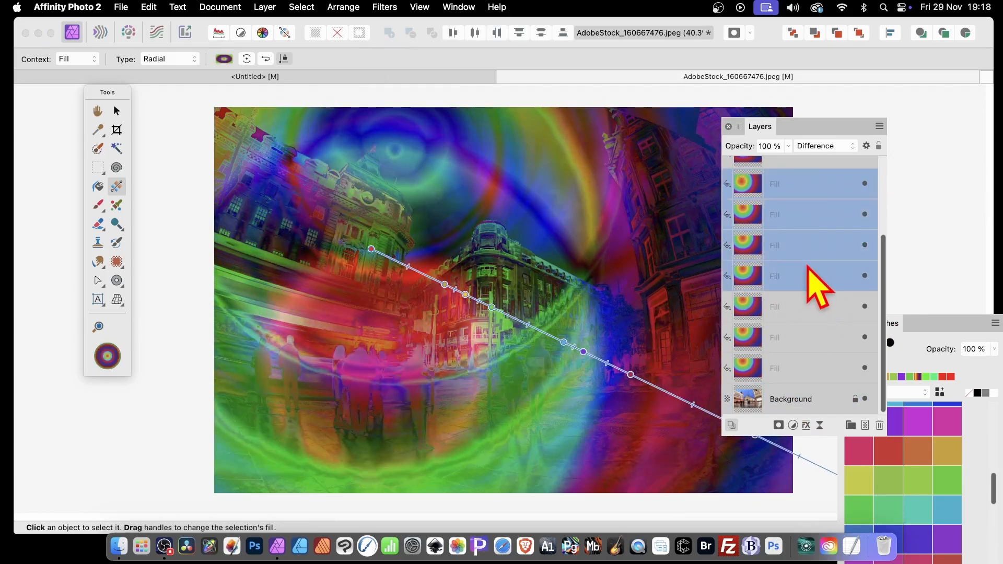
pyautogui.moveTo(375, 264); pyautogui.dragTo(313, 261)
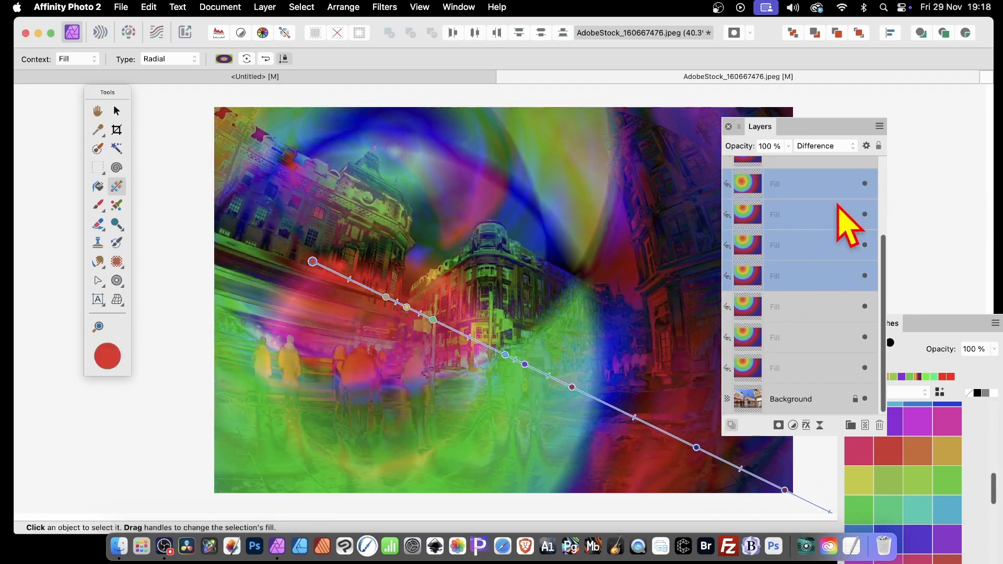
# Move the gradient centres of the third and second Fill layers above the Background onto the central corner building
pyautogui.click(782, 306)
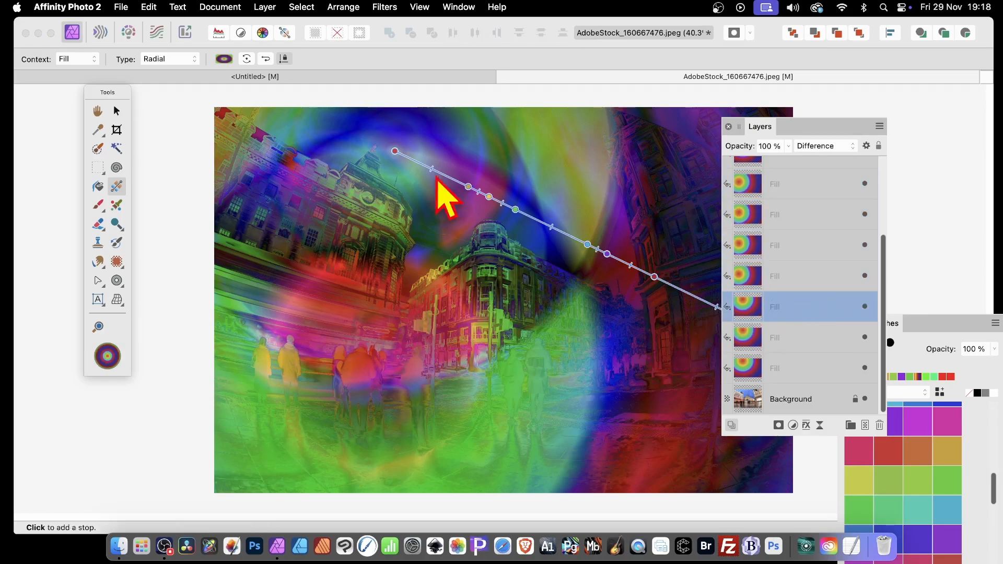
pyautogui.moveTo(398, 157); pyautogui.dragTo(562, 328)
pyautogui.click(824, 340)
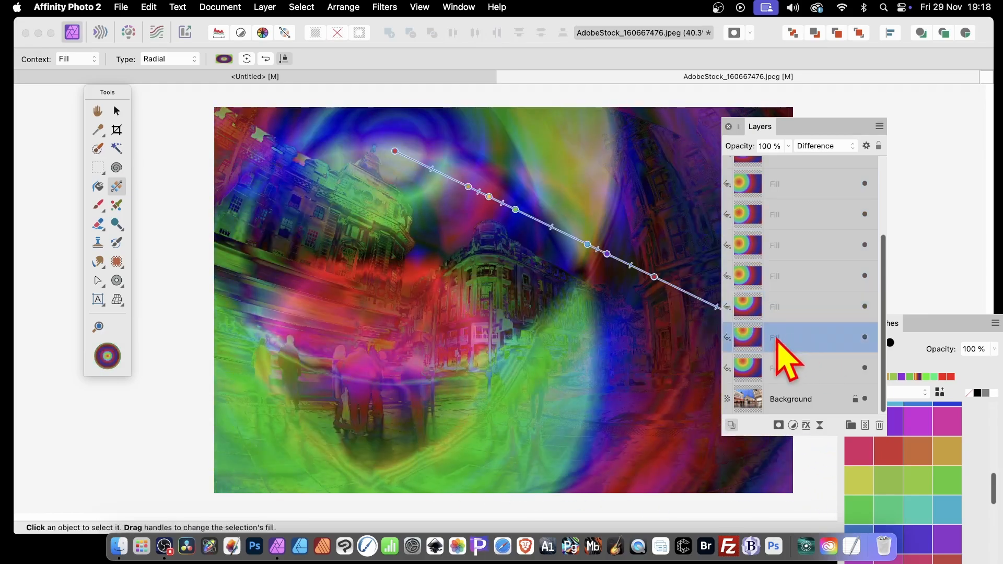
pyautogui.moveTo(398, 225); pyautogui.dragTo(504, 295)
# Change the sixth Fill layer above the Background to a Linear gradient that starts beside the central building's dome
pyautogui.click(757, 215)
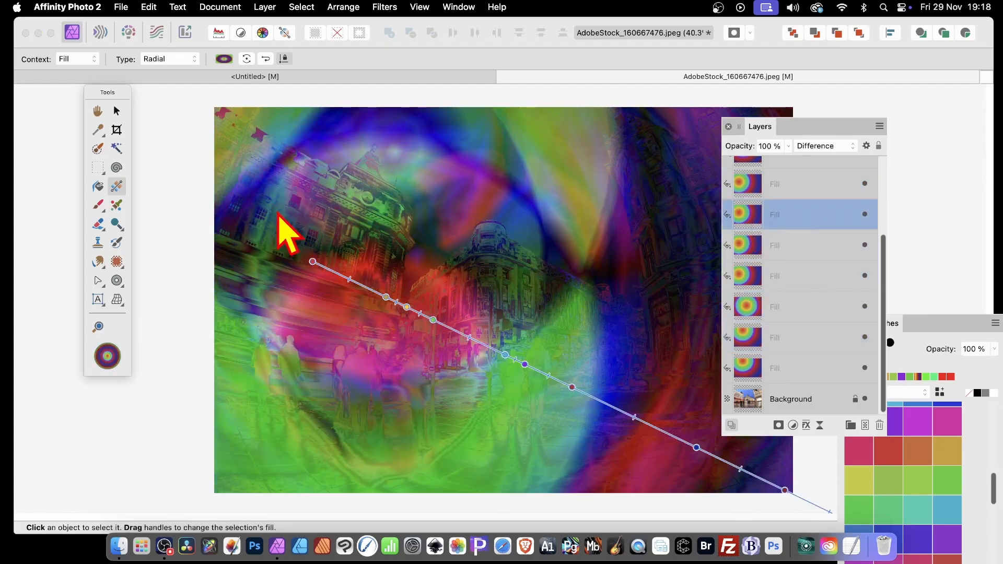
pyautogui.moveTo(317, 269); pyautogui.dragTo(475, 209)
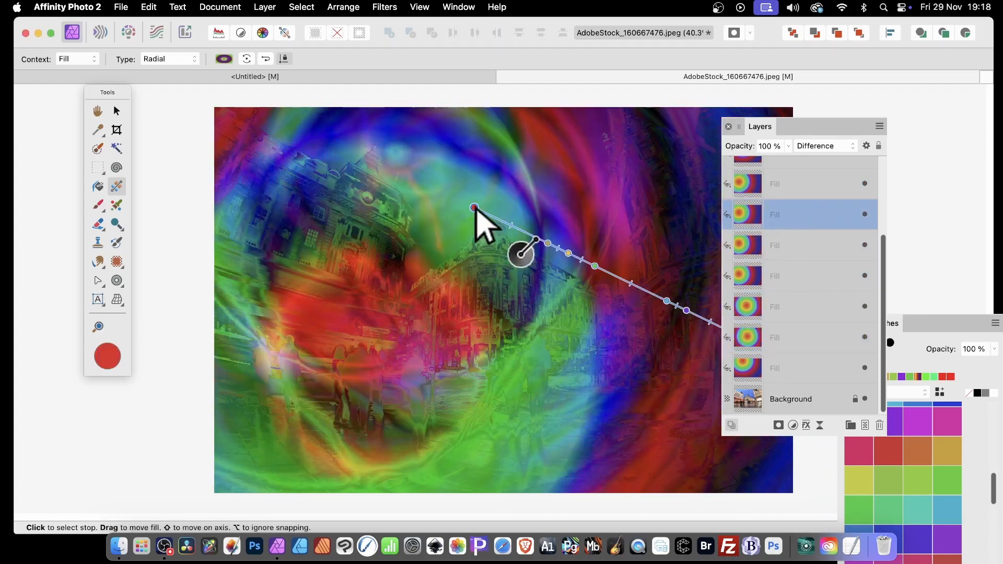
pyautogui.click(175, 59)
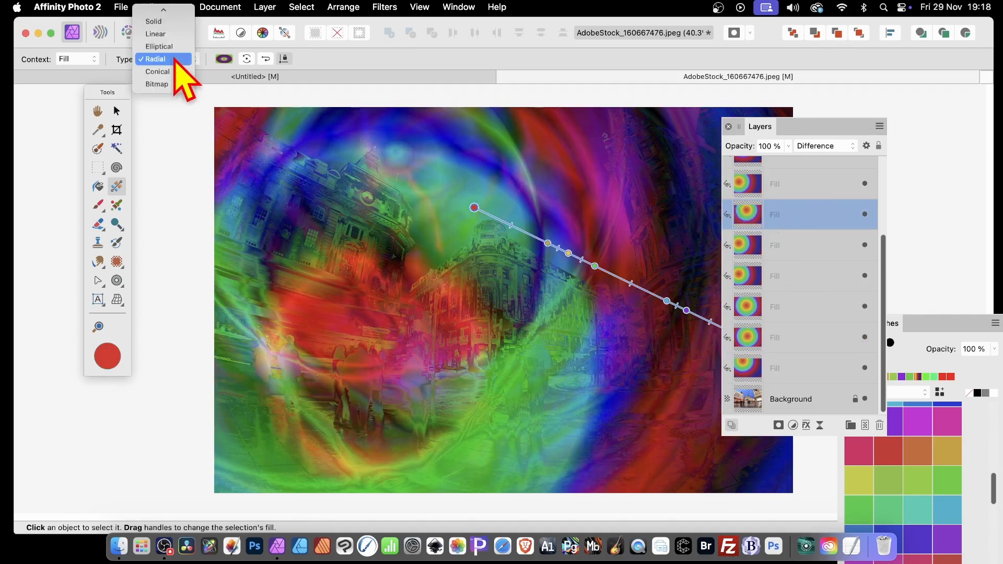
pyautogui.click(177, 34)
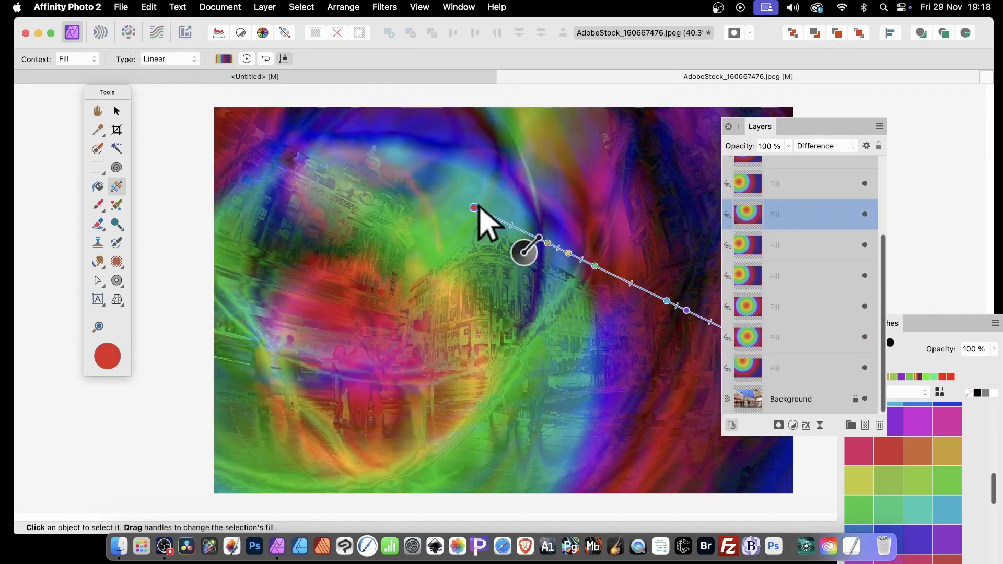
pyautogui.moveTo(477, 208); pyautogui.dragTo(461, 228)
# Delete the second and third Fill layers above the Background
pyautogui.click(797, 337)
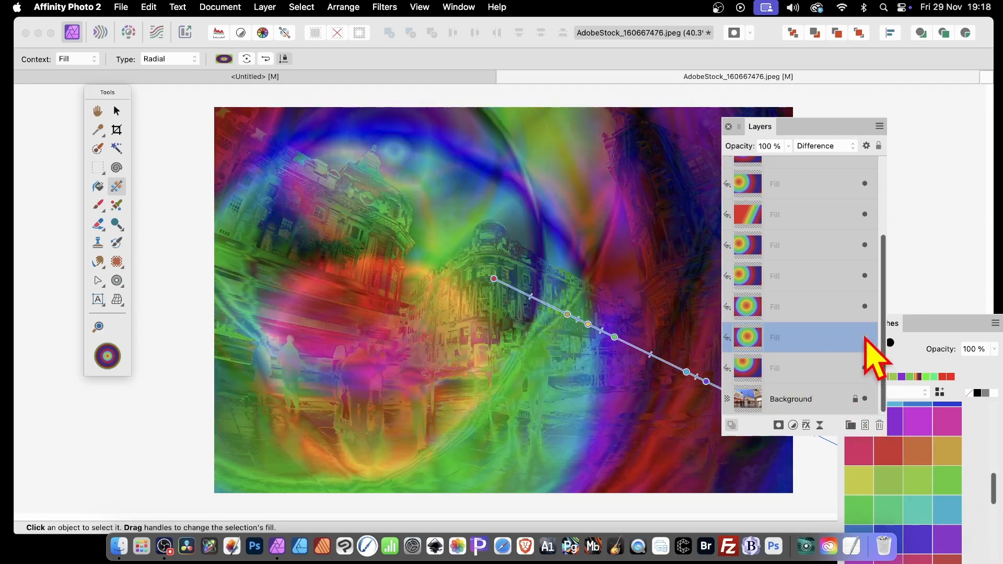
pyautogui.click(879, 425)
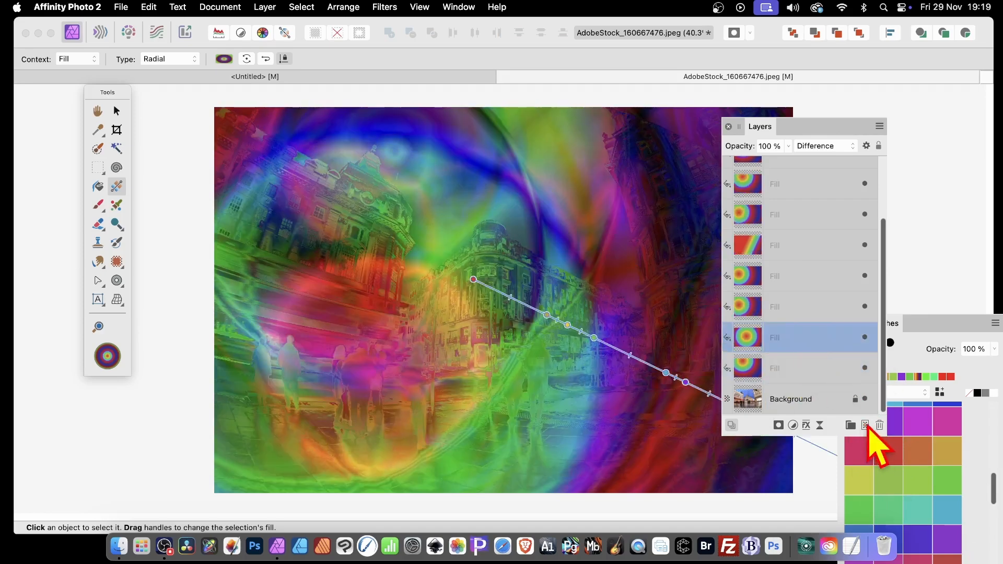
pyautogui.click(880, 425)
# Move the gradient centre of the Fill layer directly above the linear one to the upper left edge of the right building
pyautogui.click(766, 246)
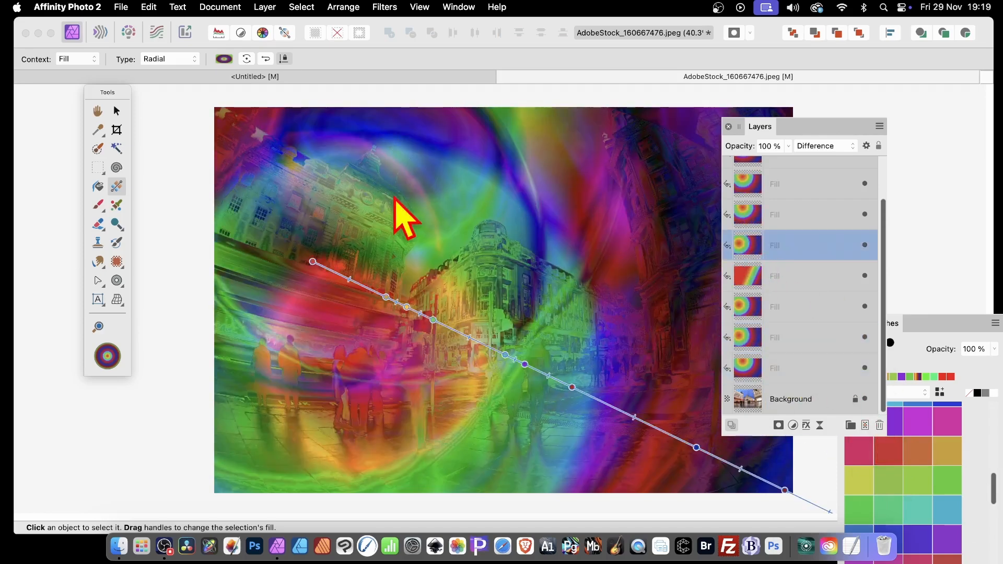
pyautogui.moveTo(312, 262); pyautogui.dragTo(595, 175)
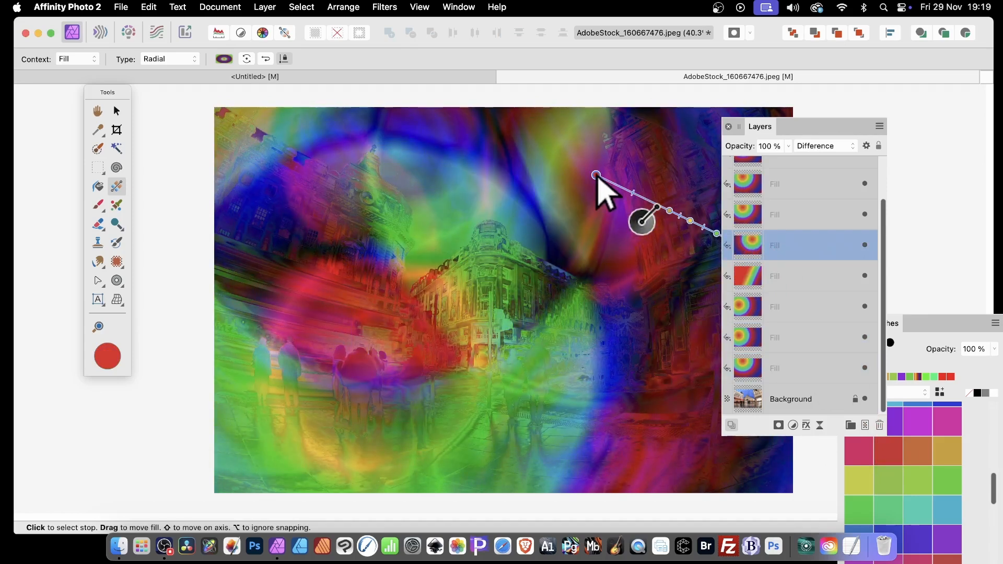
# Select all the Fill layers above the Background and rasterise them
pyautogui.scroll(2, 807, 206)
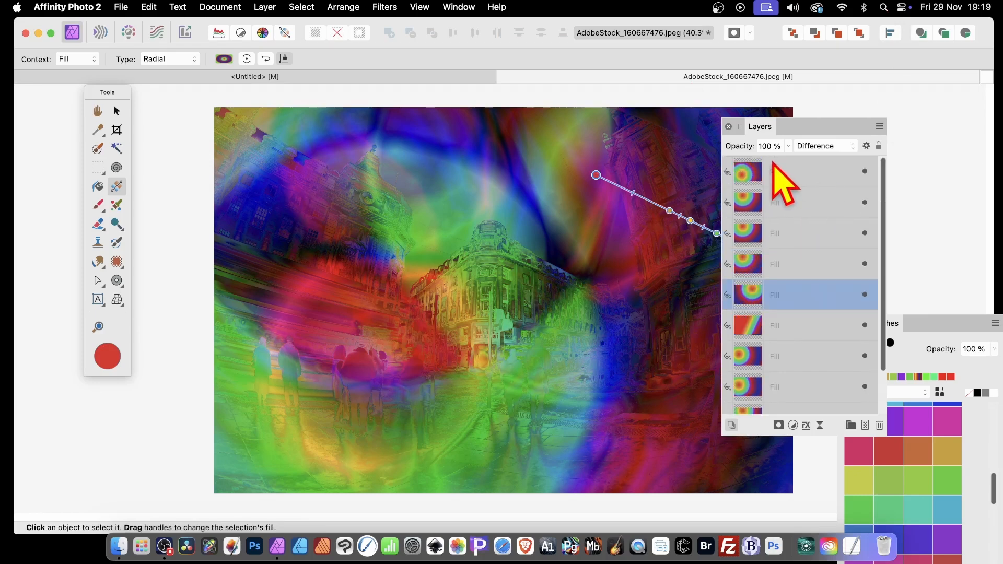
pyautogui.click(784, 172)
pyautogui.scroll(-2, 792, 334)
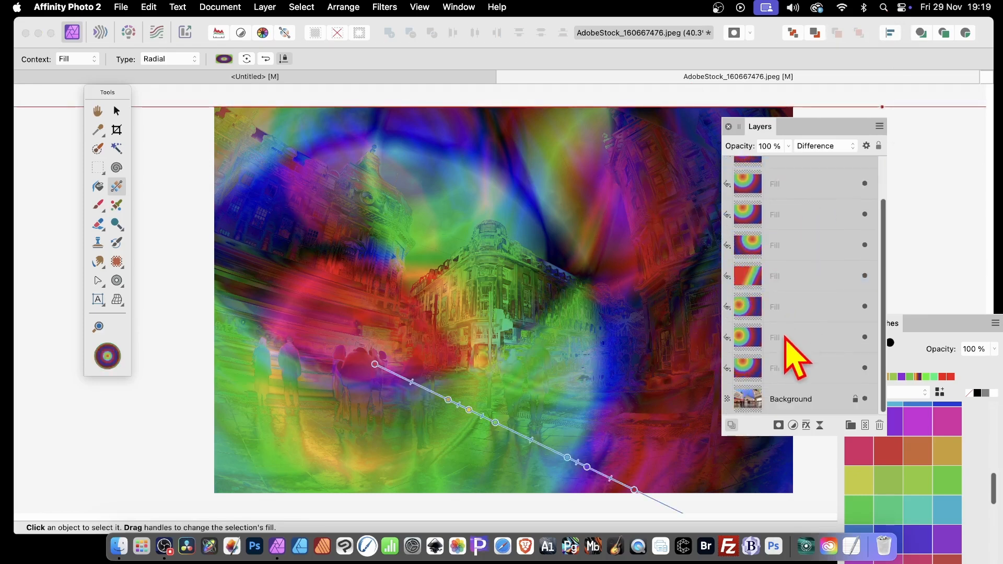
pyautogui.keyDown('shift'); pyautogui.click(788, 366); pyautogui.keyUp('shift')
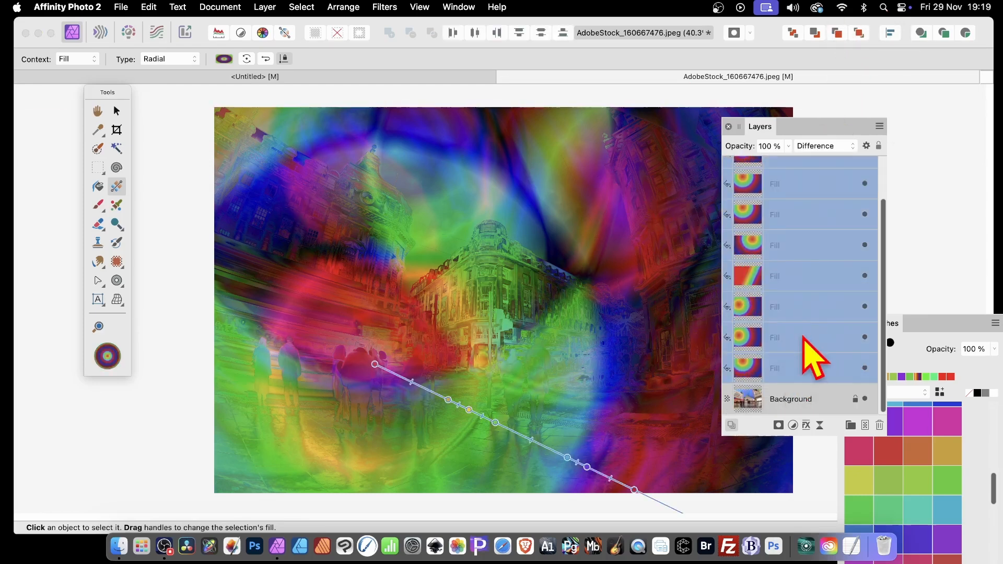
pyautogui.rightClick(787, 179)
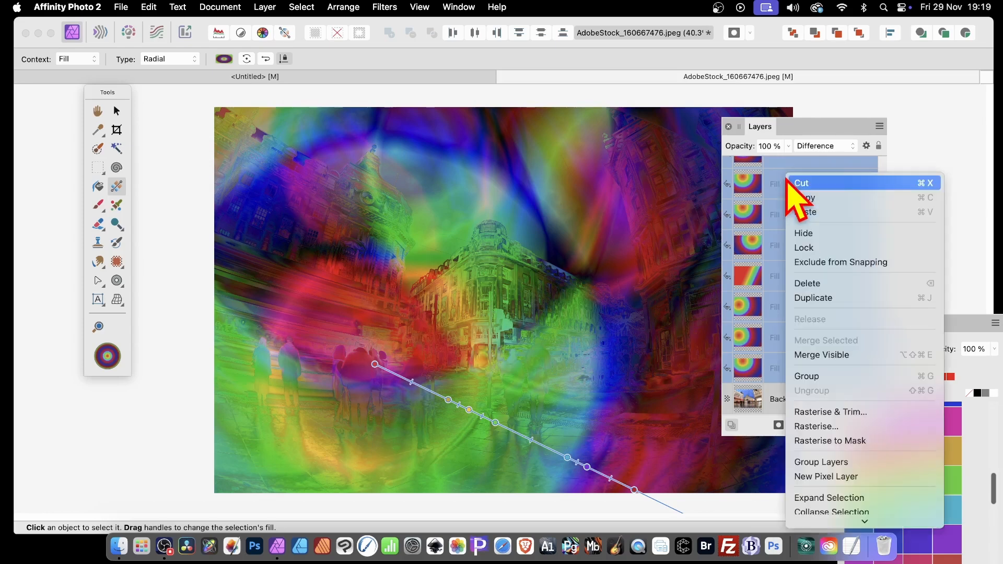
pyautogui.click(826, 427)
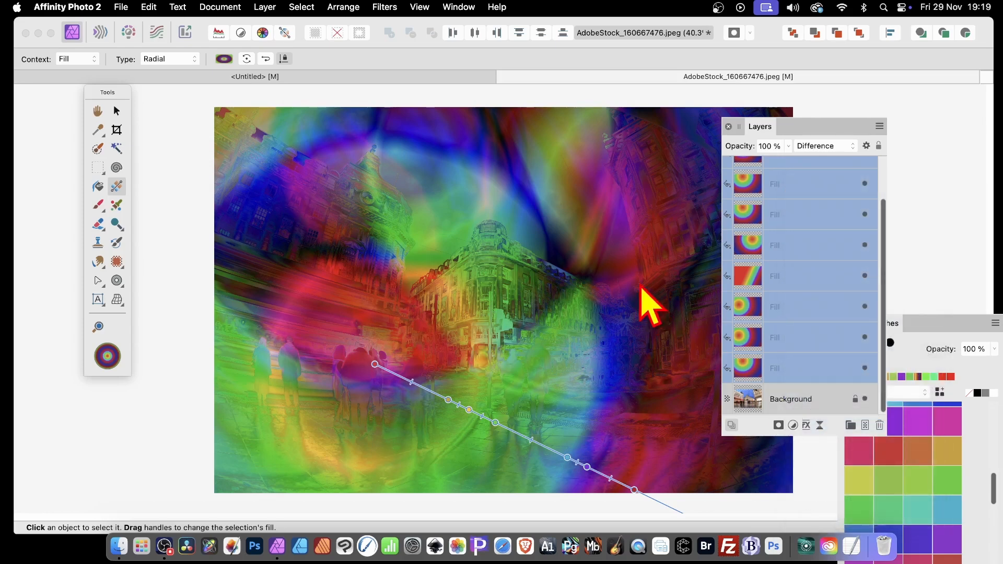
# Try combining all the rasterised Pixel layers with Merge Selected, and undo the merge
pyautogui.scroll(3, 856, 218)
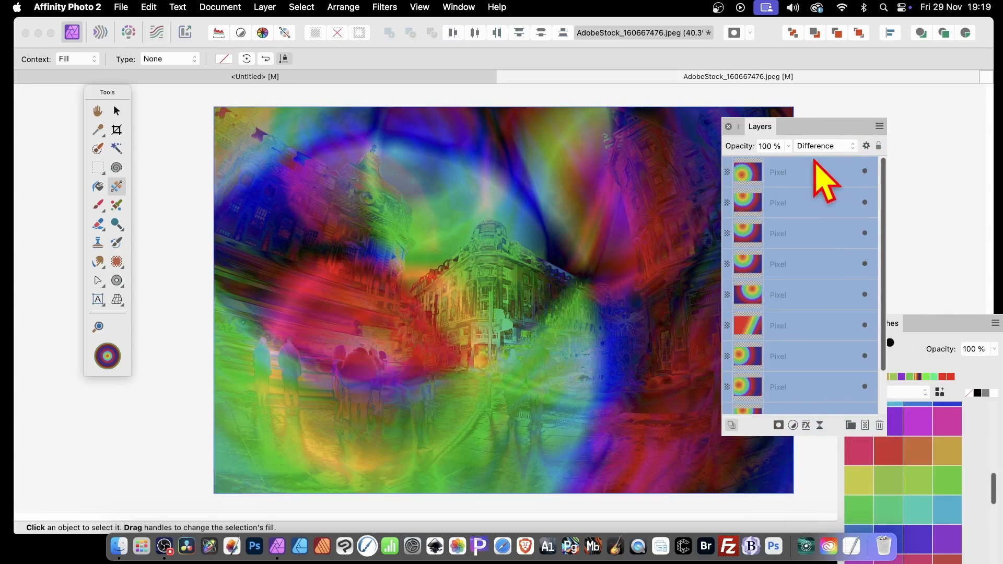
pyautogui.click(264, 7)
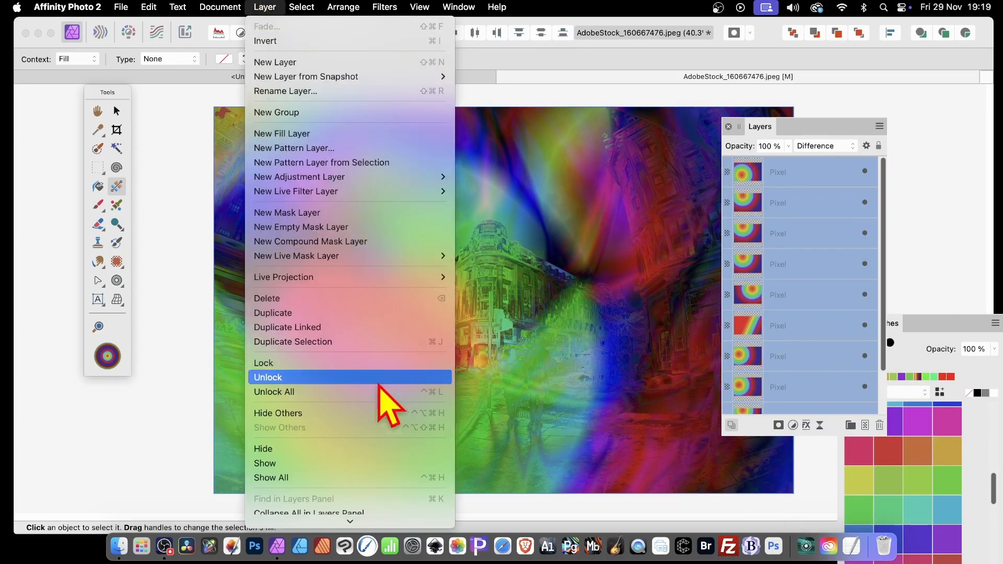
pyautogui.scroll(-5, 366, 434)
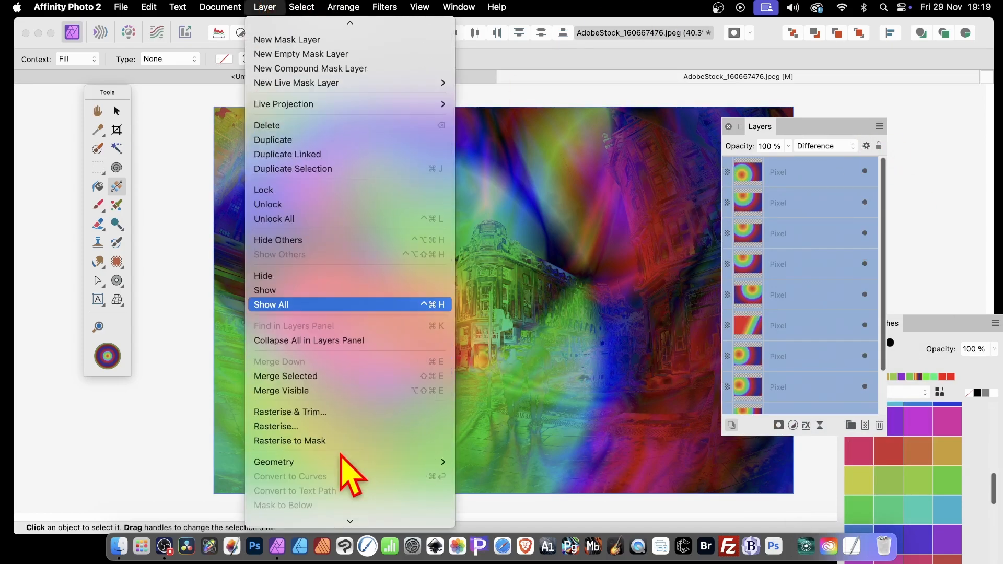
pyautogui.click(313, 385)
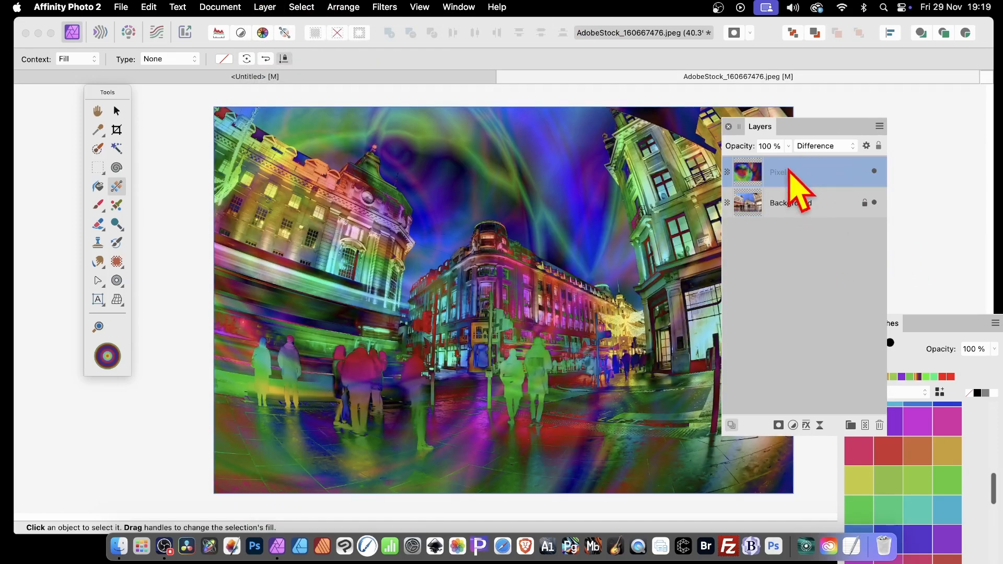
pyautogui.press('super+z')
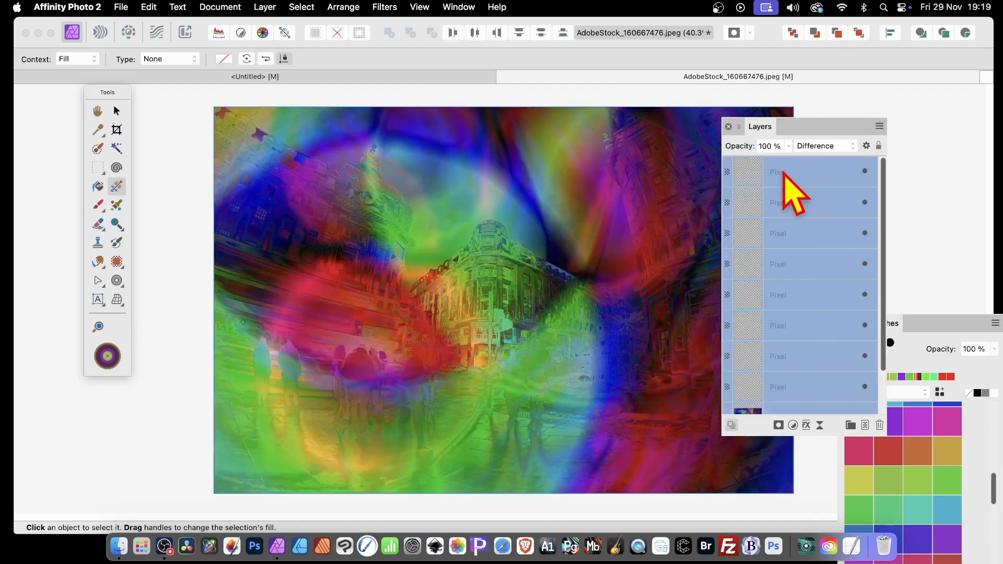
# Try merging the top Pixel layer down into the layer below it three times in a row
pyautogui.click(795, 171)
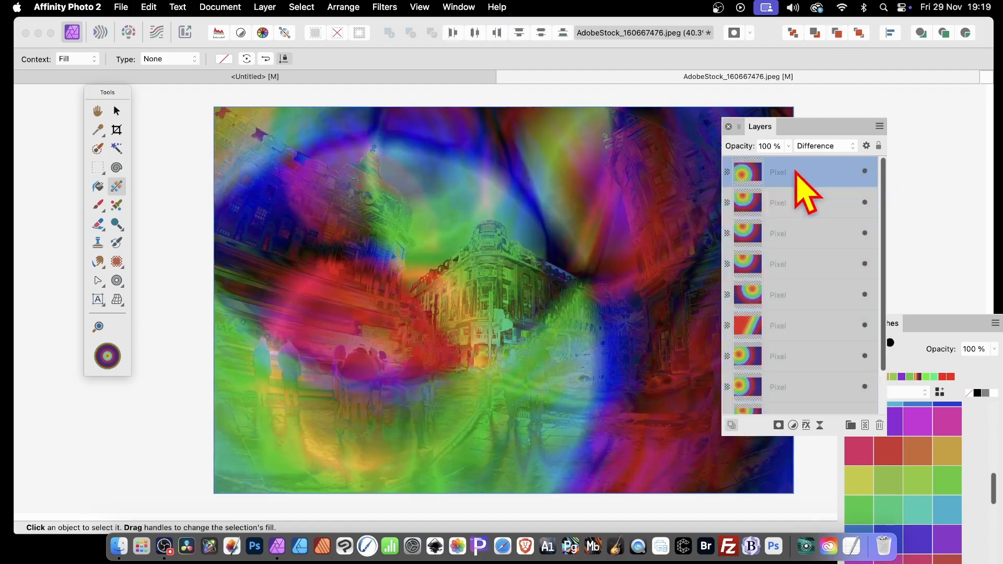
pyautogui.rightClick(804, 169)
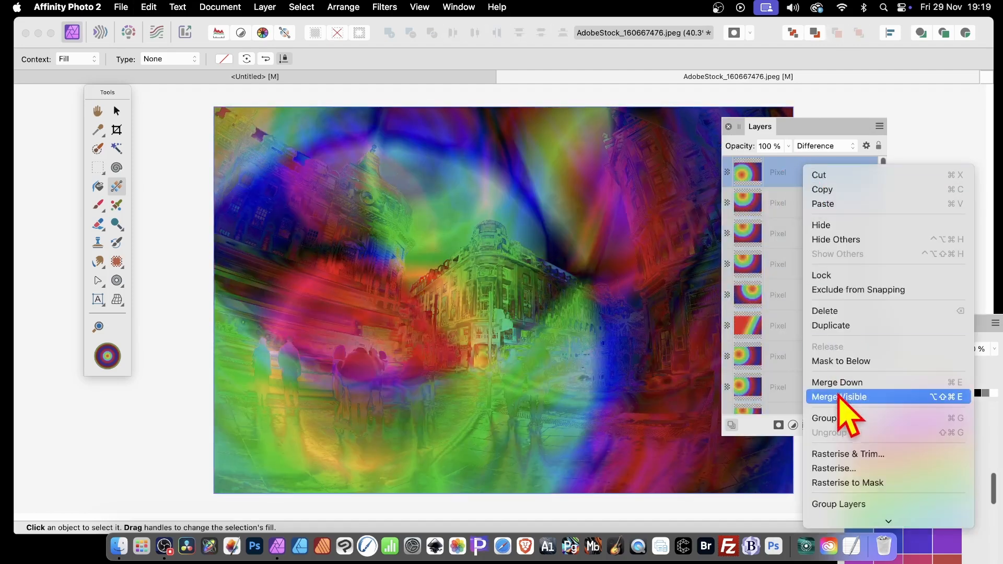
pyautogui.click(851, 367)
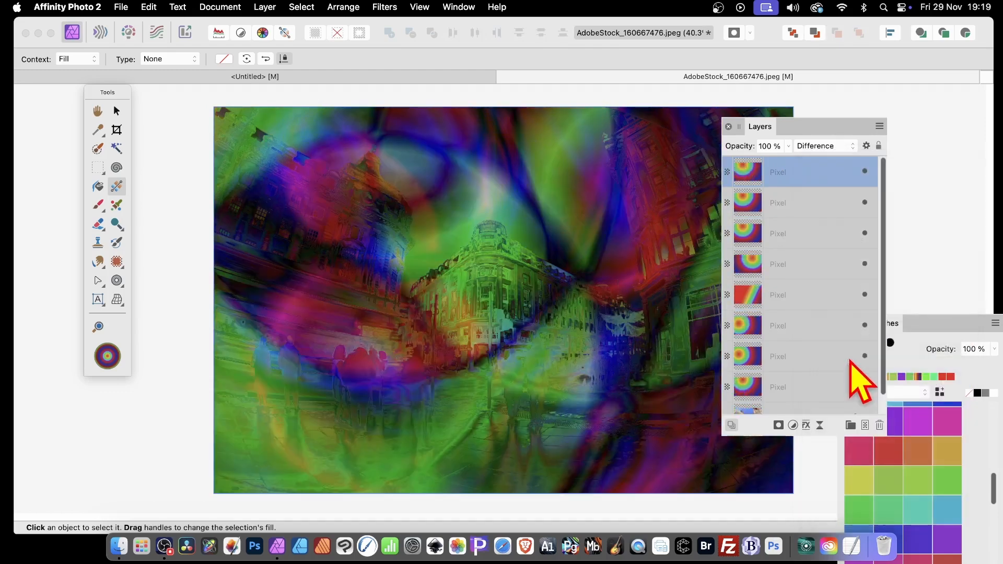
pyautogui.rightClick(802, 175)
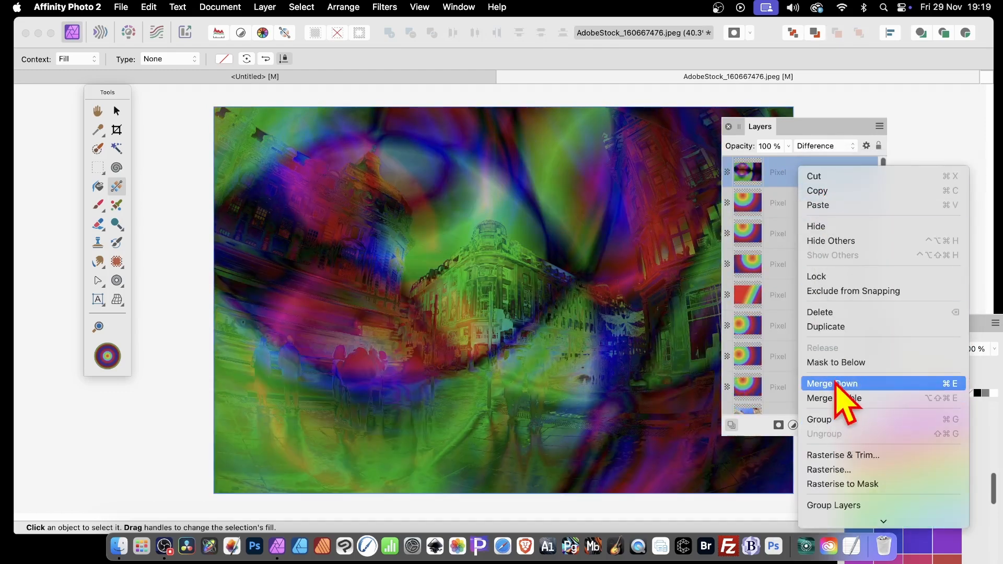
pyautogui.click(836, 384)
pyautogui.rightClick(790, 172)
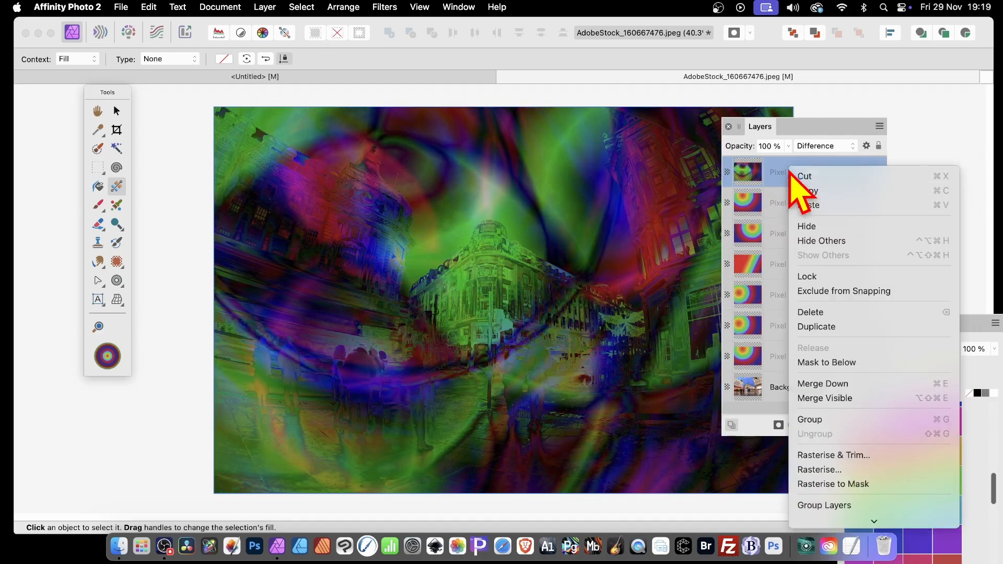
pyautogui.click(836, 384)
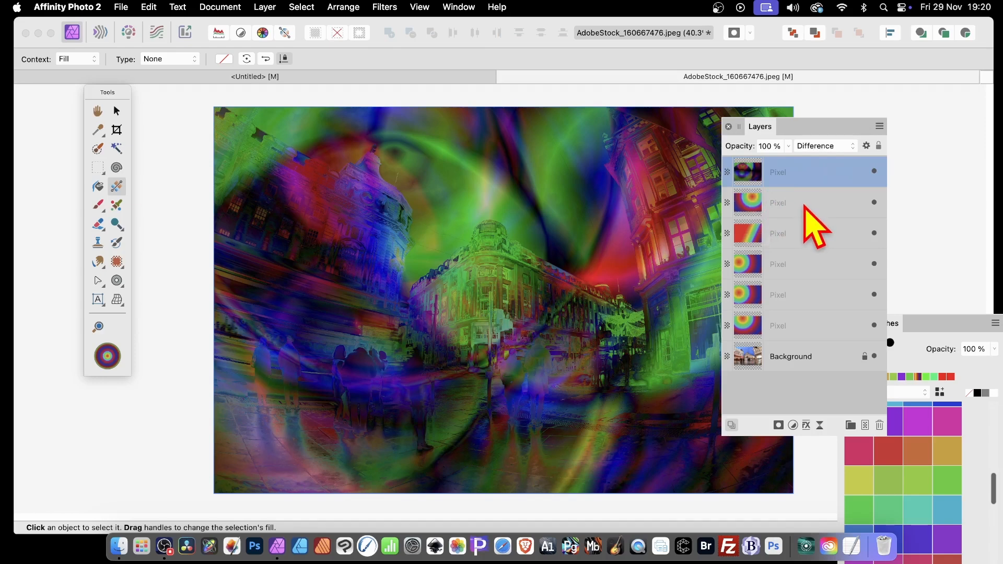
# Undo the three Merge Down operations on the Pixel layers
pyautogui.press('super+j')
pyautogui.press('super+j')
pyautogui.press('super+j')
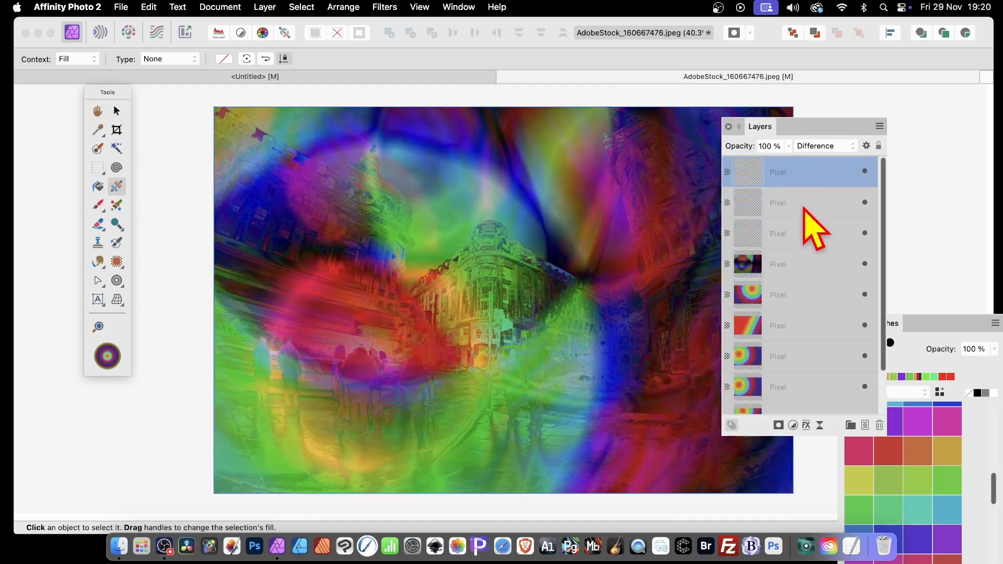
# Select all the Pixel layers above the Background and combine them into one layer with Merge Selected
pyautogui.press('alt+super+a')
pyautogui.scroll(-2, 807, 209)
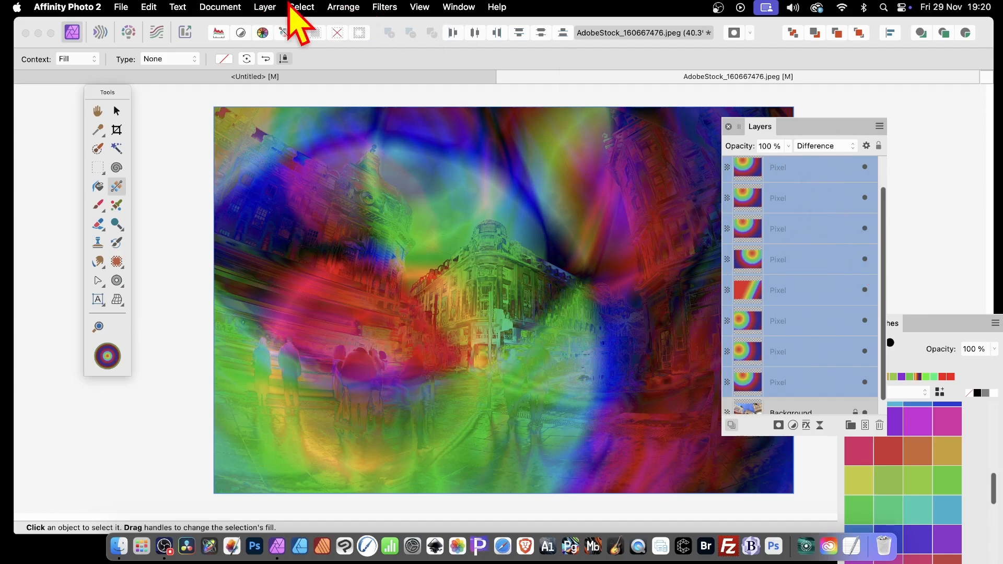
pyautogui.click(265, 7)
pyautogui.moveTo(330, 522)
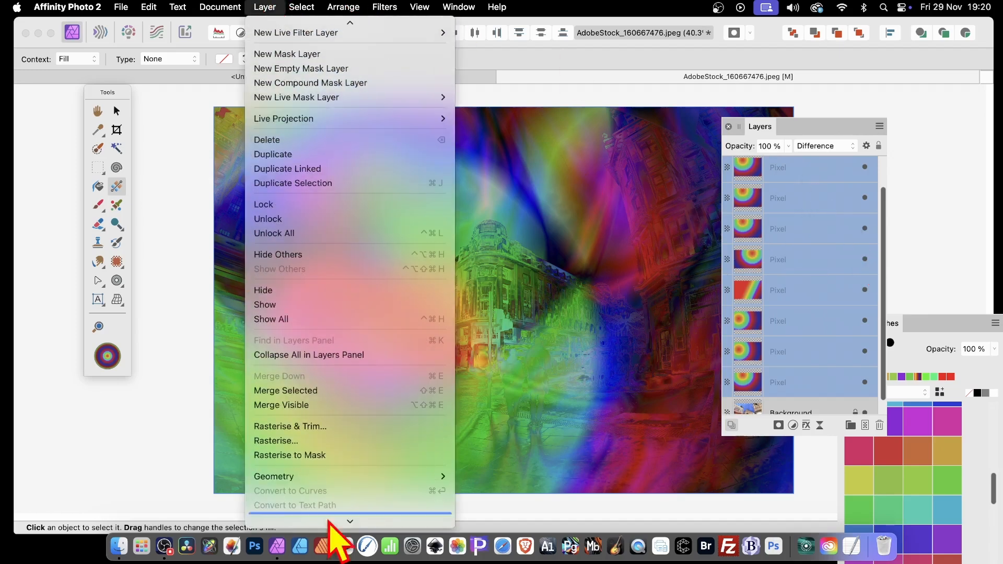
pyautogui.click(341, 392)
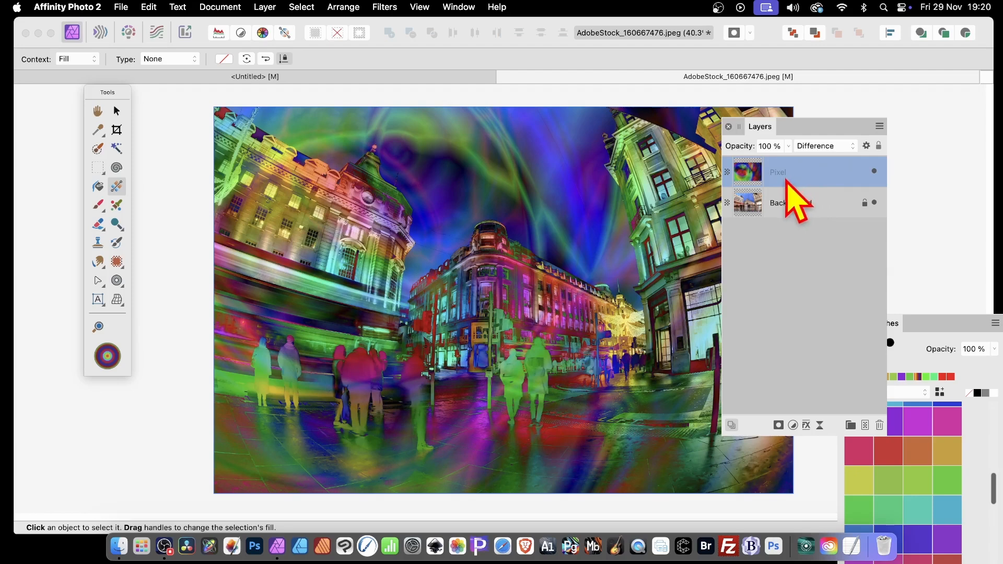
# Unlock the Background photo layer and move it above the merged Pixel layer
pyautogui.click(755, 207)
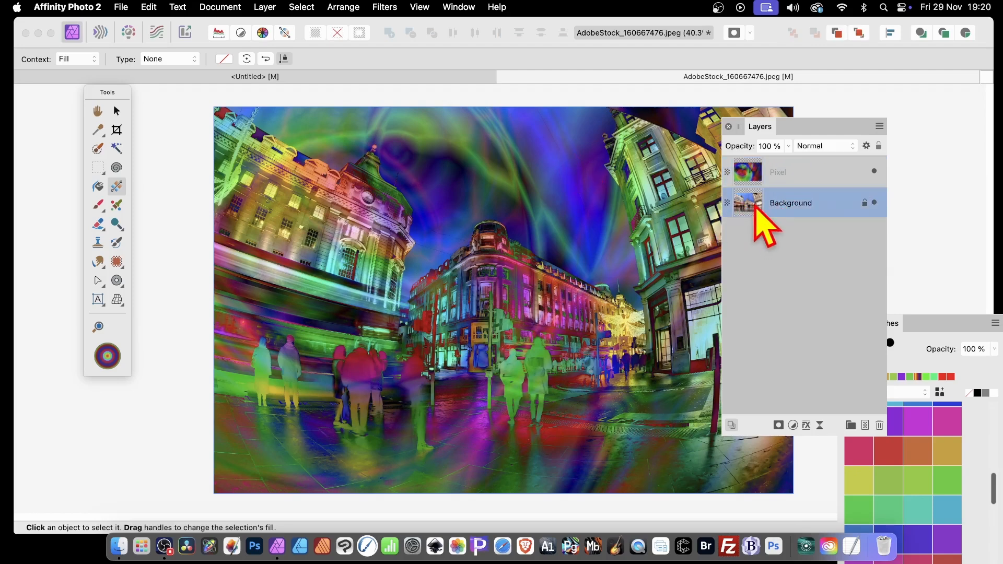
pyautogui.moveTo(746, 200); pyautogui.dragTo(751, 159)
pyautogui.moveTo(751, 151); pyautogui.dragTo(746, 223)
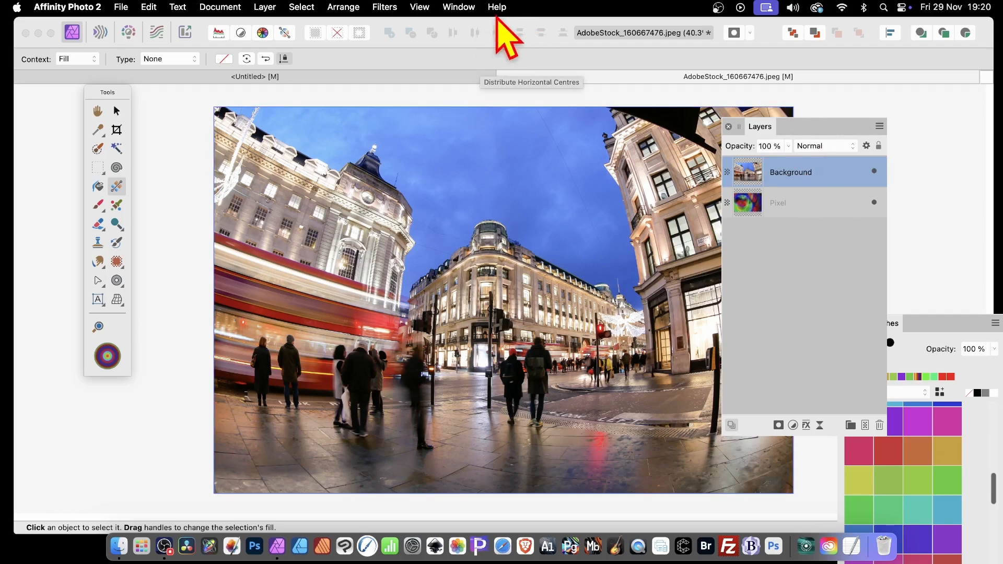
# Apply the Displace filter to the Background photo, using the layers beneath as the map and a strength of 179 px
pyautogui.click(389, 7)
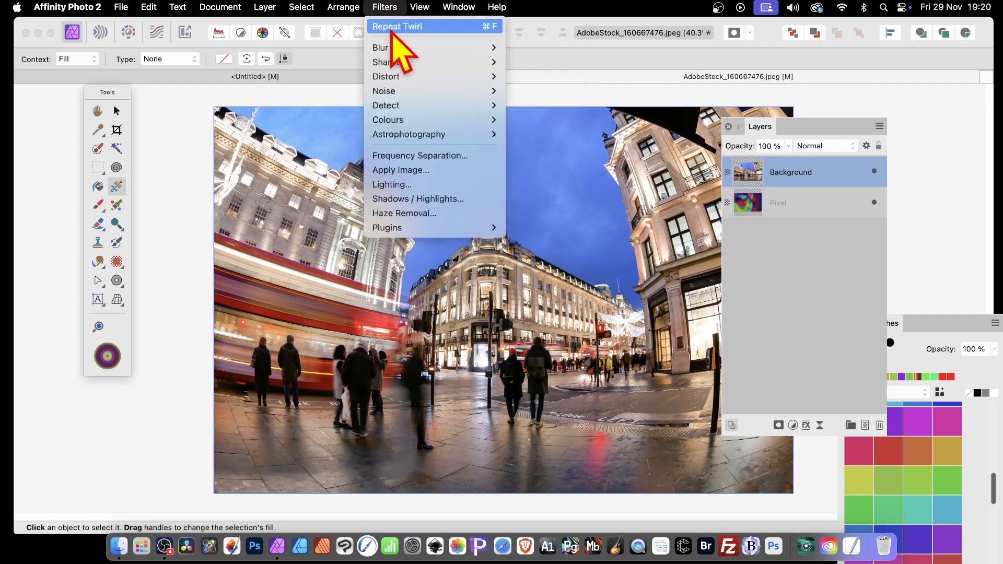
pyautogui.moveTo(392, 78)
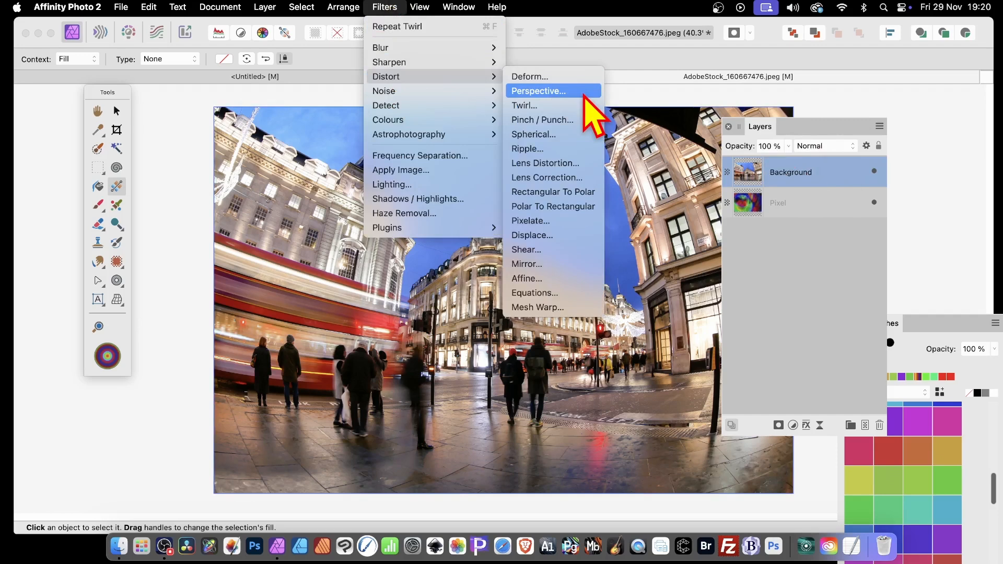
pyautogui.click(549, 235)
pyautogui.moveTo(871, 366); pyautogui.dragTo(723, 244)
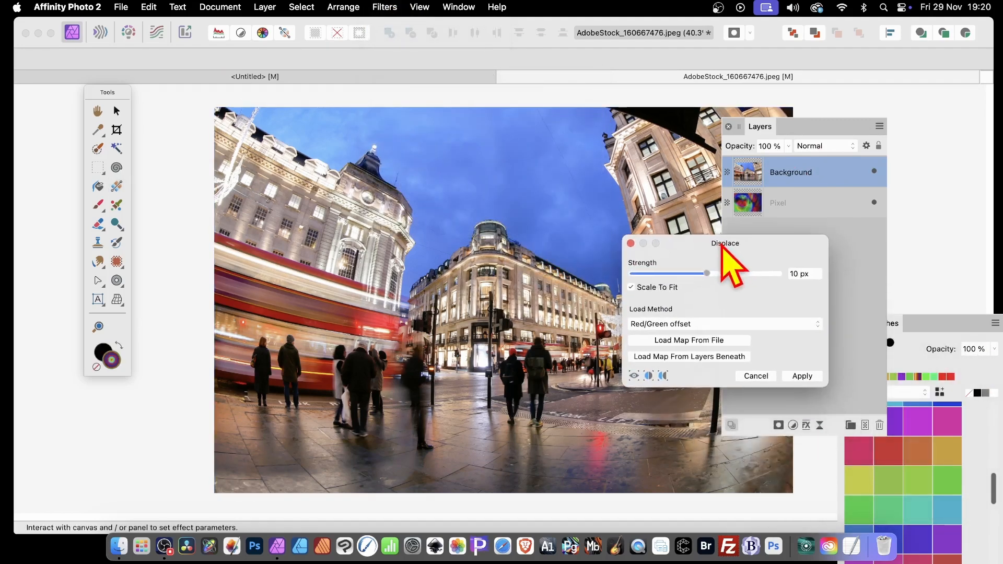
pyautogui.click(694, 357)
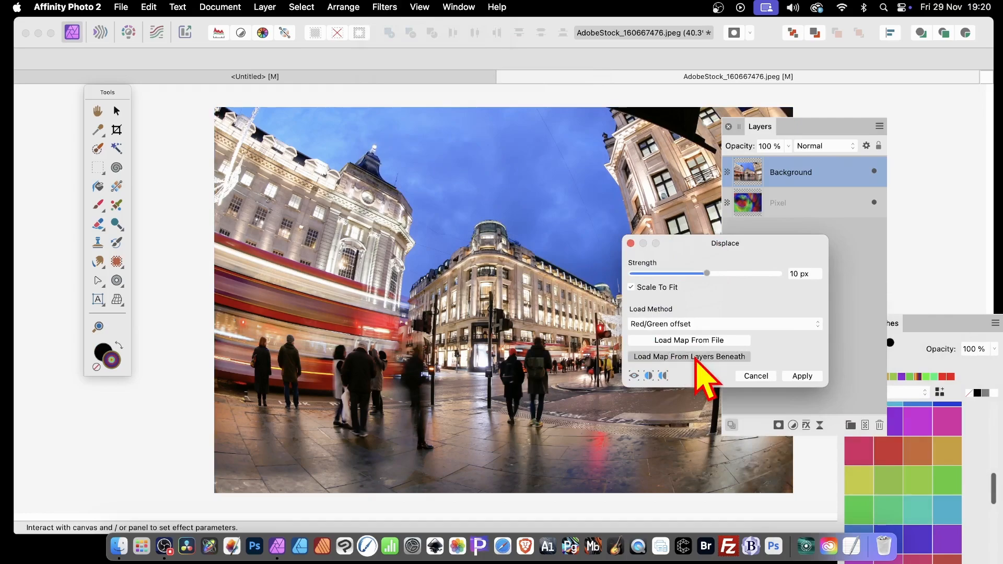
pyautogui.moveTo(706, 273); pyautogui.dragTo(731, 274)
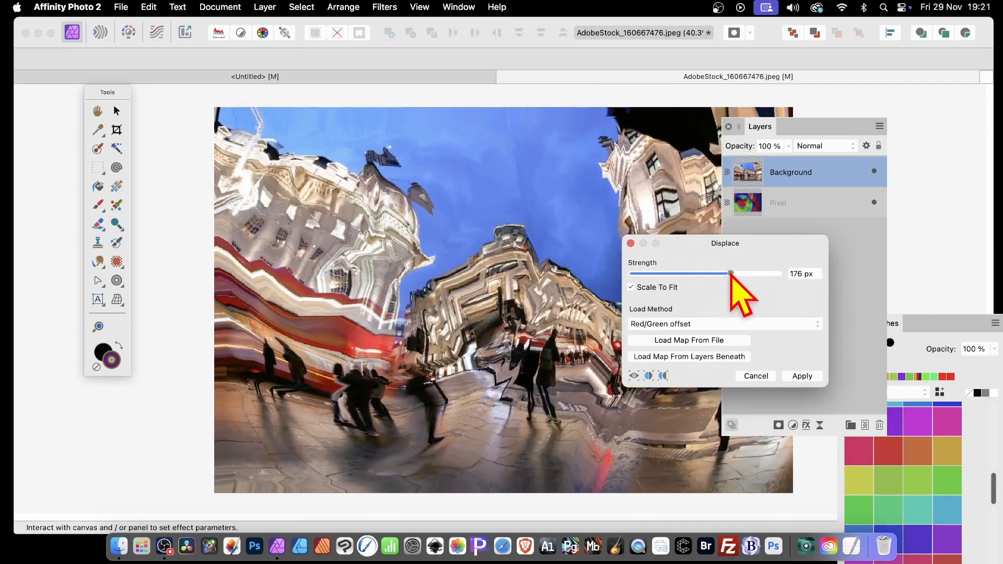
pyautogui.click(802, 376)
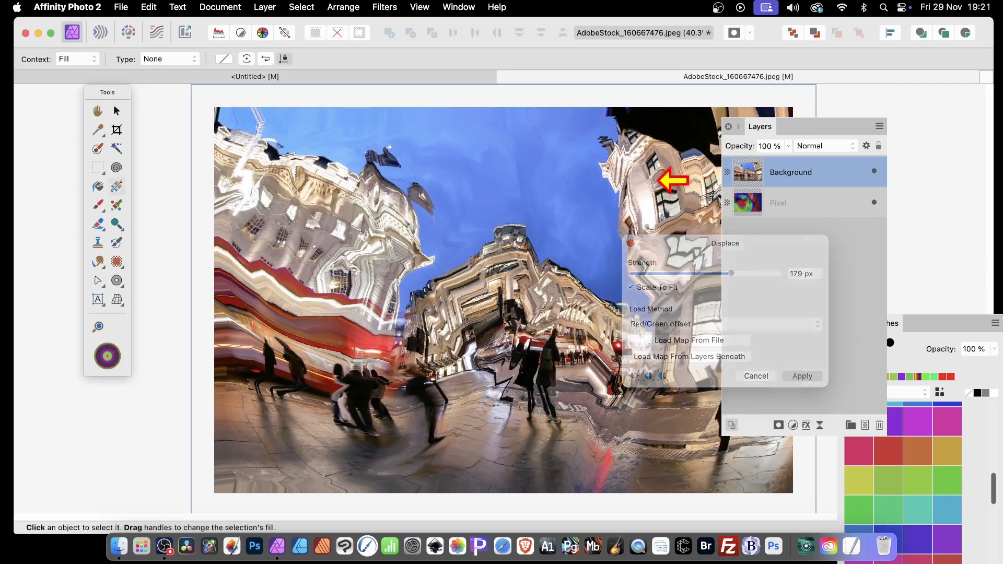
# Undo the displacement, the layer reordering, the merge and the rasterising to restore the editable Fill layers above the Background
pyautogui.press('super+z')
pyautogui.press('super+z')
pyautogui.press('super+z')
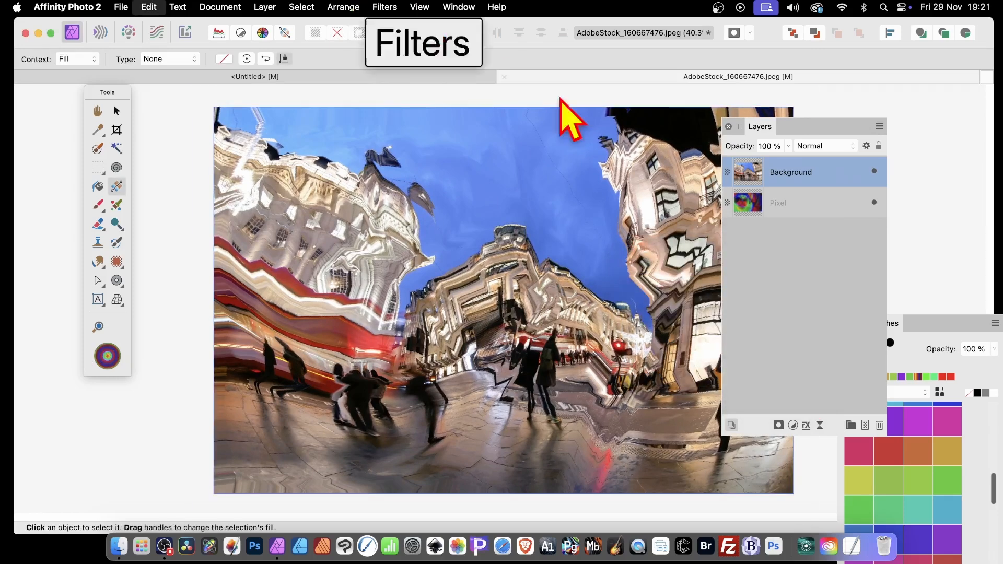
pyautogui.press('super+z')
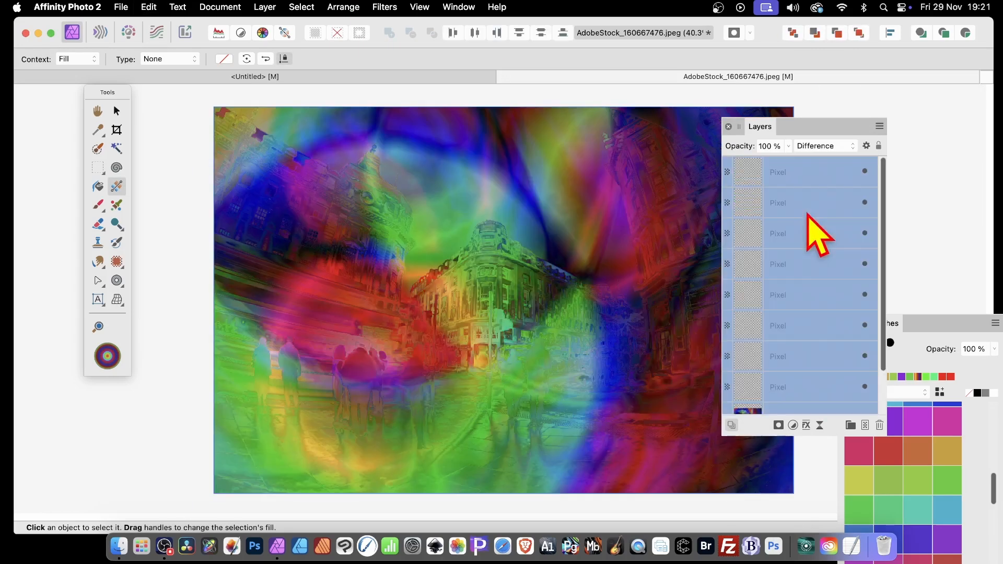
pyautogui.scroll(-2, 808, 366)
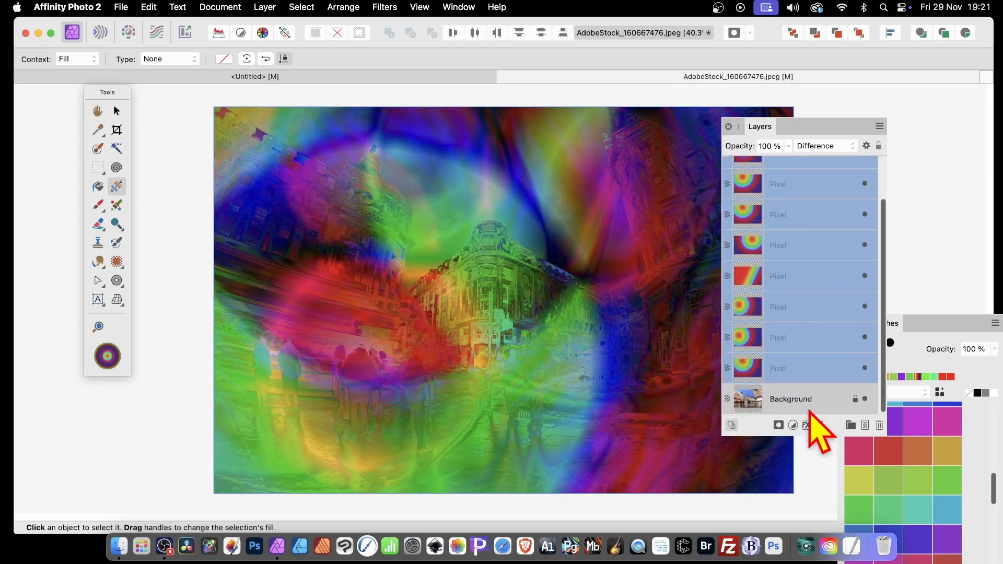
pyautogui.click(811, 402)
pyautogui.moveTo(759, 395); pyautogui.dragTo(790, 388)
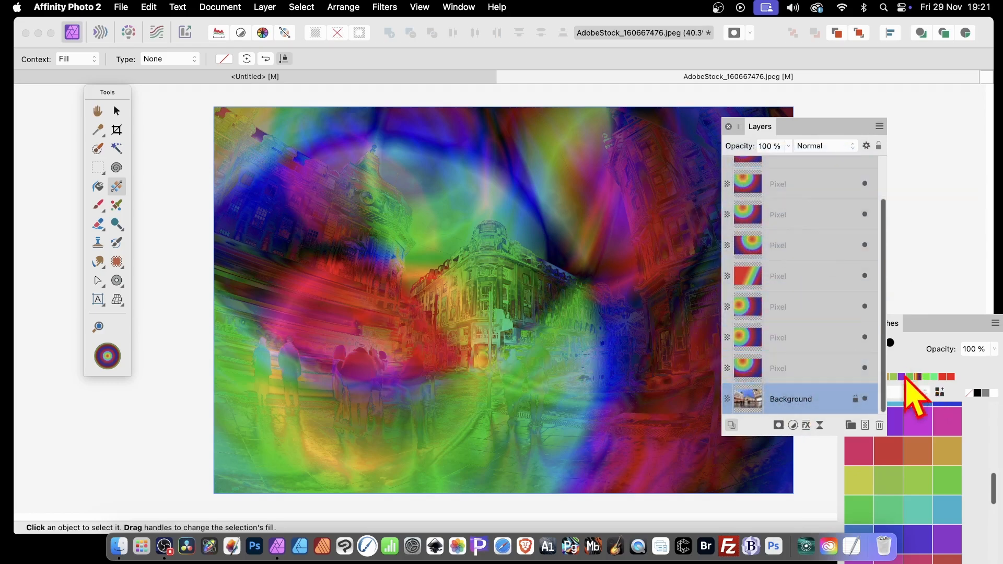
pyautogui.press('alt+super+a')
pyautogui.press('super+z')
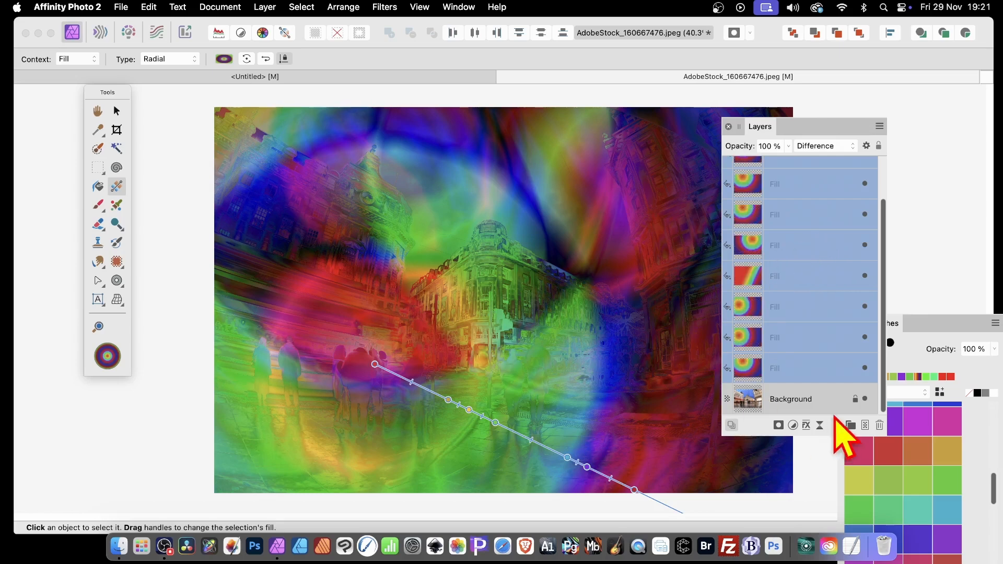
# Move the Background photo above all Fill layers and apply Displace with the layers beneath as the map, strength 321.3 px
pyautogui.moveTo(775, 398); pyautogui.dragTo(794, 178)
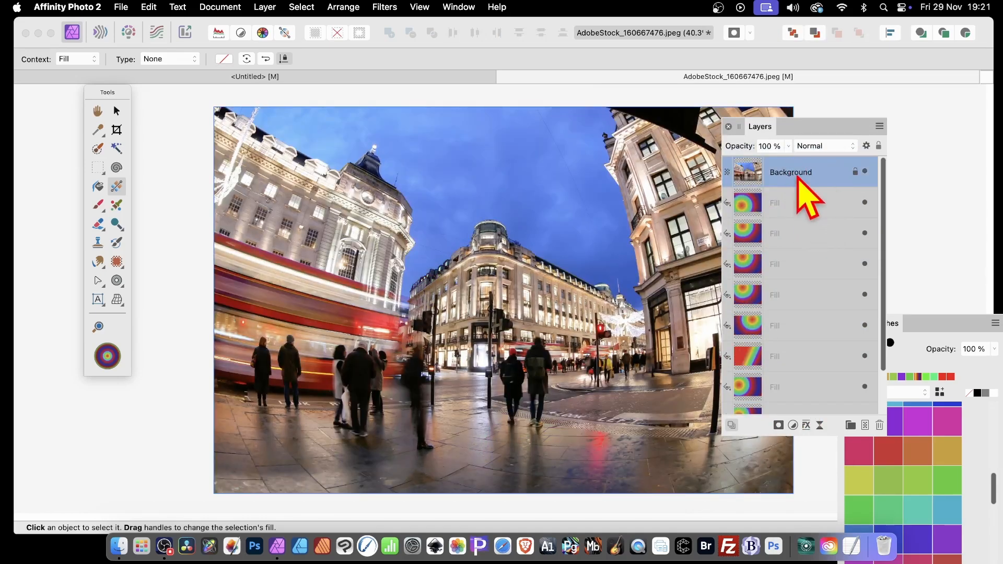
pyautogui.click(381, 7)
pyautogui.moveTo(394, 77)
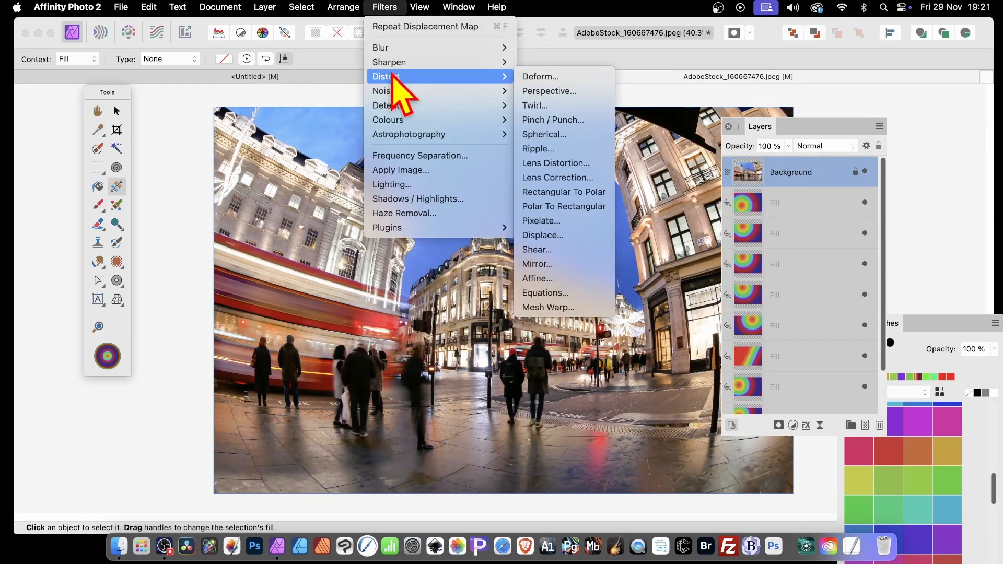
pyautogui.click(563, 242)
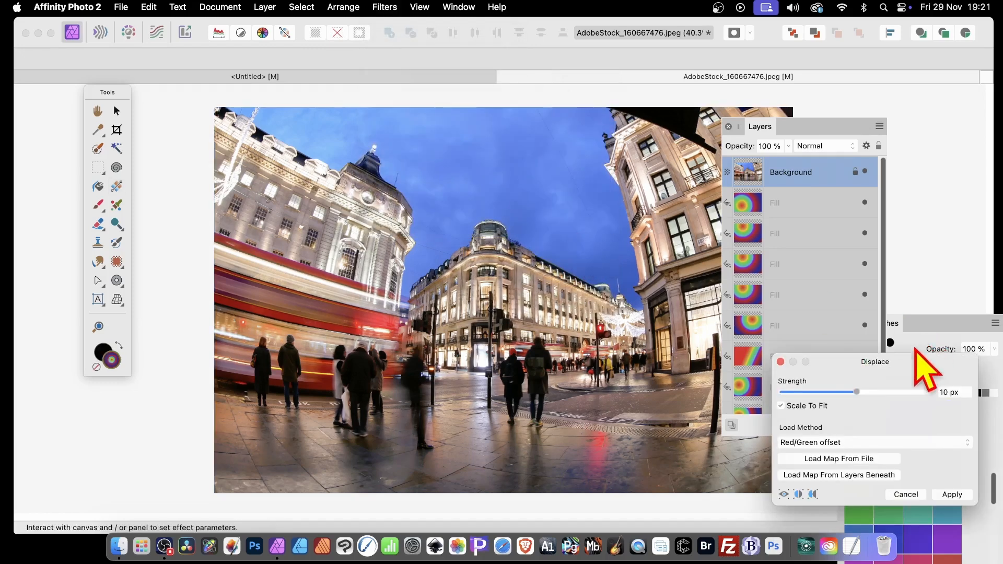
pyautogui.moveTo(856, 392); pyautogui.dragTo(902, 392)
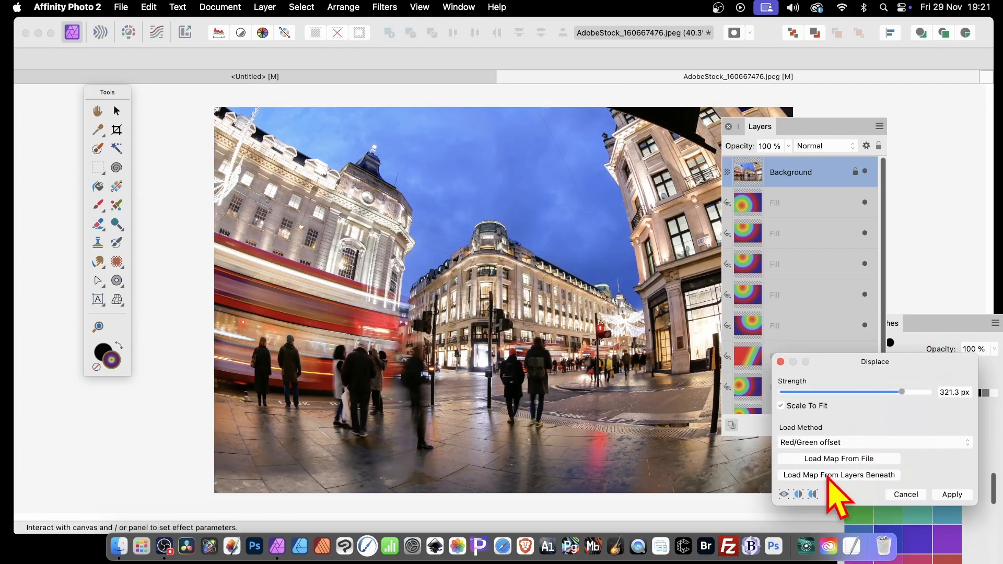
pyautogui.click(835, 477)
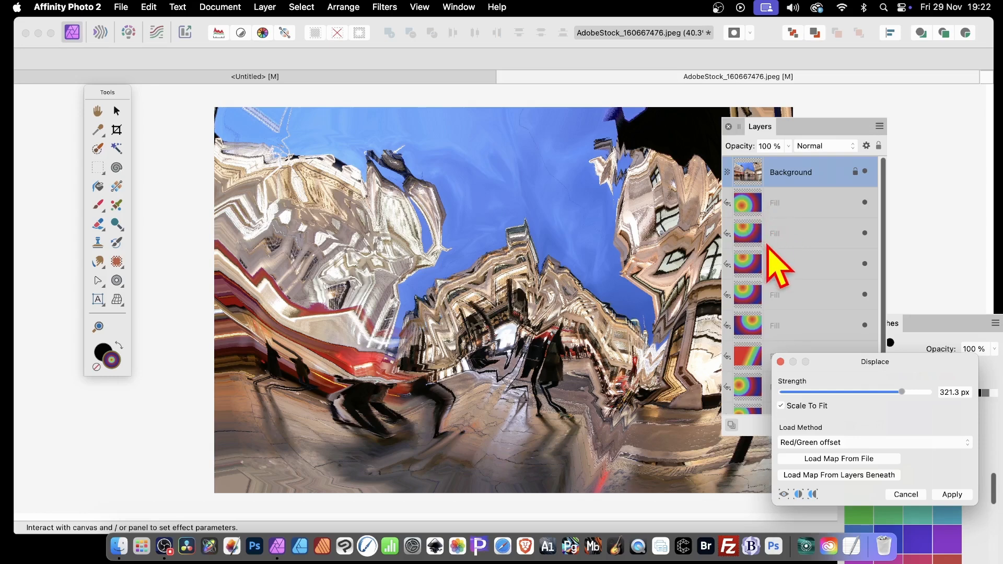
pyautogui.click(952, 495)
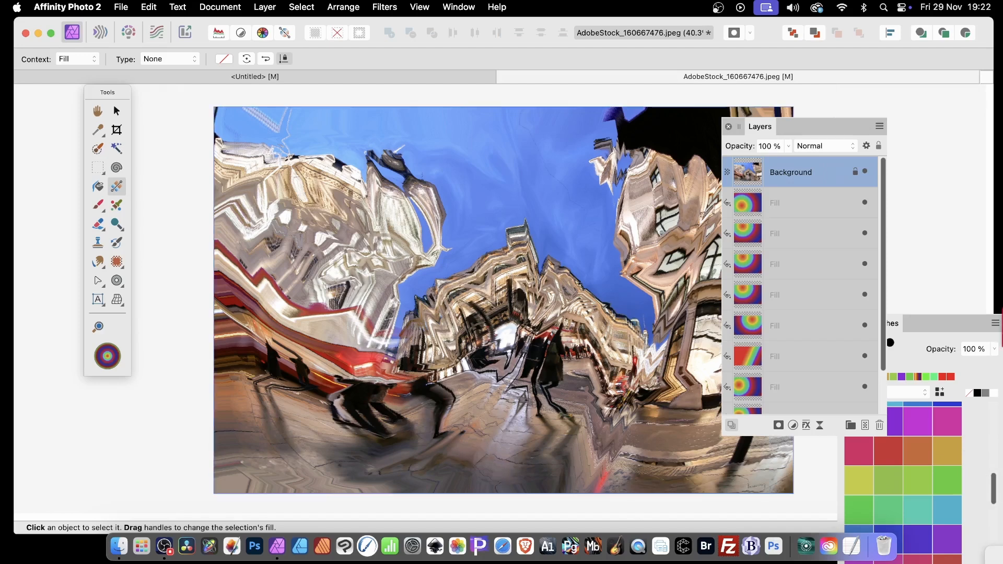
# Reposition the gradients on the first, fourth and fifth radial Fill layers and on the linear Fill layer below the Background
pyautogui.click(785, 203)
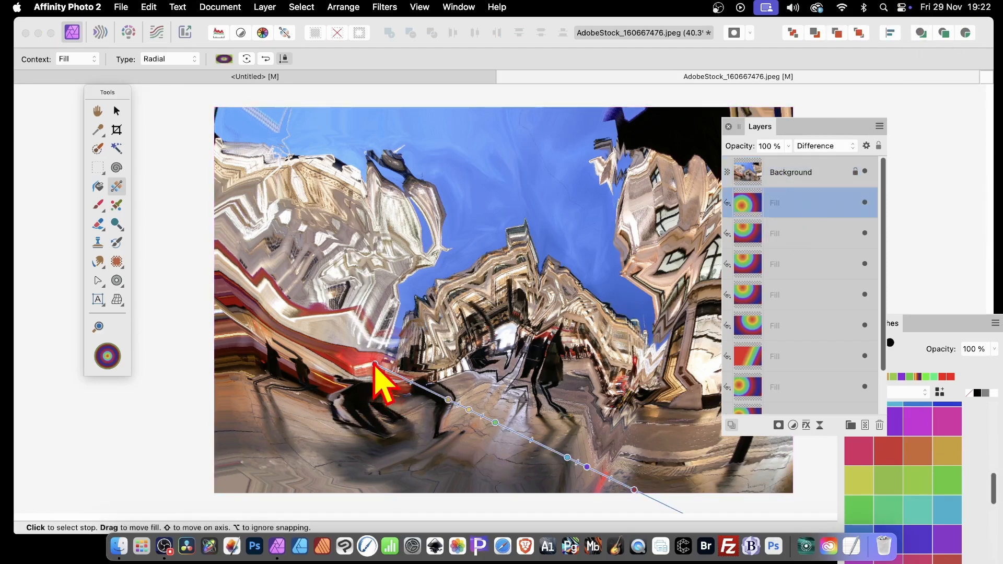
pyautogui.moveTo(375, 364); pyautogui.dragTo(523, 158)
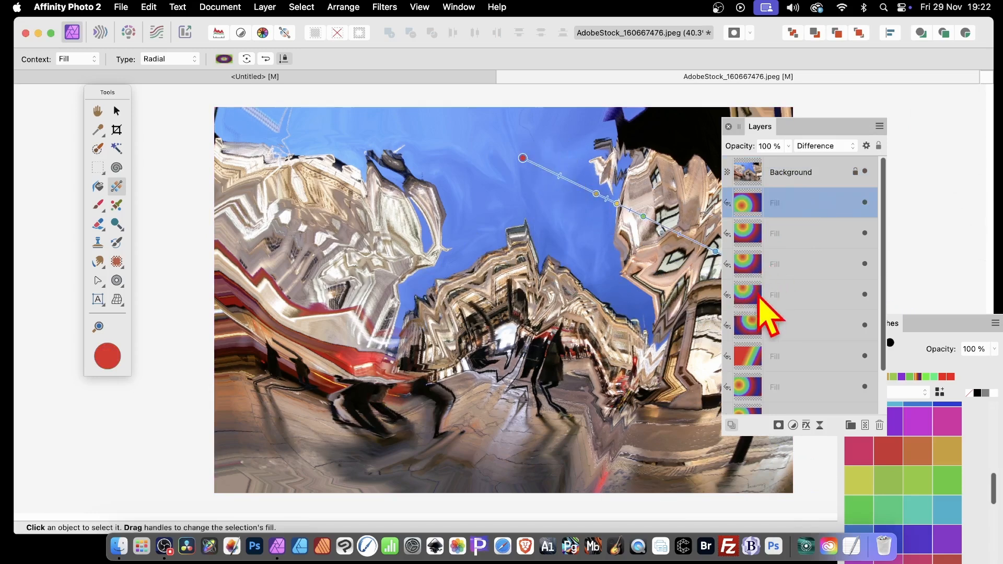
pyautogui.click(760, 298)
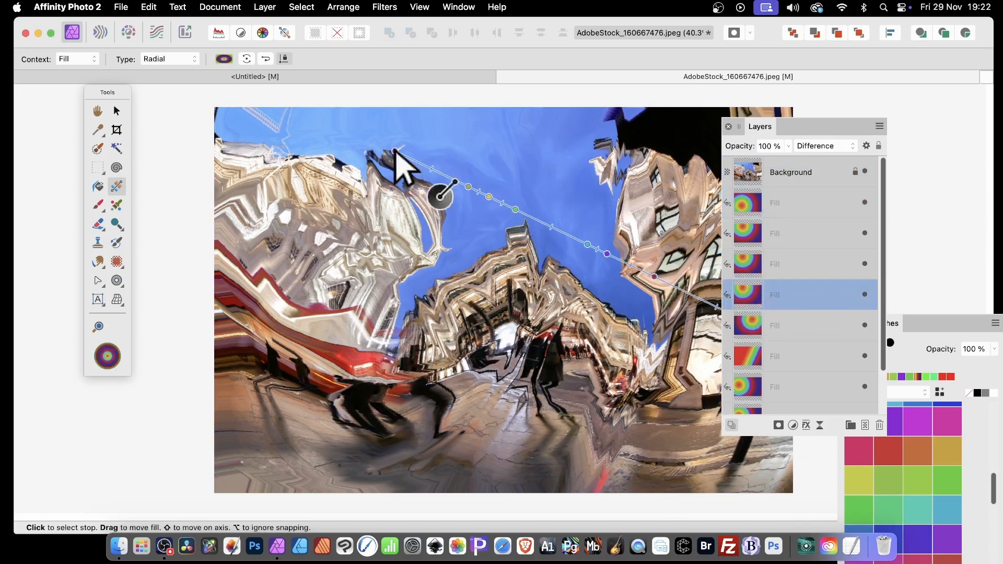
pyautogui.click(750, 327)
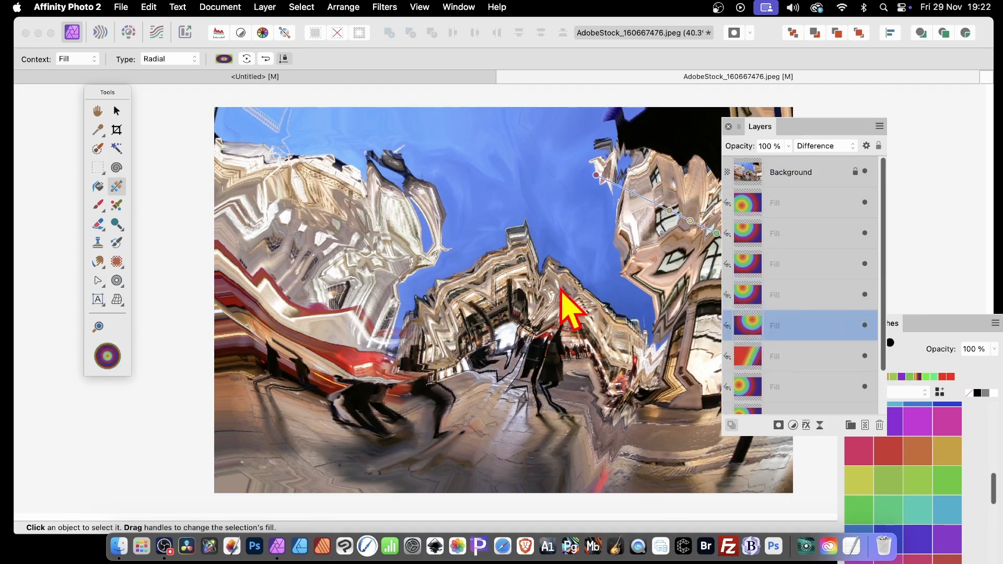
pyautogui.moveTo(381, 260); pyautogui.dragTo(635, 411)
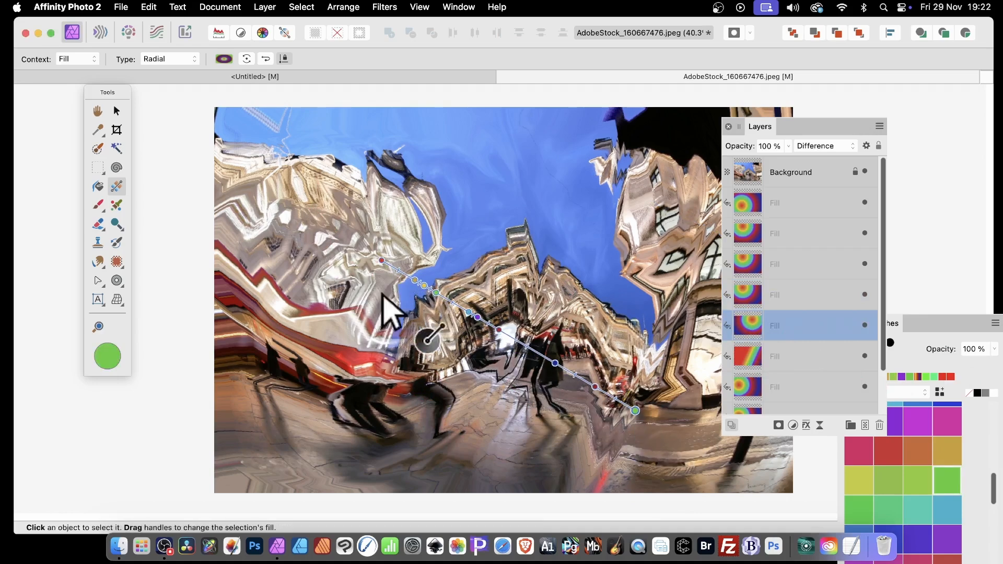
pyautogui.moveTo(381, 261); pyautogui.dragTo(493, 152)
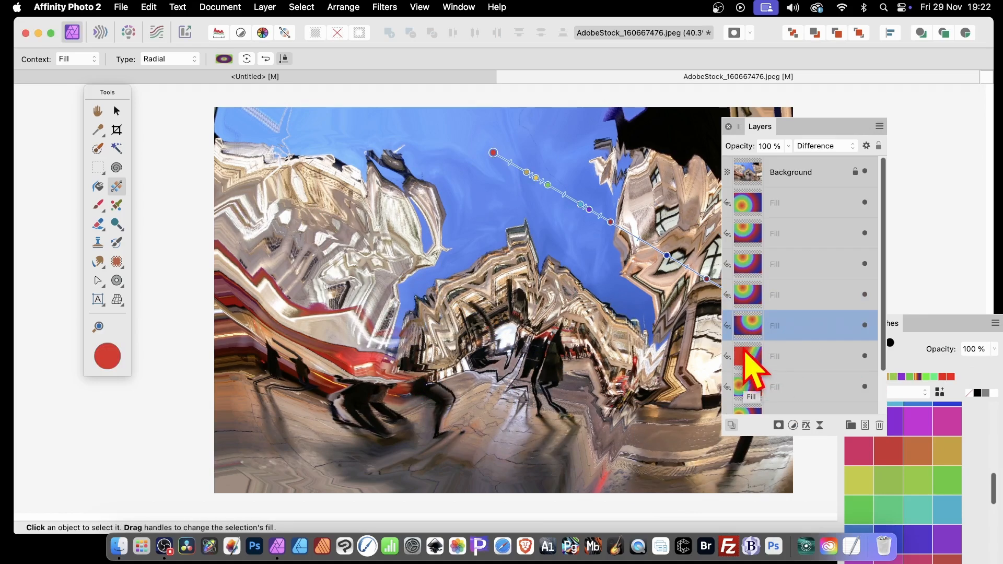
pyautogui.click(758, 360)
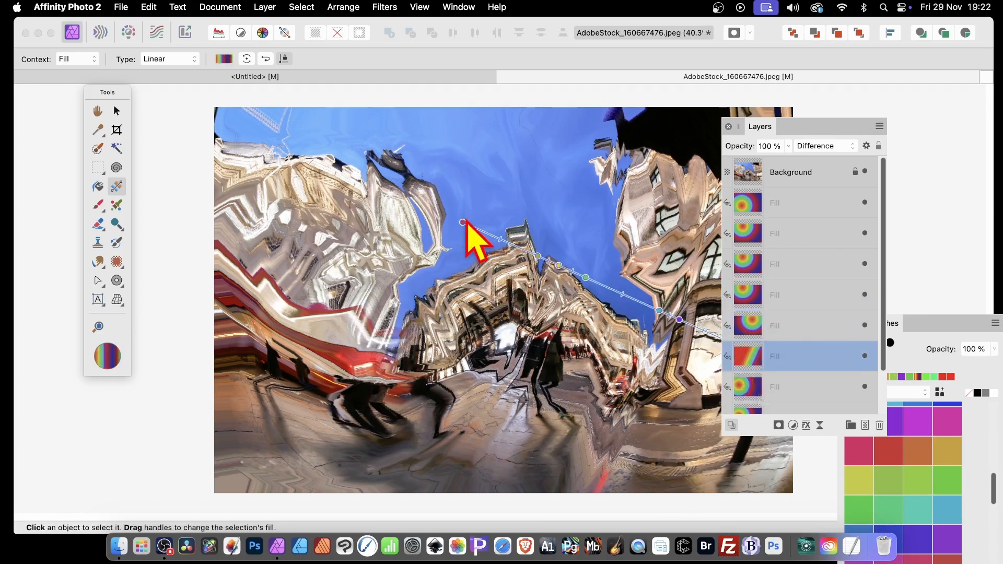
pyautogui.moveTo(463, 222); pyautogui.dragTo(294, 360)
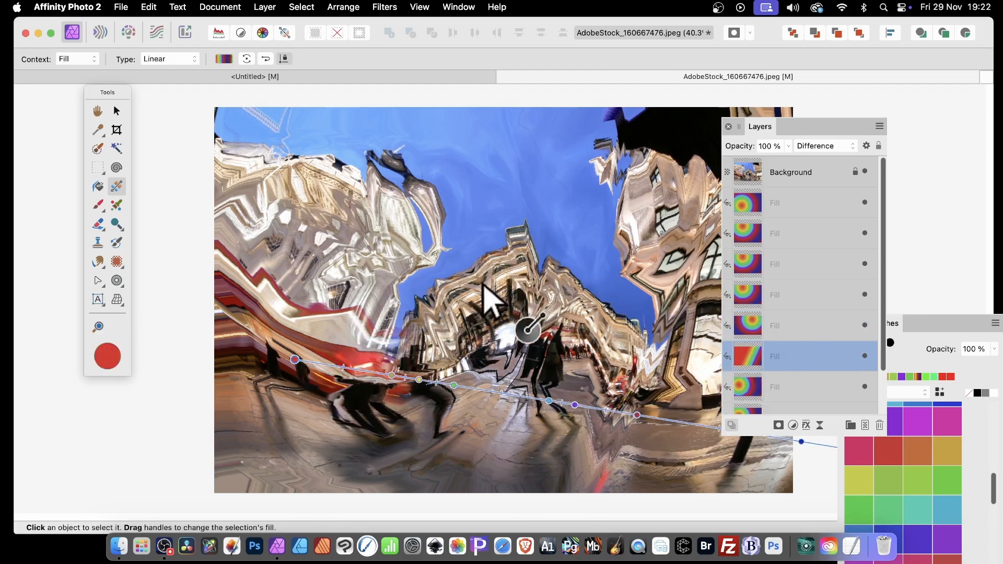
# Apply Displace to the Background photo again, loading the map from the layers beneath with a strength of 118.3 px
pyautogui.click(804, 167)
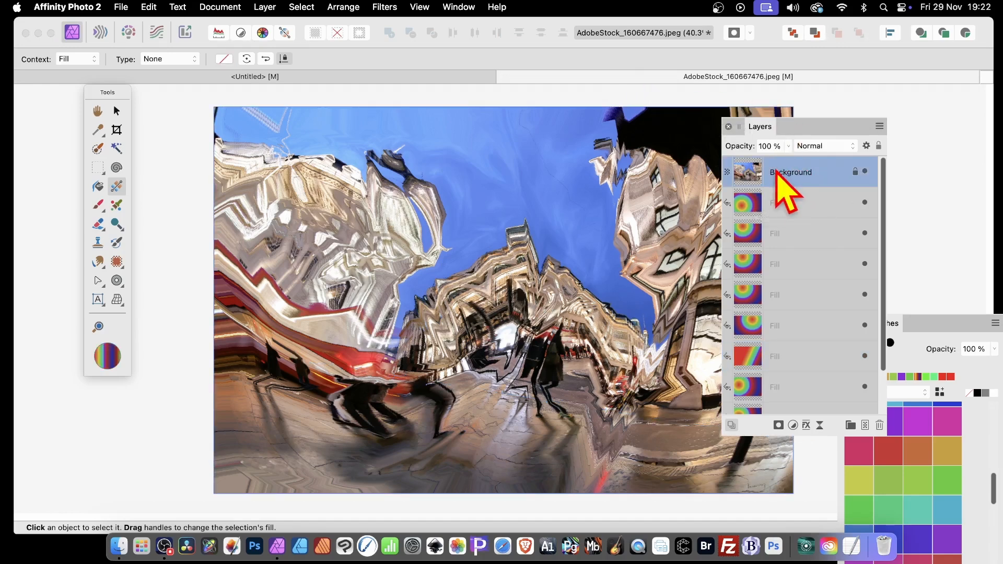
pyautogui.click(387, 7)
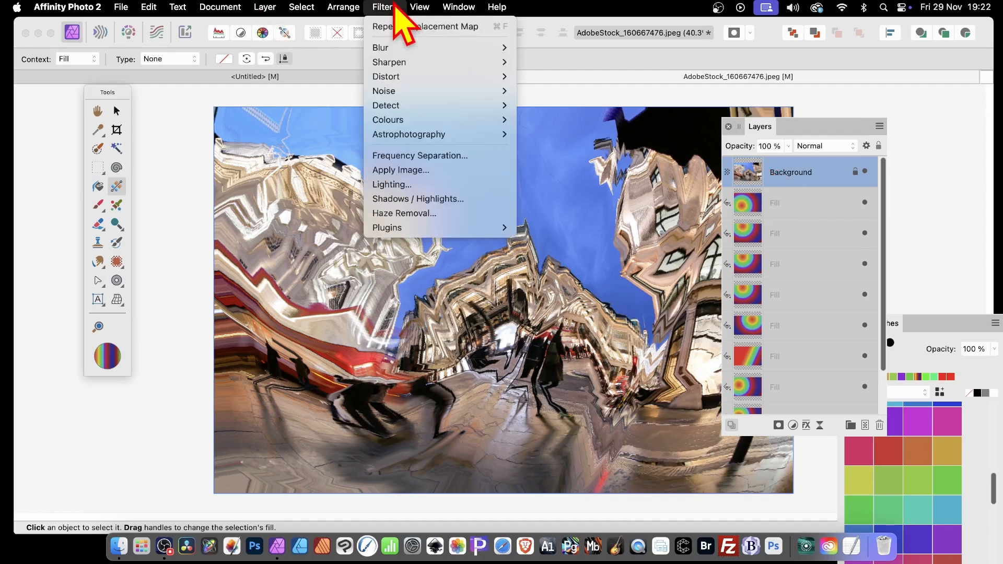
pyautogui.moveTo(400, 78)
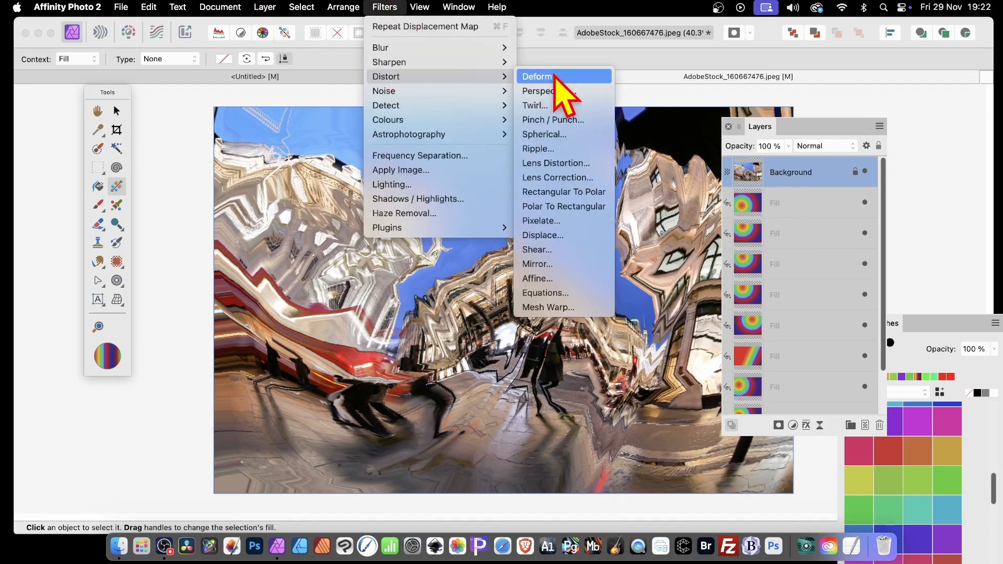
pyautogui.click(547, 236)
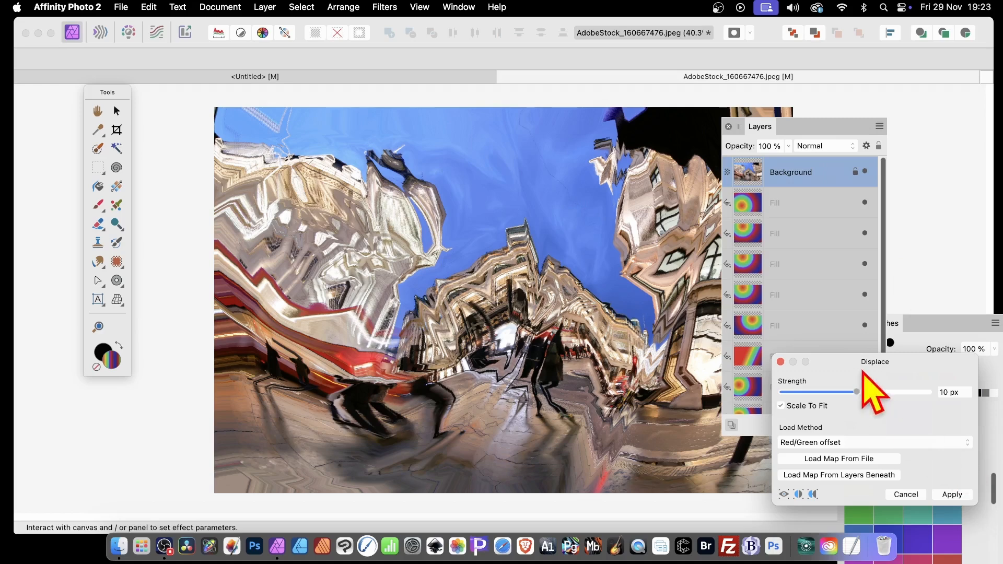
pyautogui.moveTo(890, 369); pyautogui.dragTo(756, 210)
pyautogui.click(737, 232)
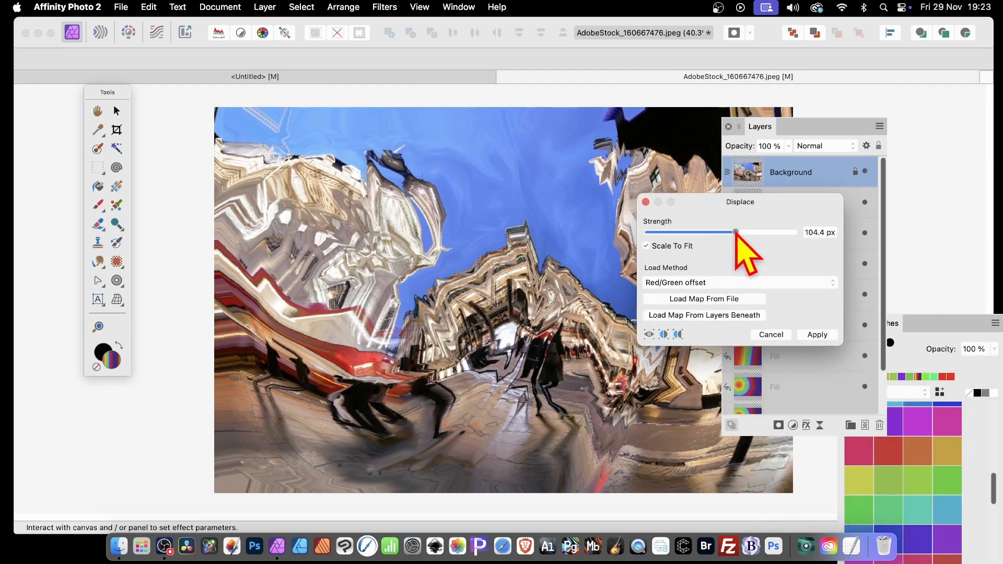
pyautogui.click(706, 317)
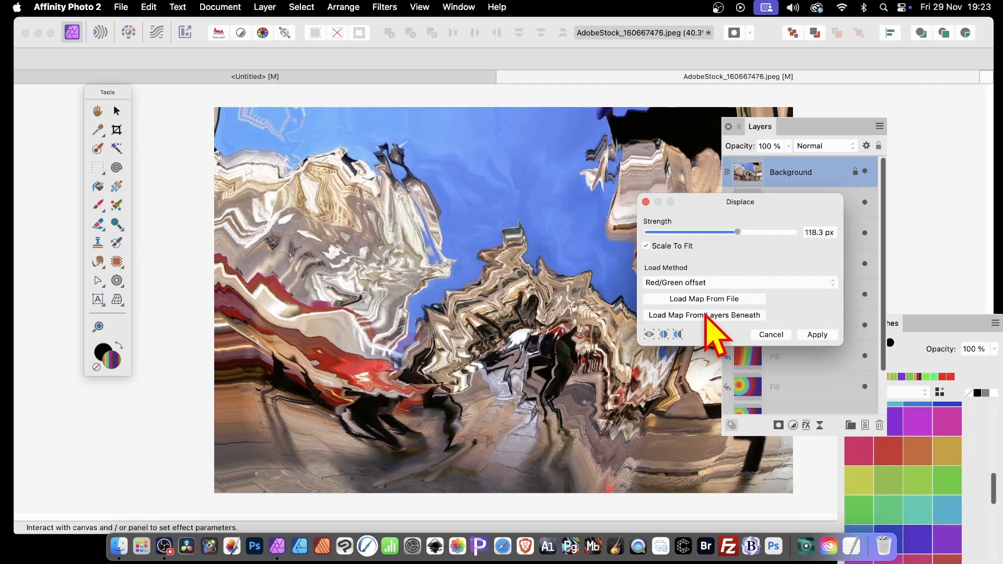
pyautogui.moveTo(711, 204); pyautogui.dragTo(816, 184)
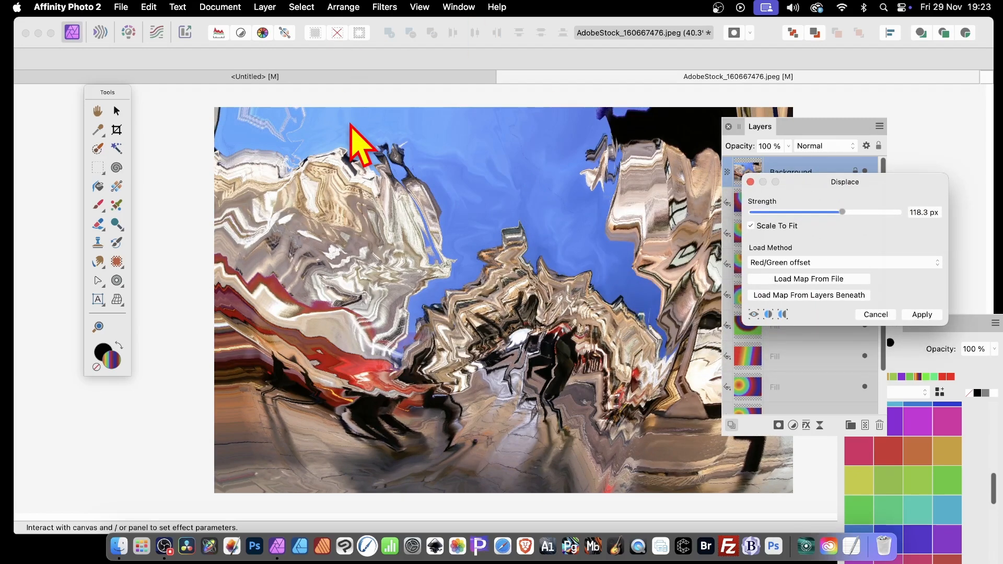
pyautogui.click(918, 314)
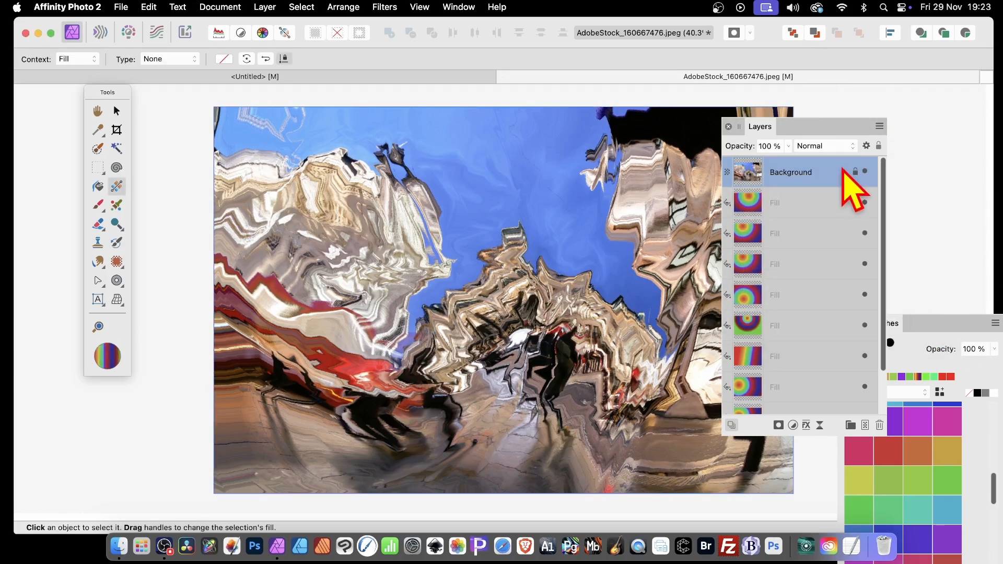
# Delete the distorted Background photo layer and merge all visible Fill layers into a new pixel layer on top
pyautogui.press('Delete')
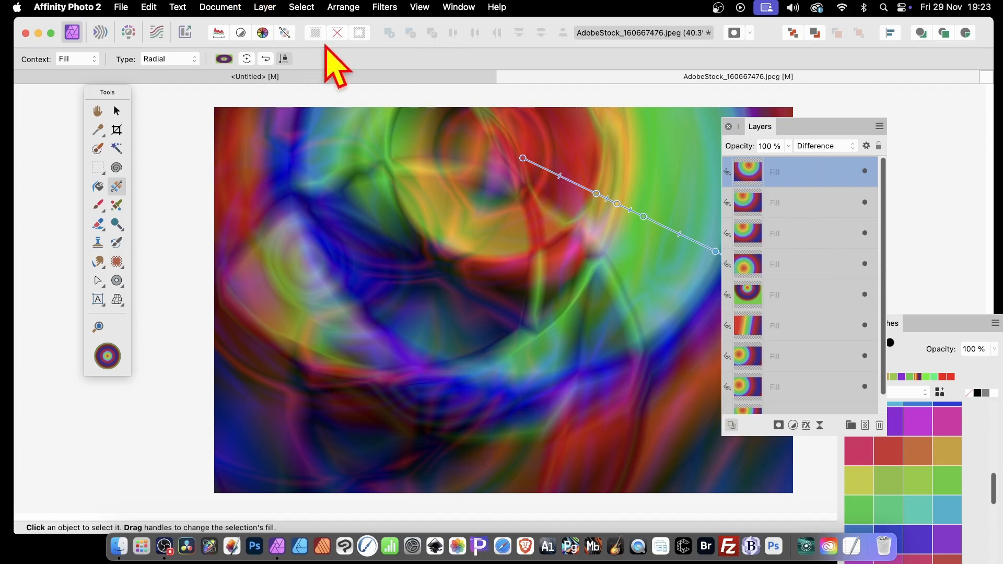
pyautogui.click(265, 7)
pyautogui.scroll(-5, 355, 366)
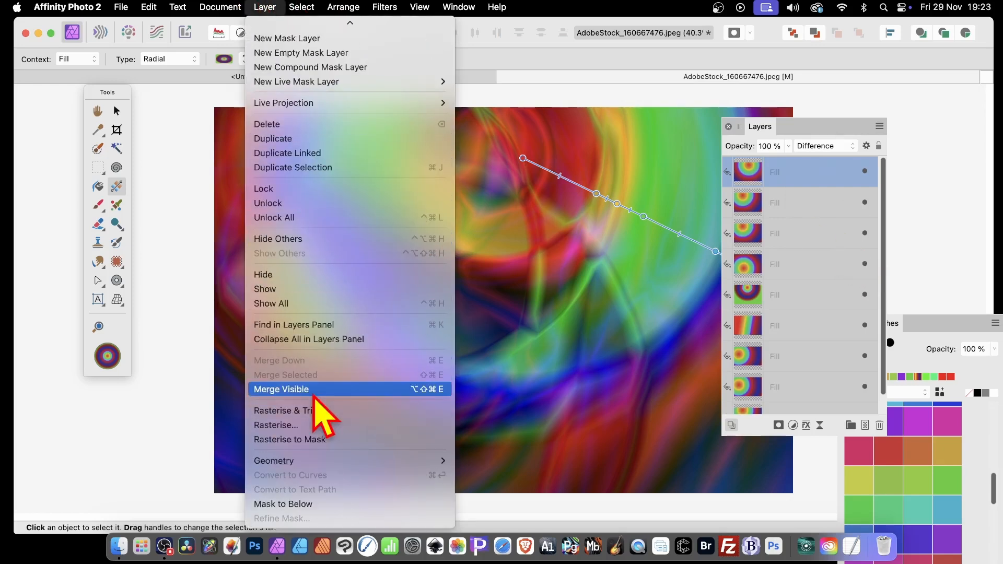
pyautogui.click(345, 389)
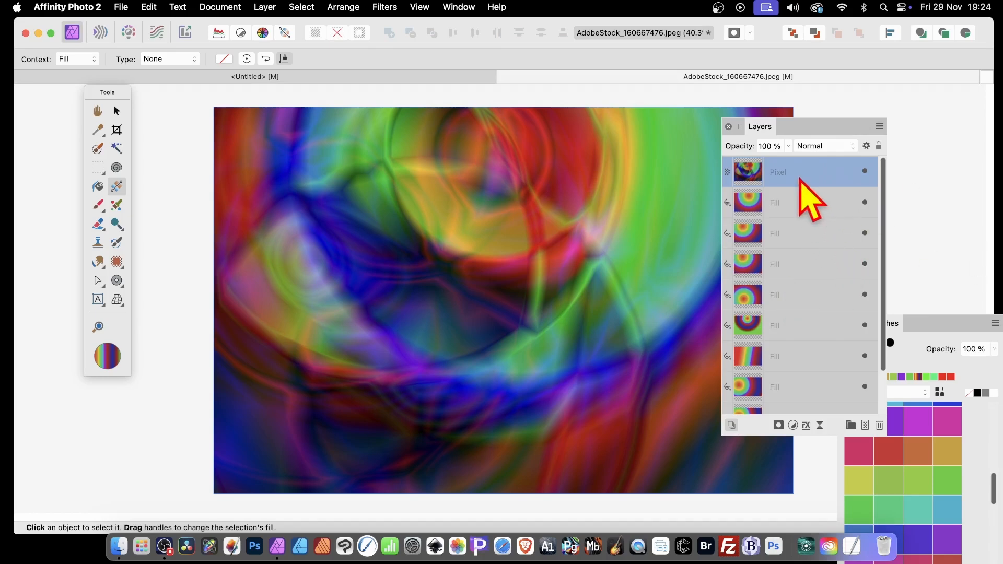
# Set the merged pixel layer's blend mode to Screen and apply a Twirl distortion at the centre of the image
pyautogui.click(820, 148)
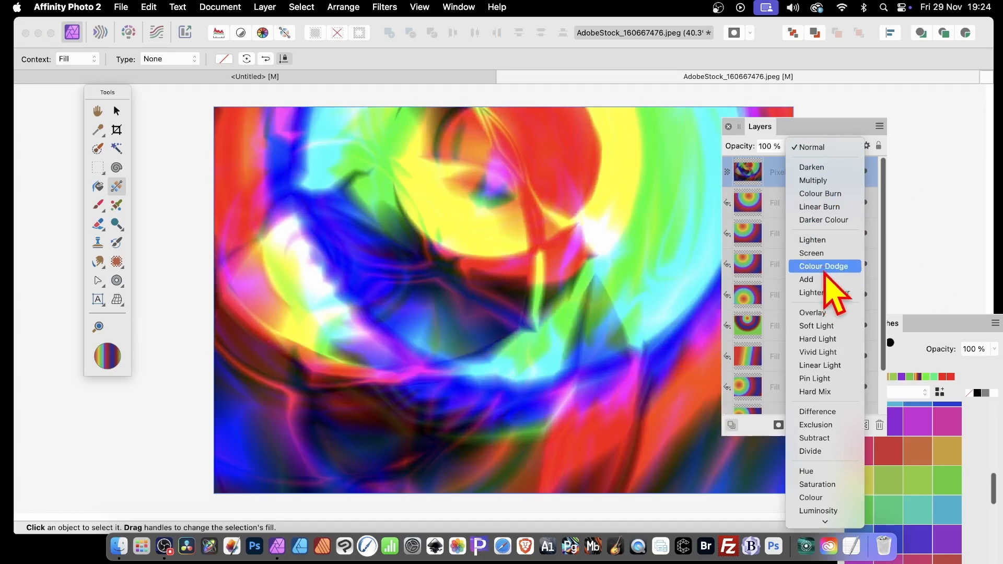
pyautogui.click(820, 253)
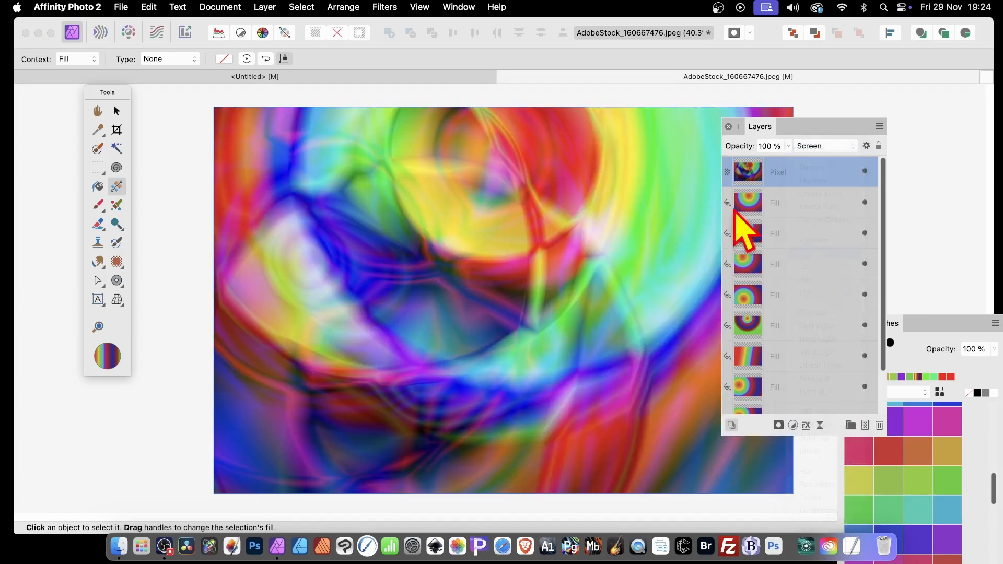
pyautogui.click(392, 8)
pyautogui.moveTo(385, 79)
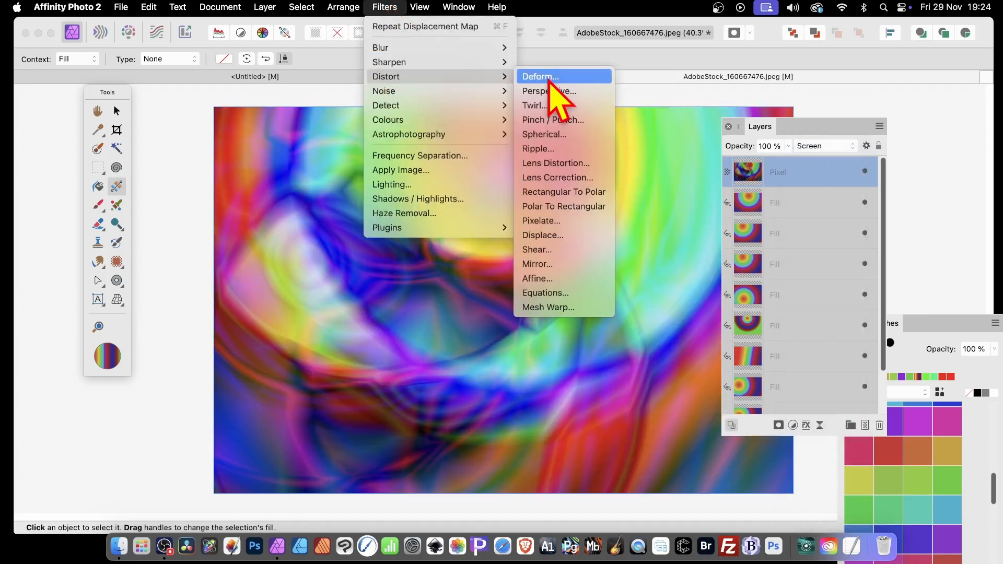
pyautogui.click(543, 105)
pyautogui.moveTo(881, 454); pyautogui.dragTo(940, 453)
pyautogui.click(955, 494)
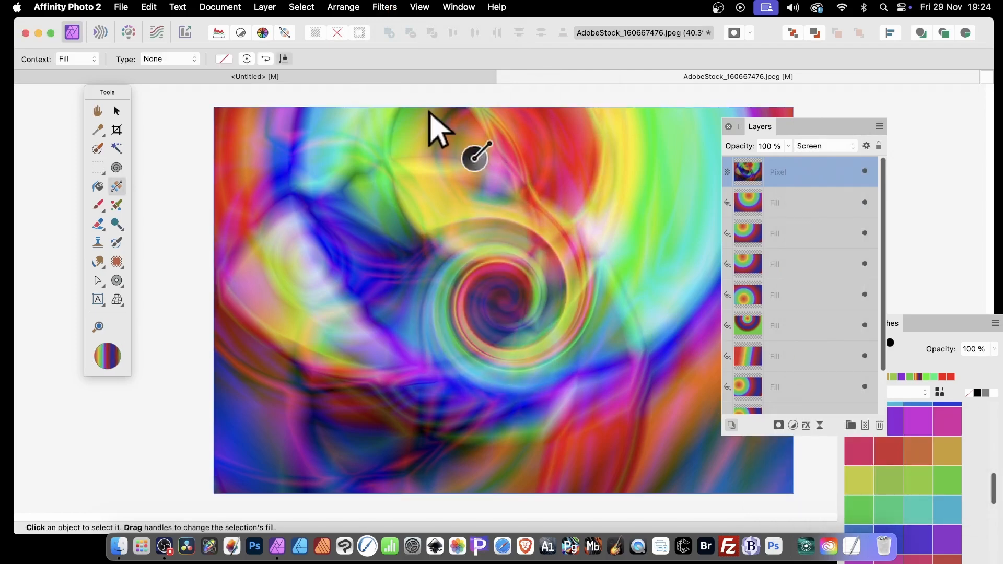
# Move the radial gradient's centre on the Fill layer directly below the pixel layer to the image's lower-left area
pyautogui.click(803, 208)
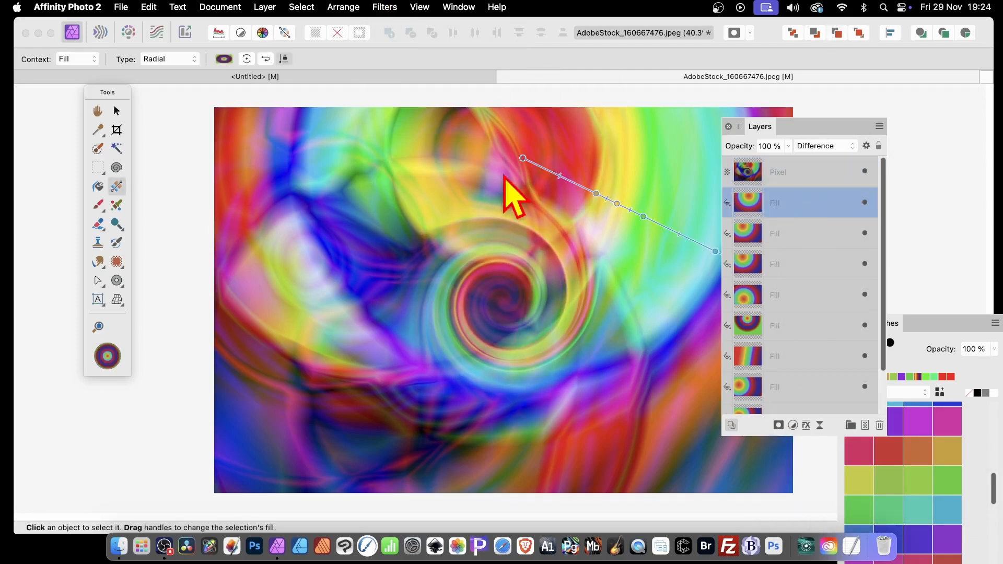
pyautogui.moveTo(524, 159); pyautogui.dragTo(408, 175)
pyautogui.moveTo(426, 360); pyautogui.dragTo(319, 344)
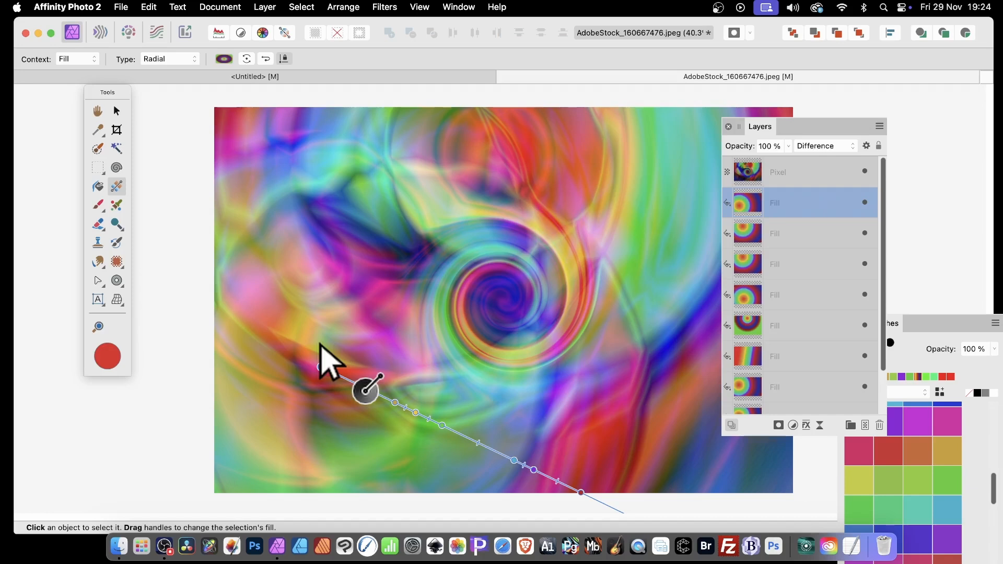
# Add the selected Fill layer as a new asset to the first group of the Assets category
pyautogui.click(464, 6)
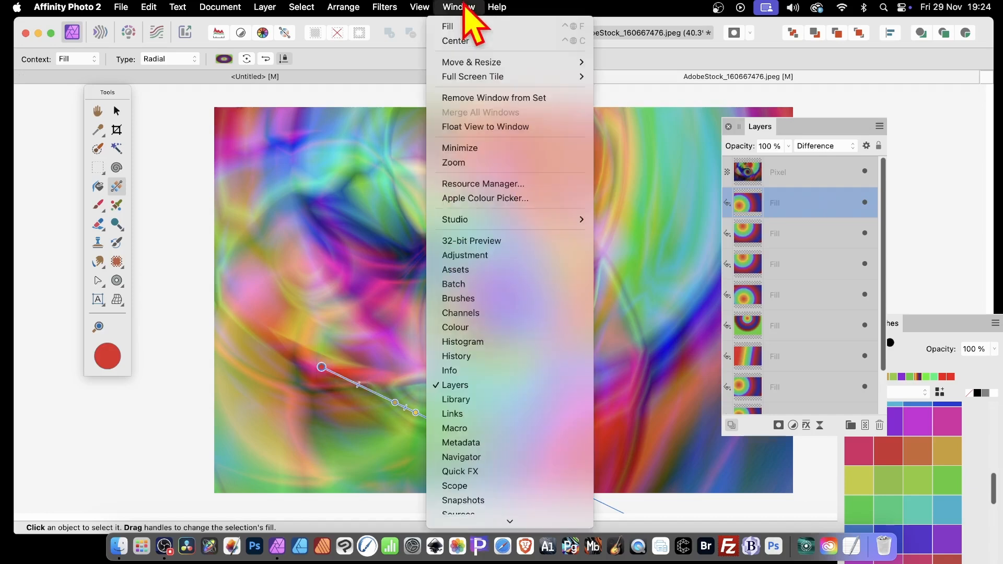
pyautogui.click(465, 270)
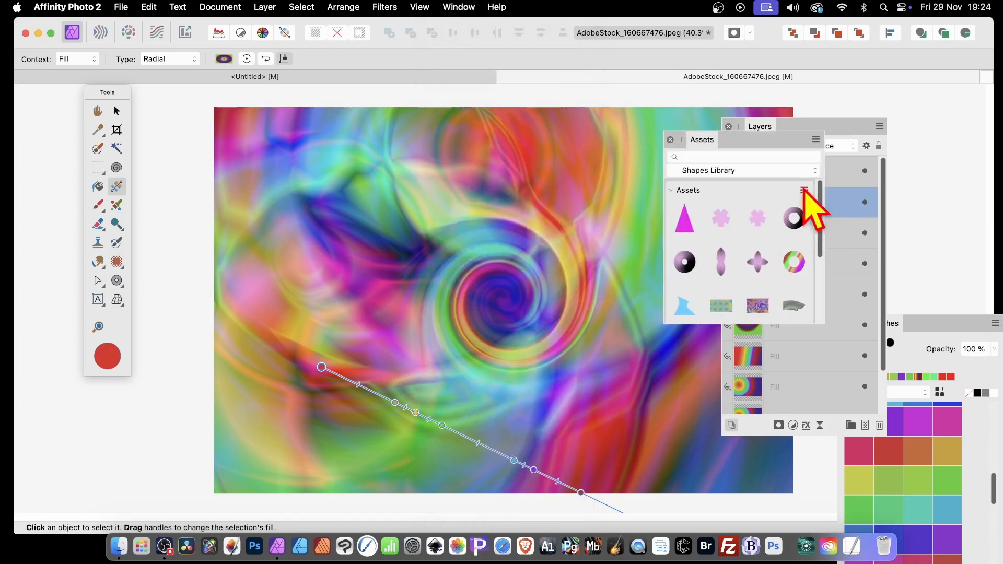
pyautogui.click(739, 171)
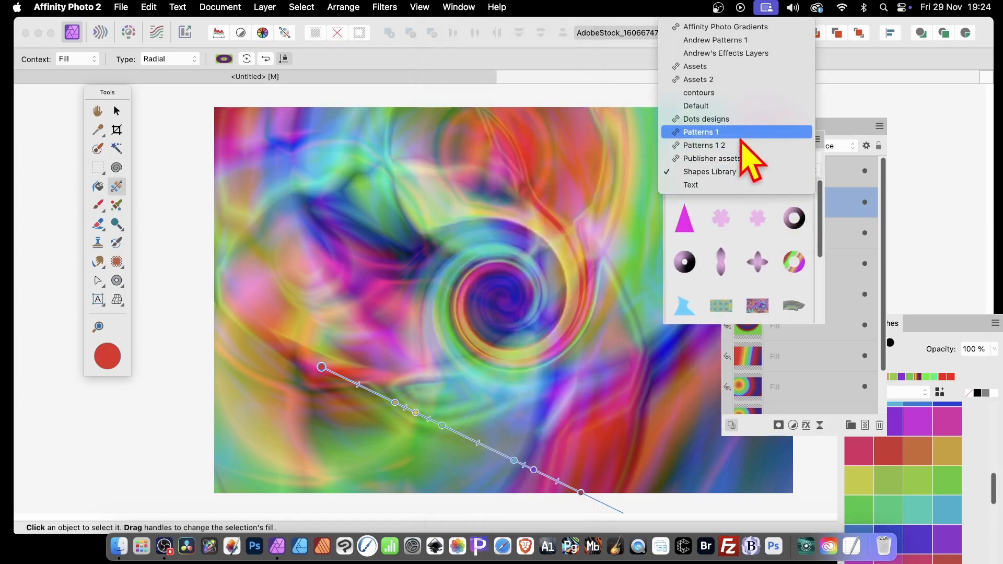
pyautogui.click(729, 66)
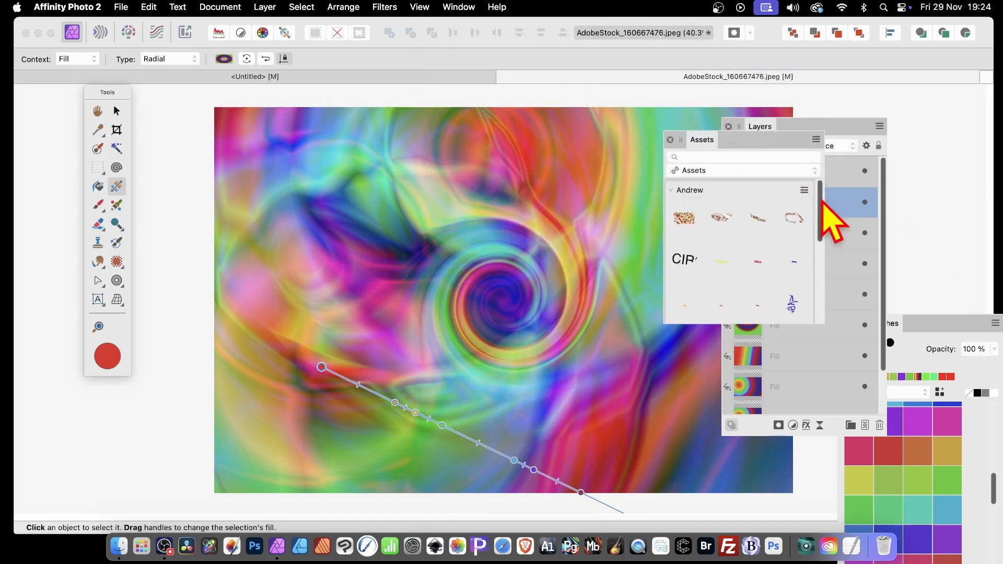
pyautogui.click(805, 191)
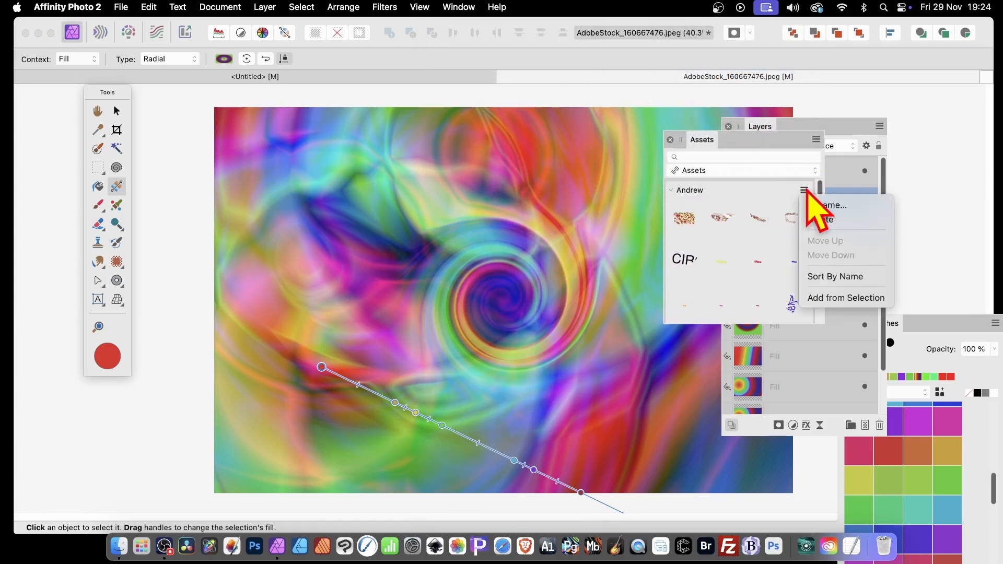
pyautogui.click(868, 298)
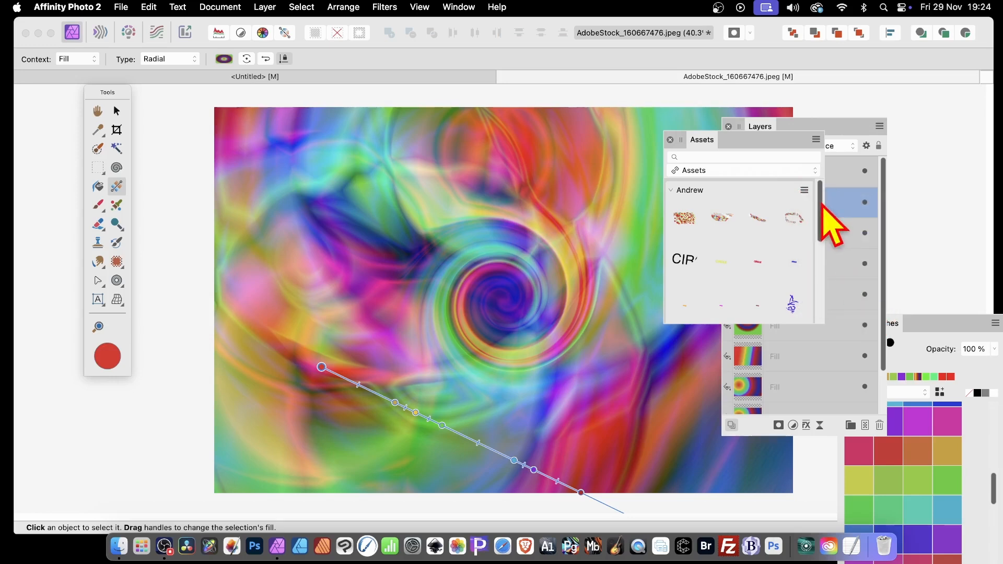
# Place the saved red Fill asset once above the selected Fill layer and three more times above the merged pixel layer
pyautogui.moveTo(824, 207); pyautogui.dragTo(829, 304)
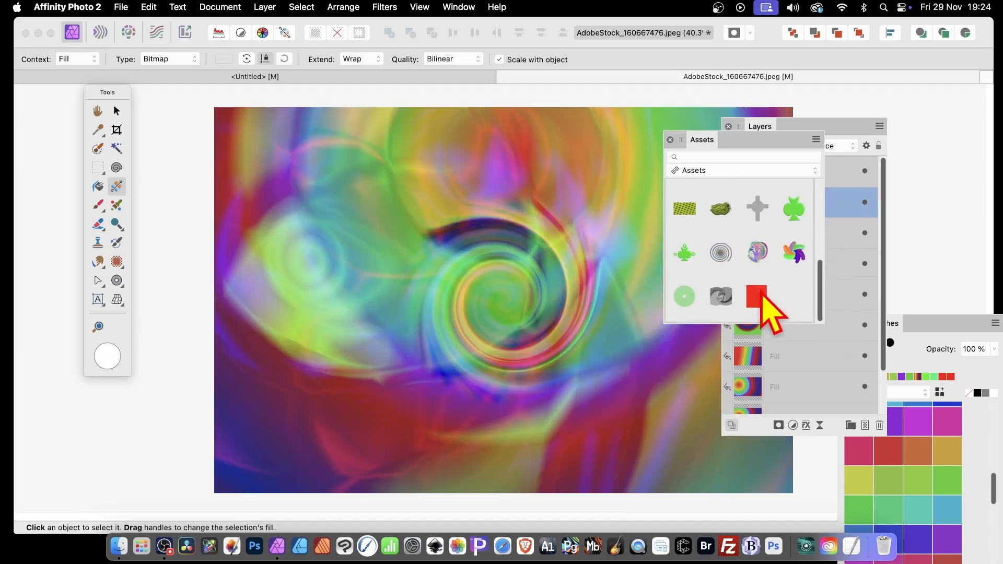
pyautogui.moveTo(756, 297); pyautogui.dragTo(533, 222)
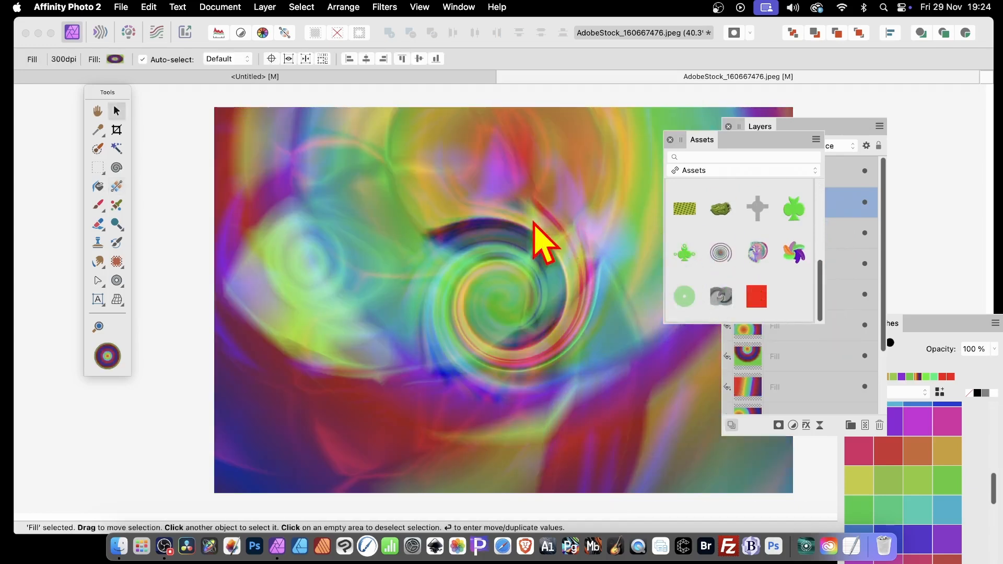
pyautogui.click(816, 175)
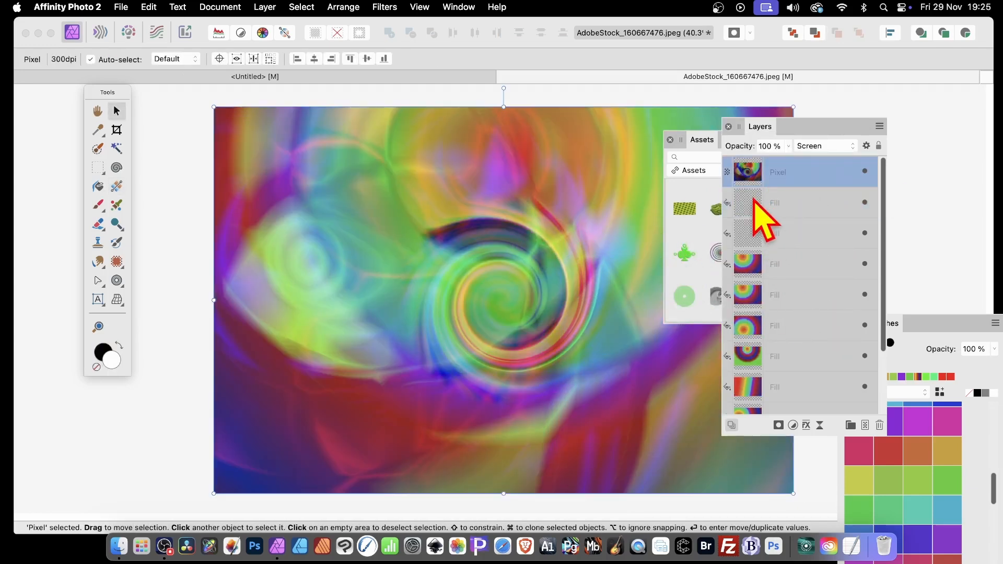
pyautogui.moveTo(694, 138); pyautogui.dragTo(659, 292)
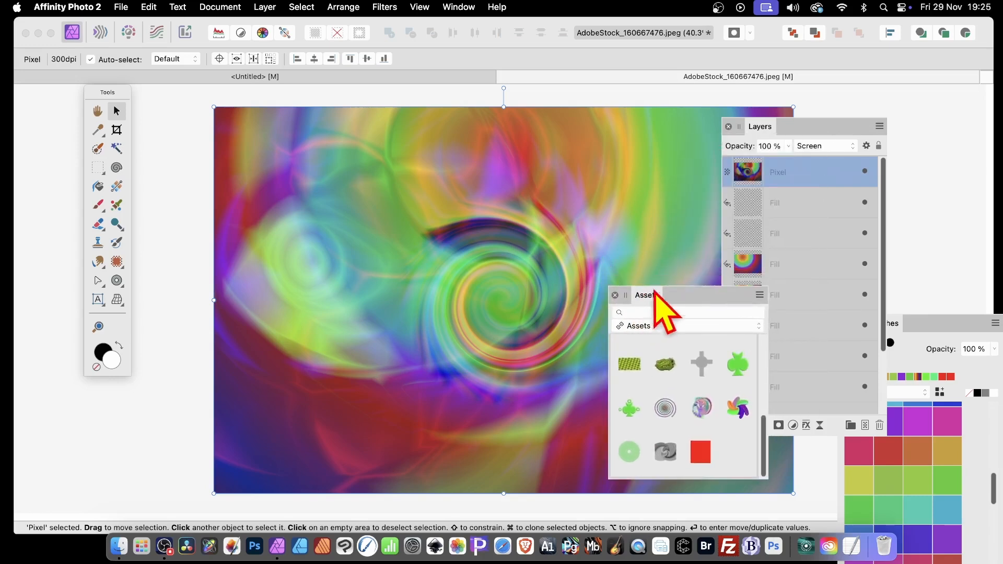
pyautogui.moveTo(707, 448); pyautogui.dragTo(541, 233)
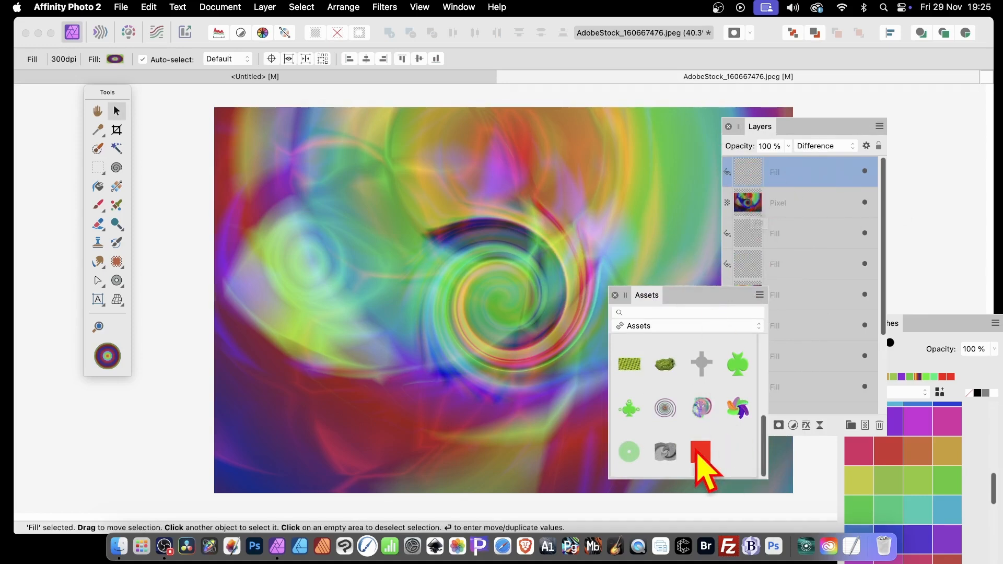
pyautogui.moveTo(699, 450); pyautogui.dragTo(481, 308)
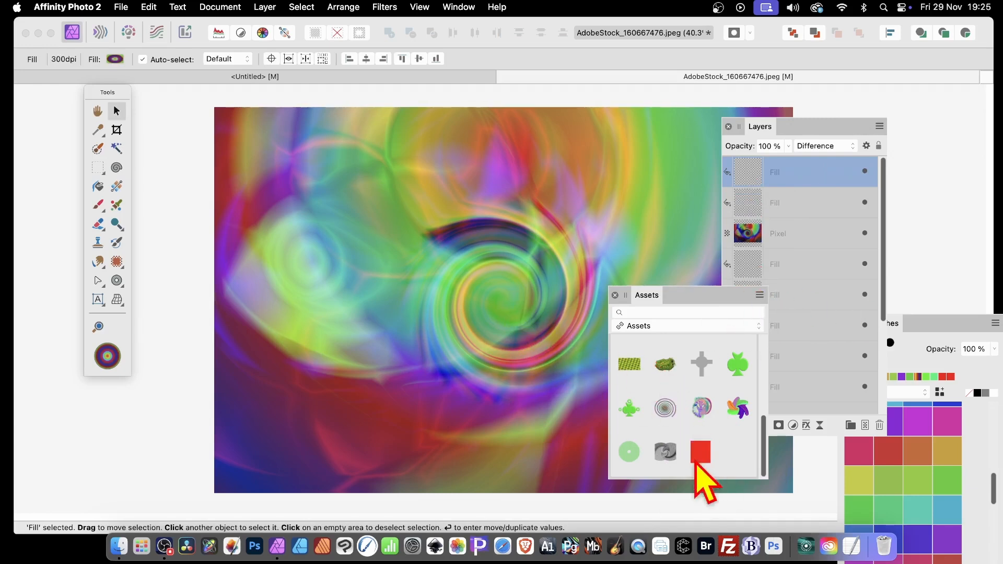
pyautogui.moveTo(696, 458); pyautogui.dragTo(325, 325)
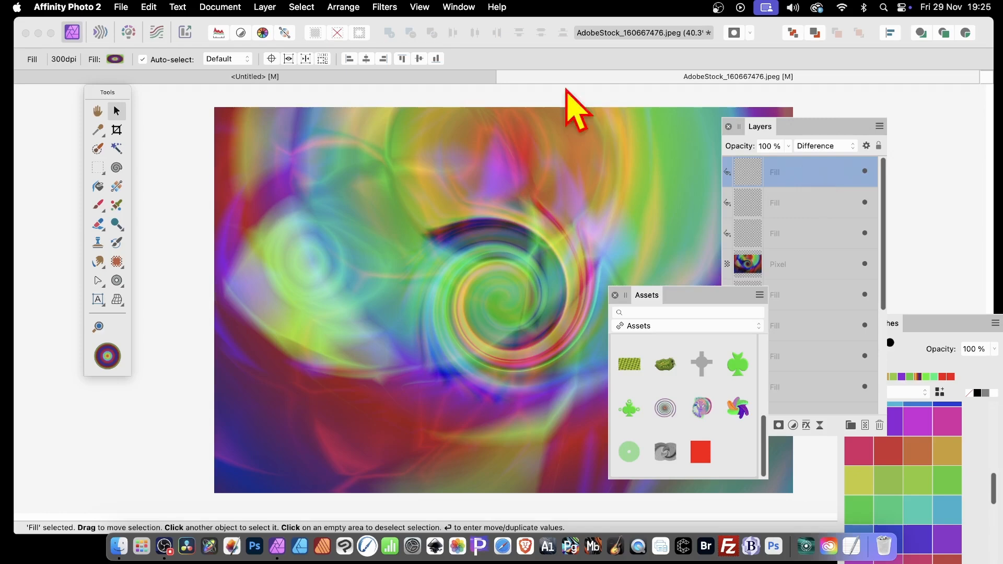
pyautogui.click(119, 7)
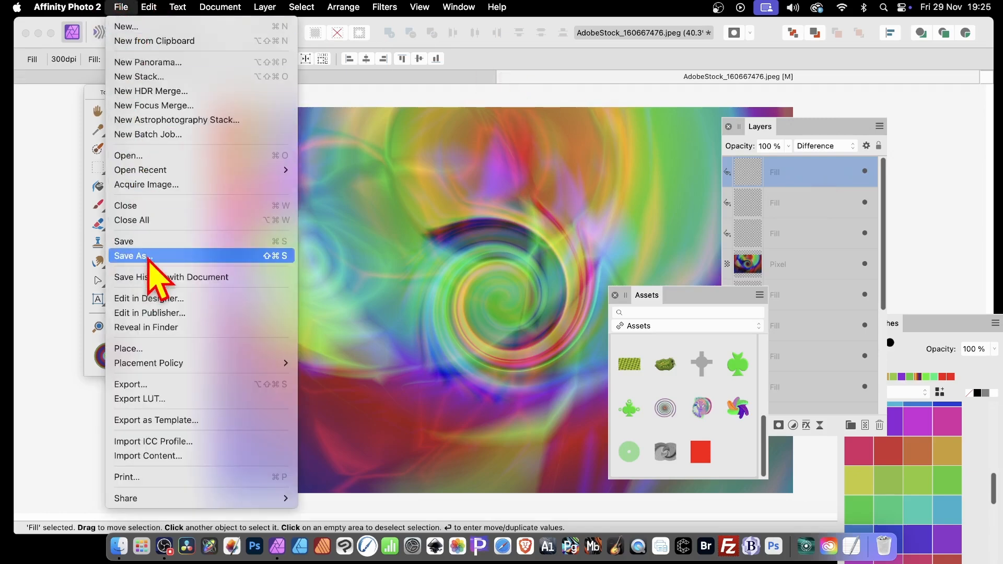
pyautogui.click(132, 256)
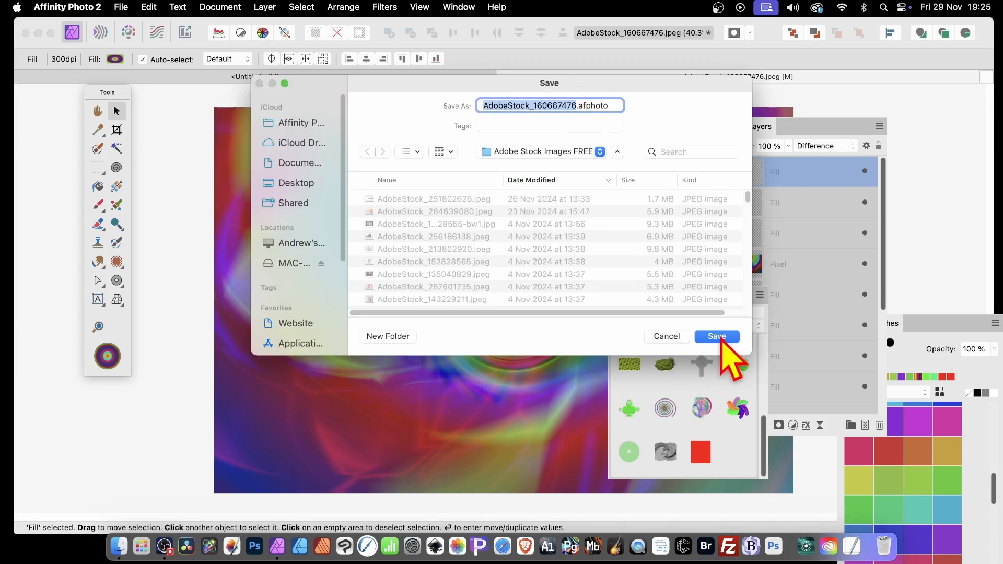
pyautogui.click(669, 336)
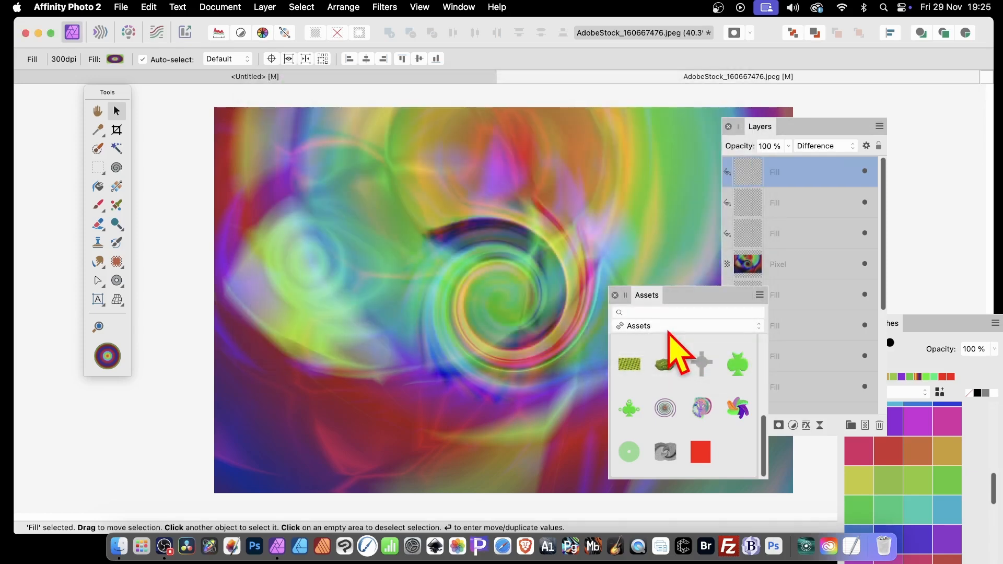